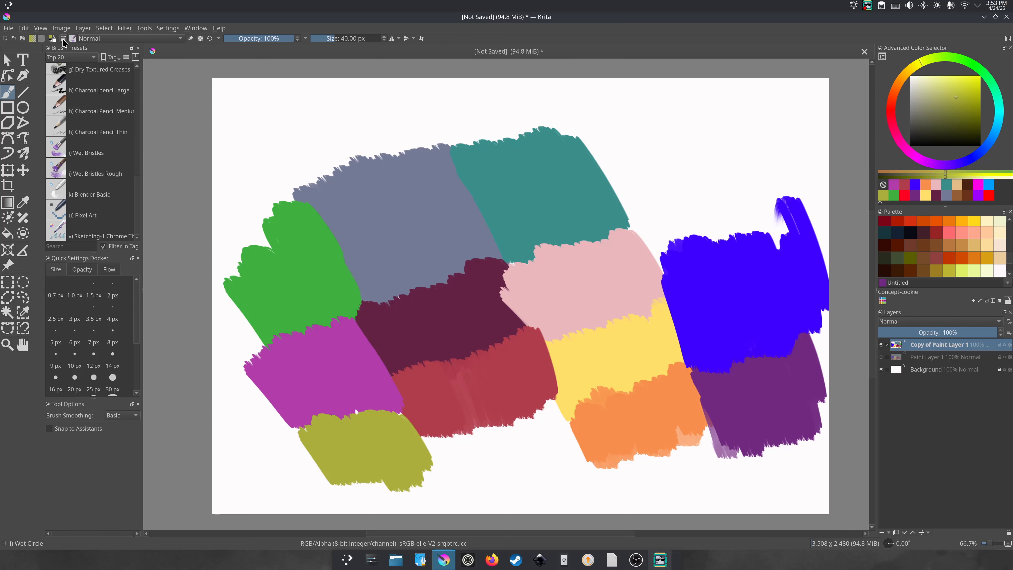
Open the brush editor and filter its preset list to the Color Smudge engine.
click(63, 38)
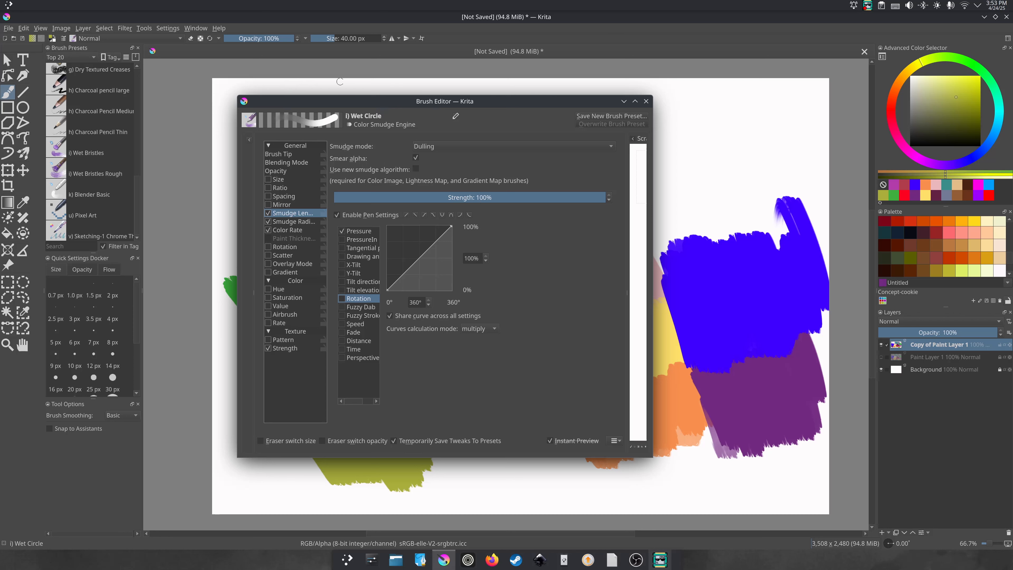
click(249, 140)
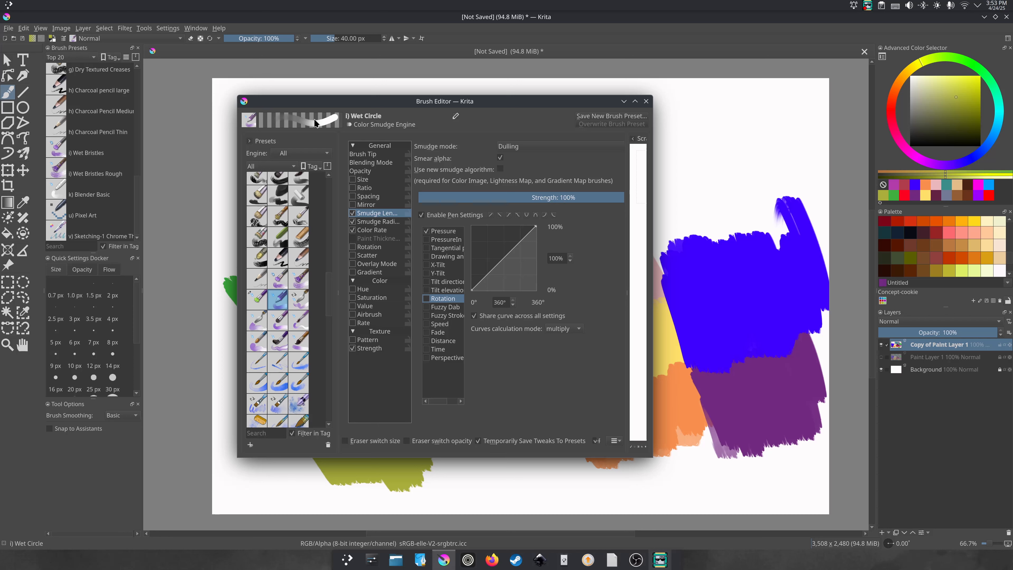
click(285, 155)
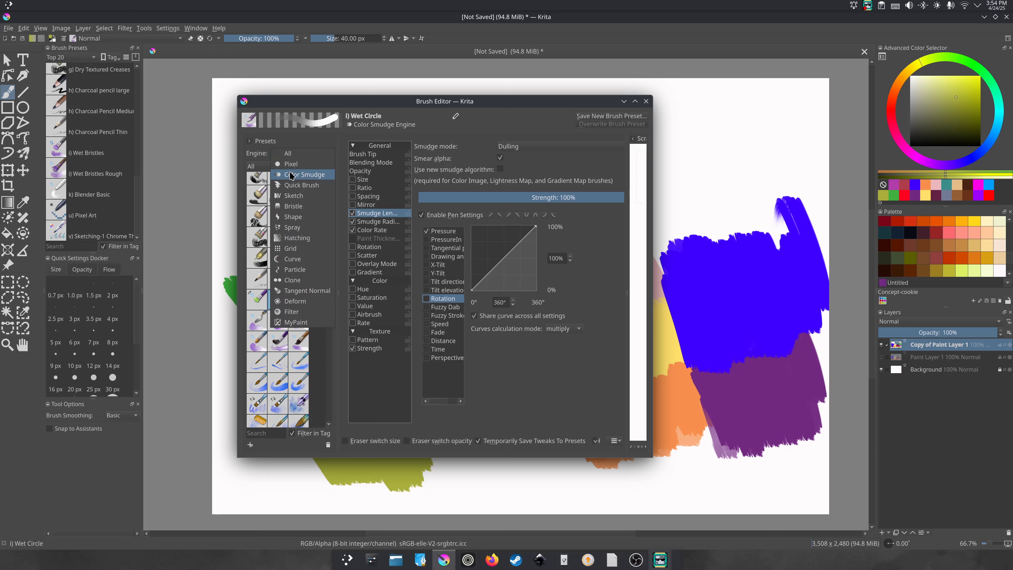
click(292, 176)
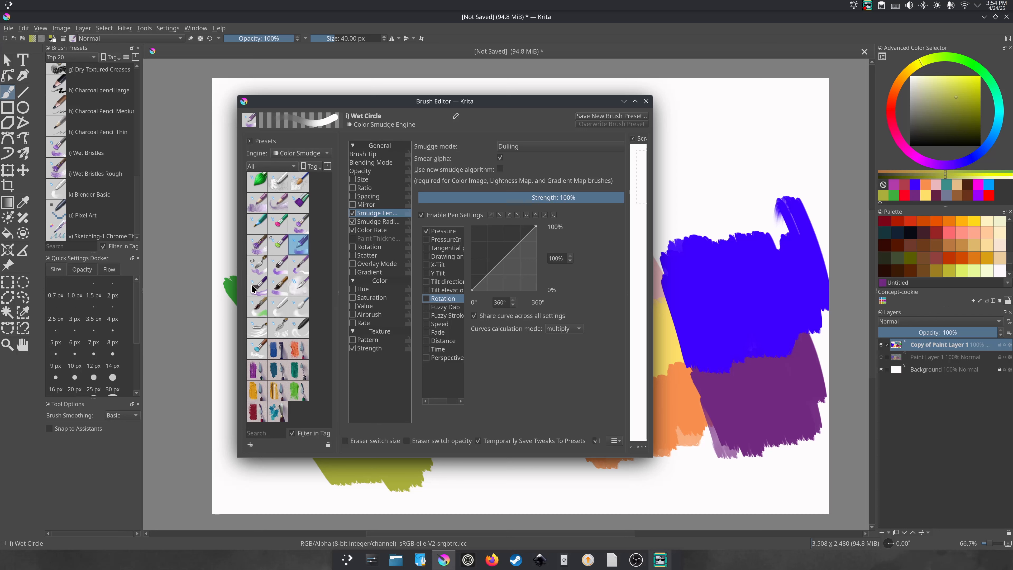
Start a new brush preset based on the Color Smudge engine and turn off its Color Rate option.
click(250, 444)
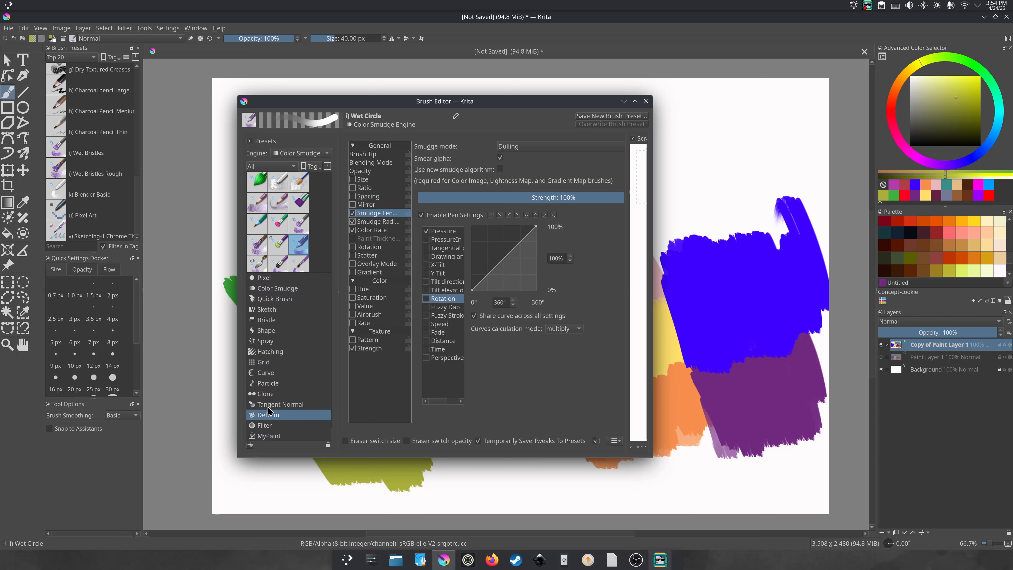
click(271, 292)
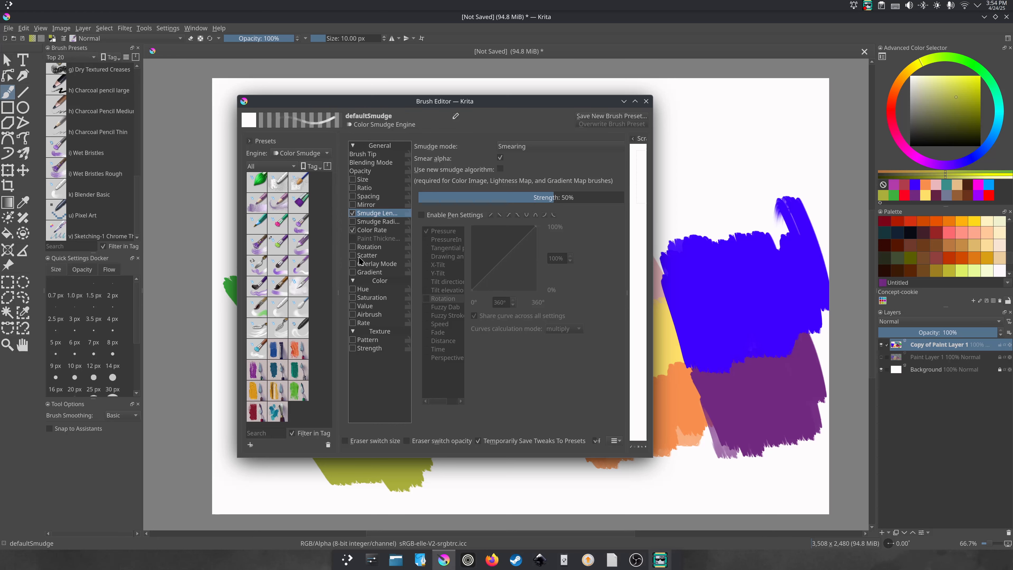
mouse_move(339, 101)
mouse_down()
mouse_move(283, 104)
mouse_move(325, 108)
mouse_up()
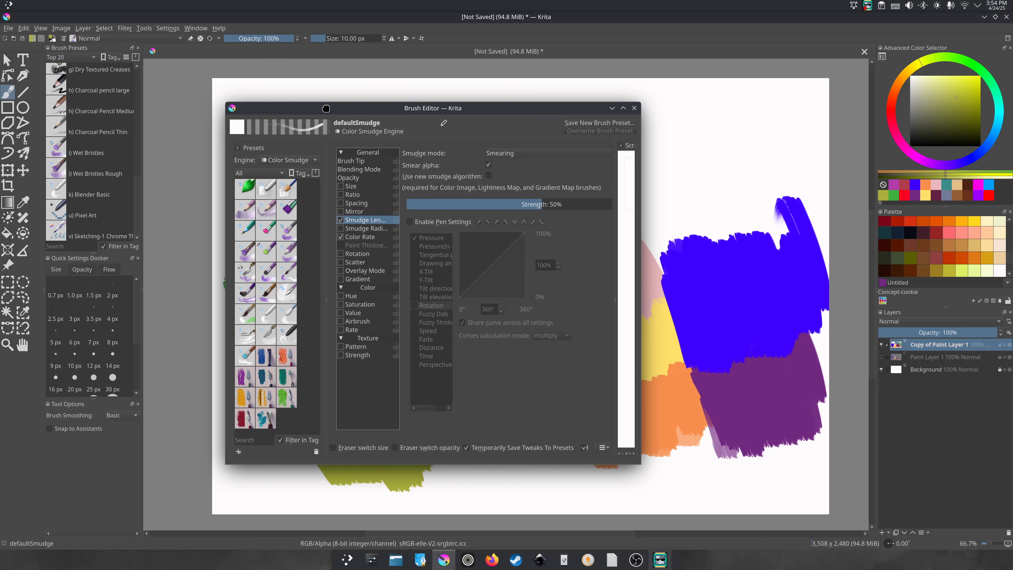
click(341, 237)
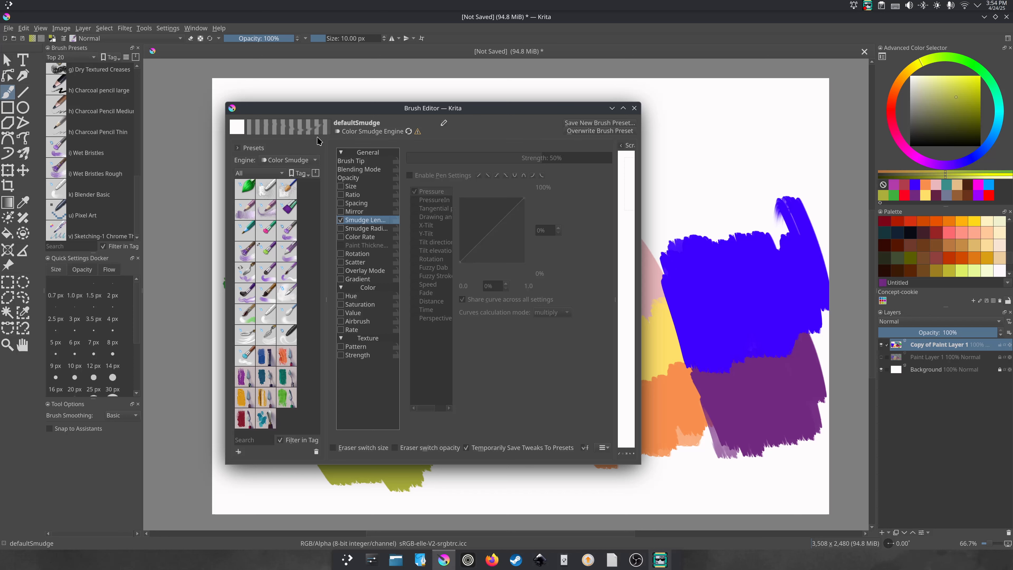
Show the predefined brush tips in a widened brush editor and set the tip size to 85.53 px.
drag(403, 109, 403, 110)
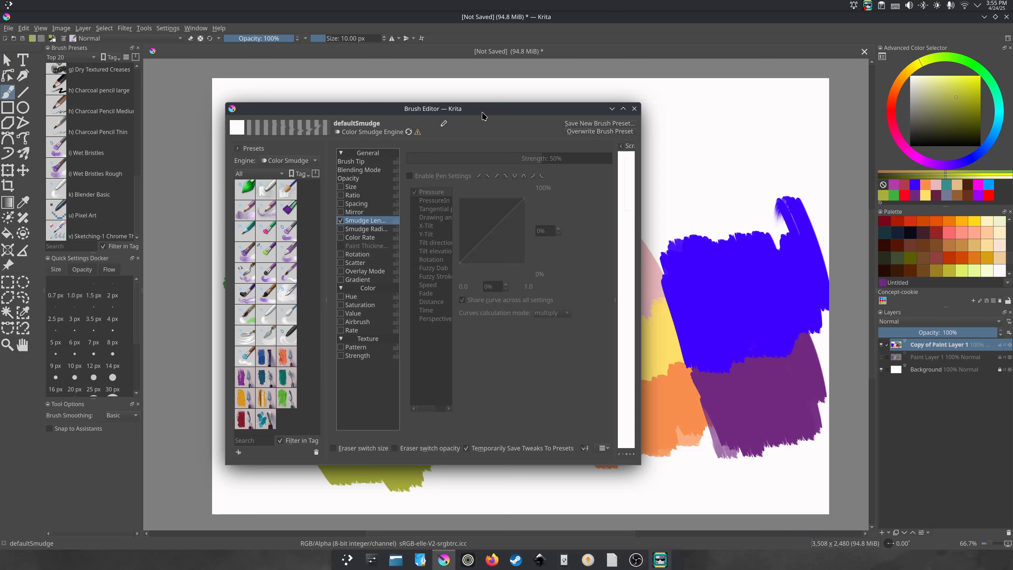
drag(483, 108, 431, 123)
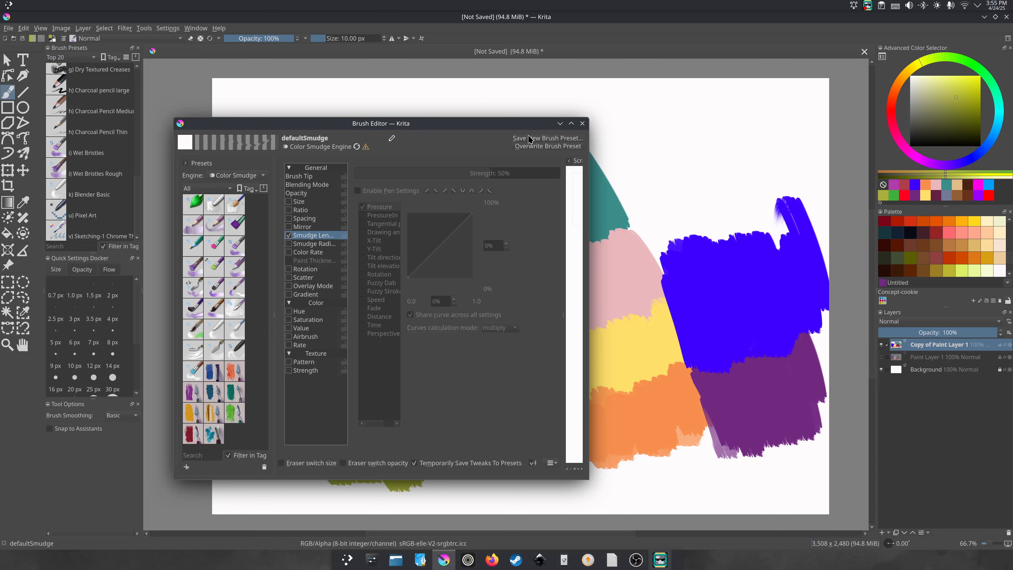
drag(527, 127, 516, 133)
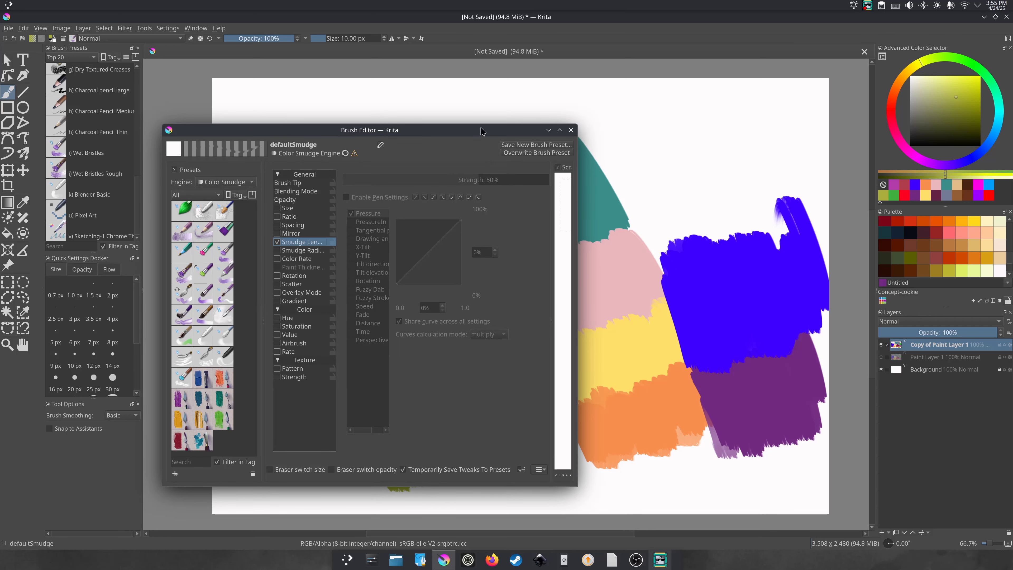
drag(482, 133, 482, 137)
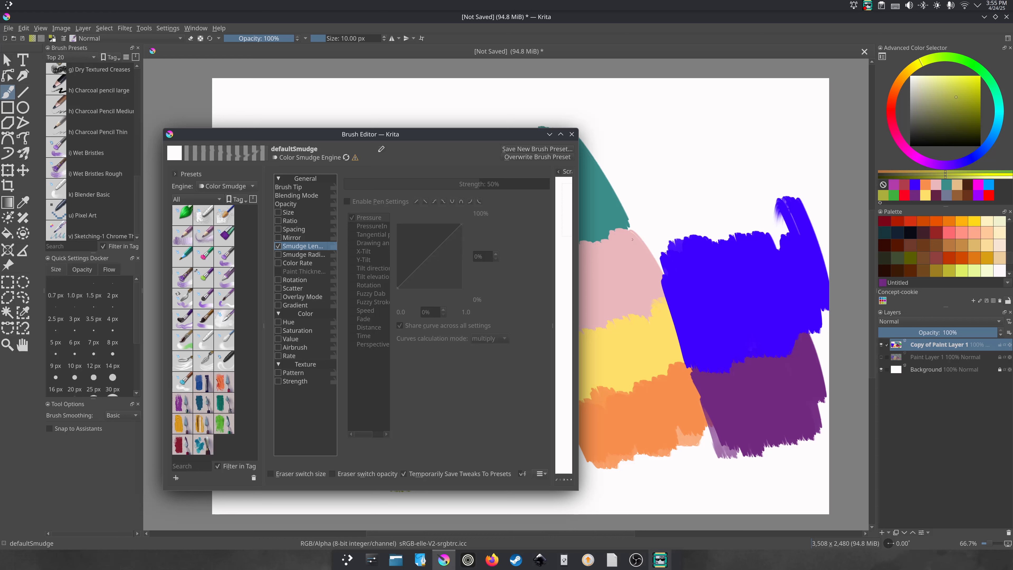
click(293, 190)
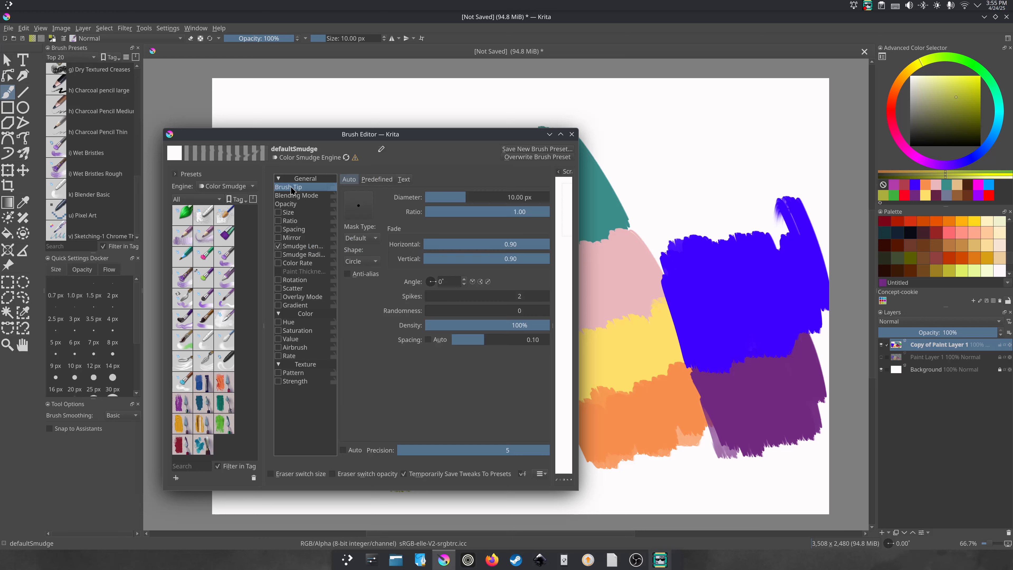
click(378, 180)
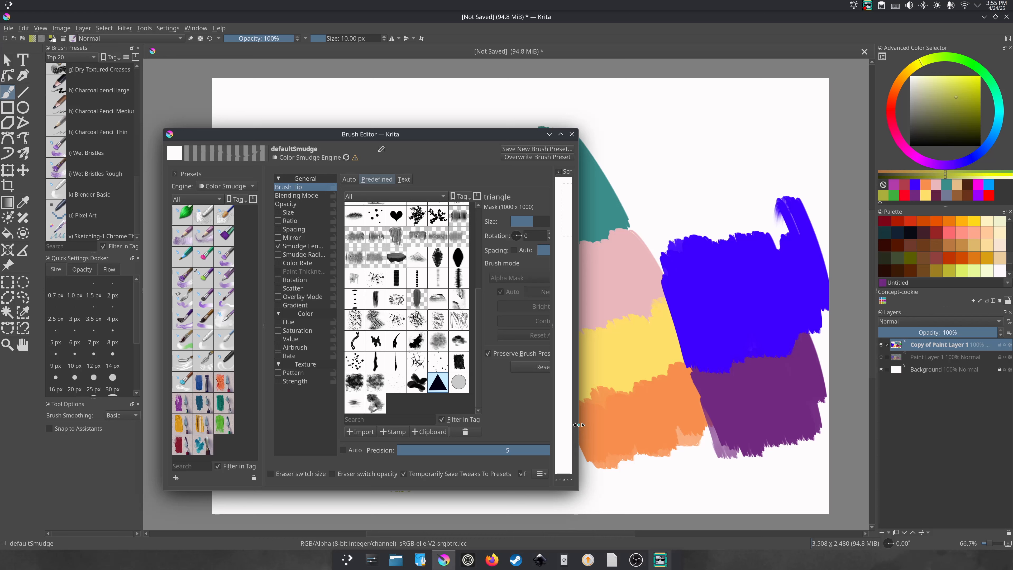
drag(580, 426, 669, 425)
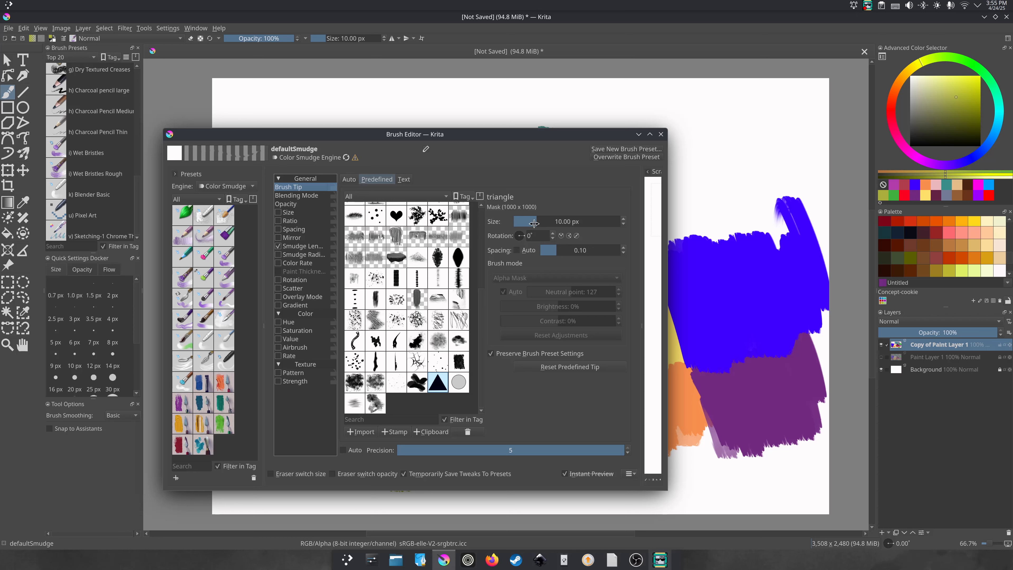
drag(535, 222, 560, 222)
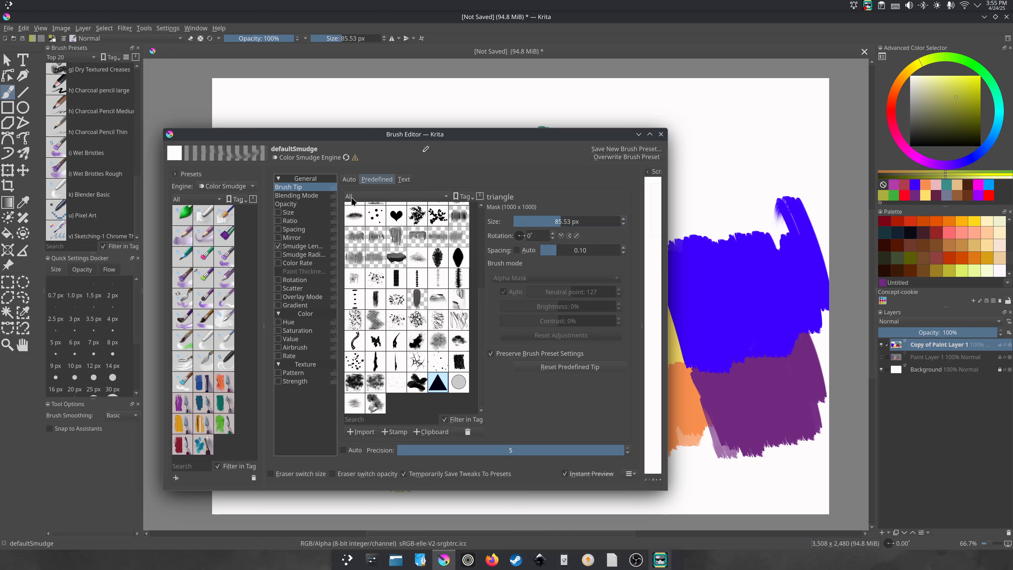
Switch to the auto round brush tip and smudge the blue patch's upper edge upward into the white with short strokes.
click(349, 180)
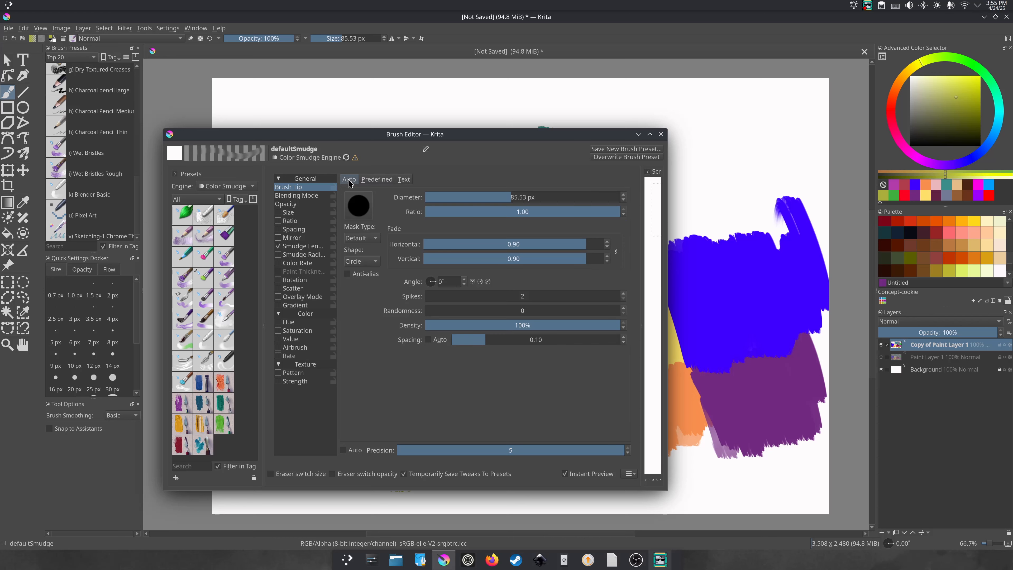
mouse_move(700, 254)
mouse_down()
mouse_move(711, 201)
mouse_move(712, 232)
mouse_move(735, 176)
mouse_up()
drag(748, 239, 759, 198)
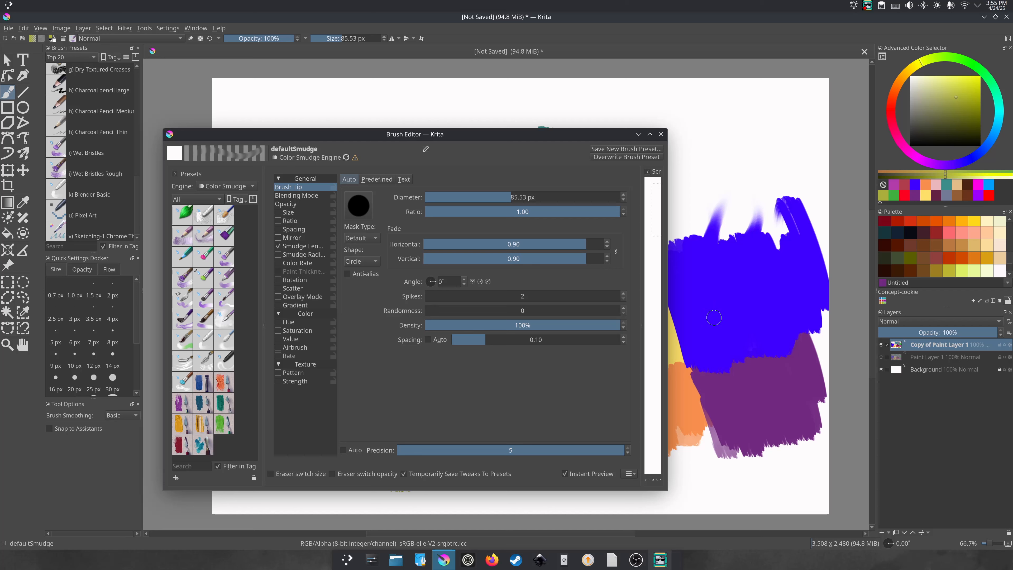
drag(725, 255, 739, 159)
drag(708, 275, 724, 185)
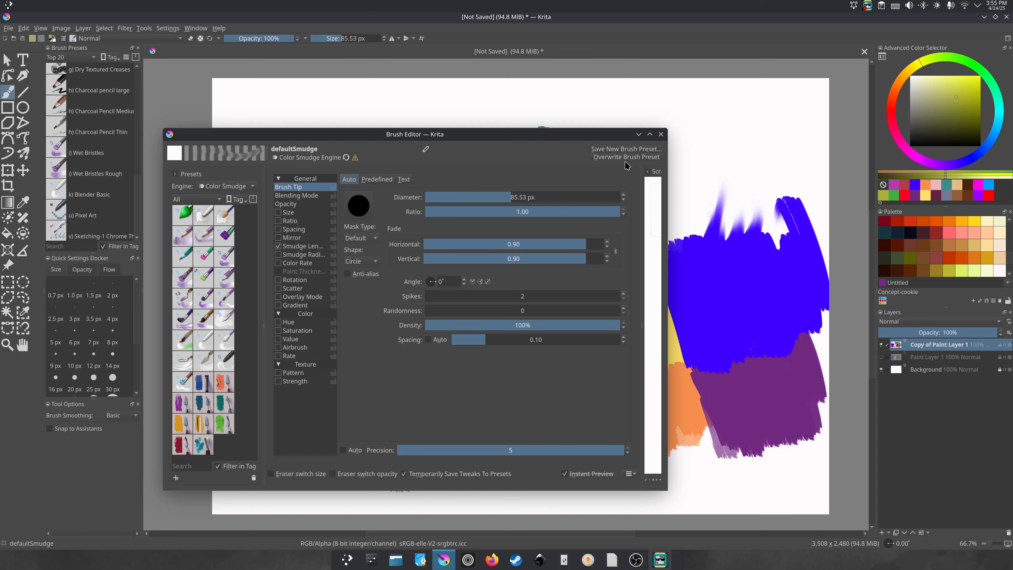
drag(602, 137, 462, 176)
mouse_move(698, 241)
mouse_down()
mouse_move(682, 198)
mouse_move(684, 228)
mouse_move(670, 192)
mouse_move(695, 223)
mouse_move(712, 206)
mouse_move(704, 232)
mouse_move(692, 173)
mouse_up()
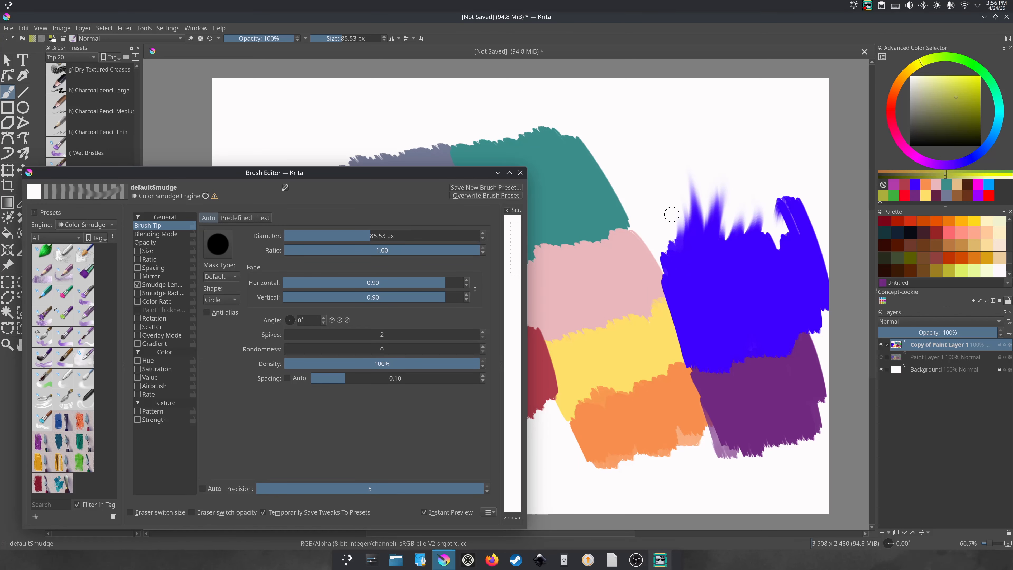
Smudge more tapered spikes upward from the left half of the blue patch's upper edge.
scroll(753, 172, up, 2)
drag(762, 226, 427, 246)
key(b)
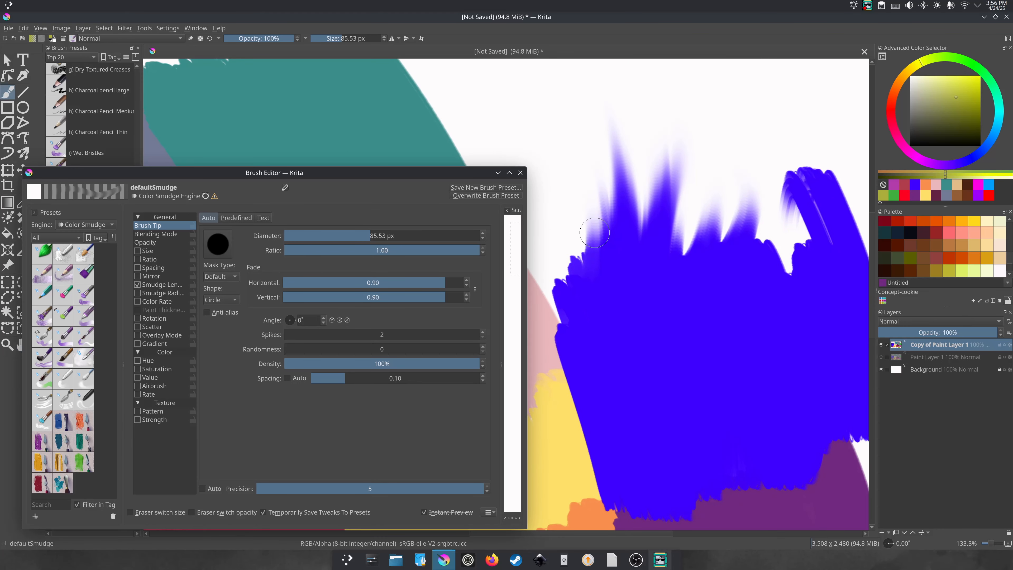
mouse_move(595, 252)
mouse_down()
mouse_move(578, 152)
mouse_move(560, 144)
mouse_move(580, 139)
mouse_up()
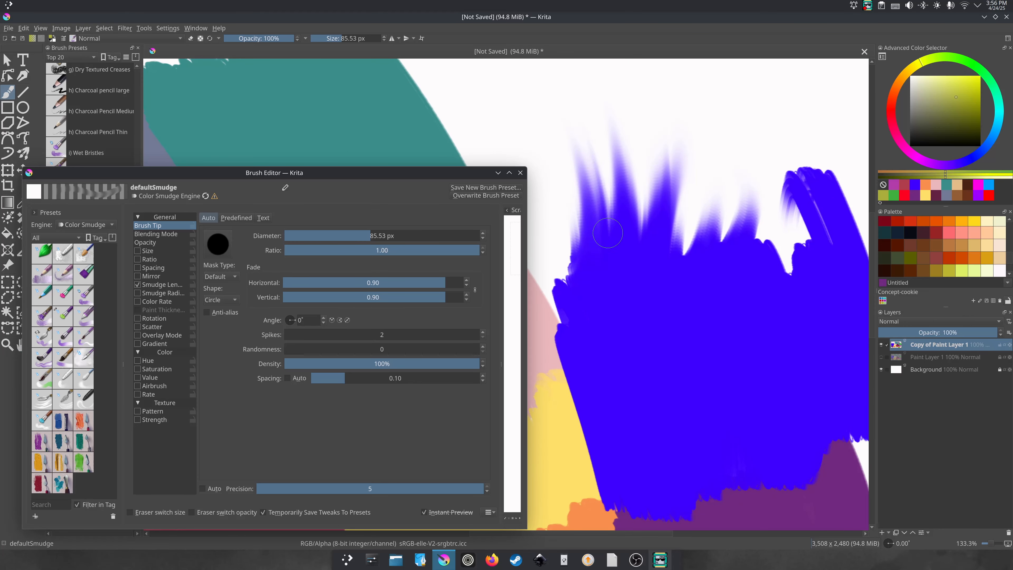
drag(605, 220, 618, 127)
drag(648, 231, 650, 151)
drag(680, 217, 688, 144)
drag(696, 248, 703, 175)
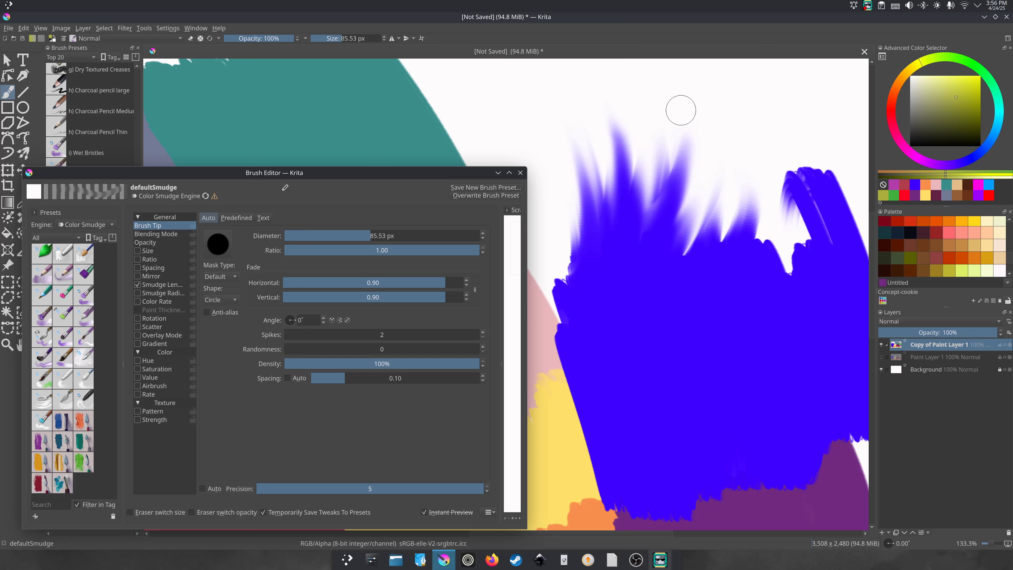
drag(570, 275, 553, 162)
drag(586, 224, 574, 144)
Switch to the predefined triangle brush tip and set its spacing to 0.72.
drag(279, 172, 419, 131)
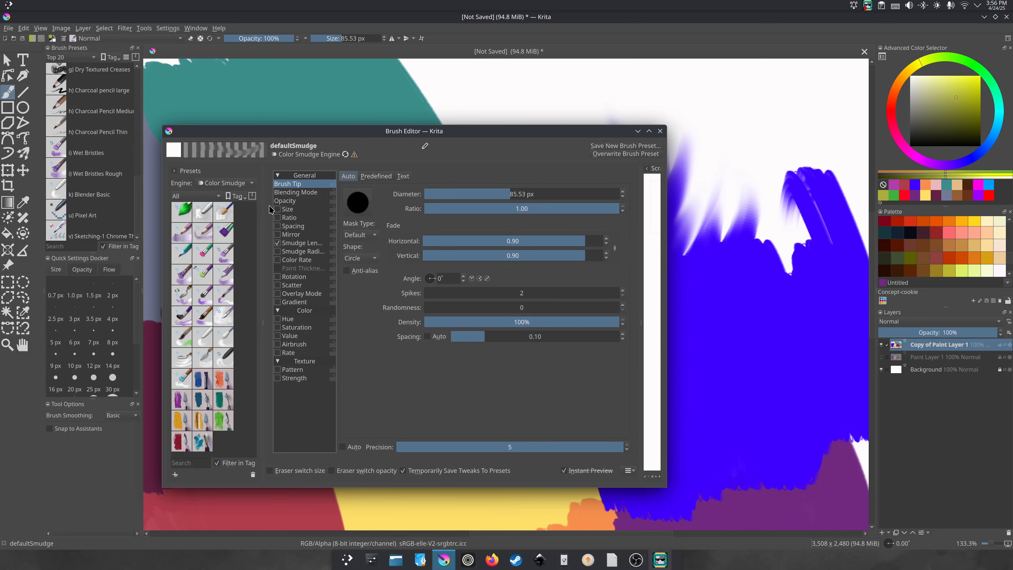
click(375, 178)
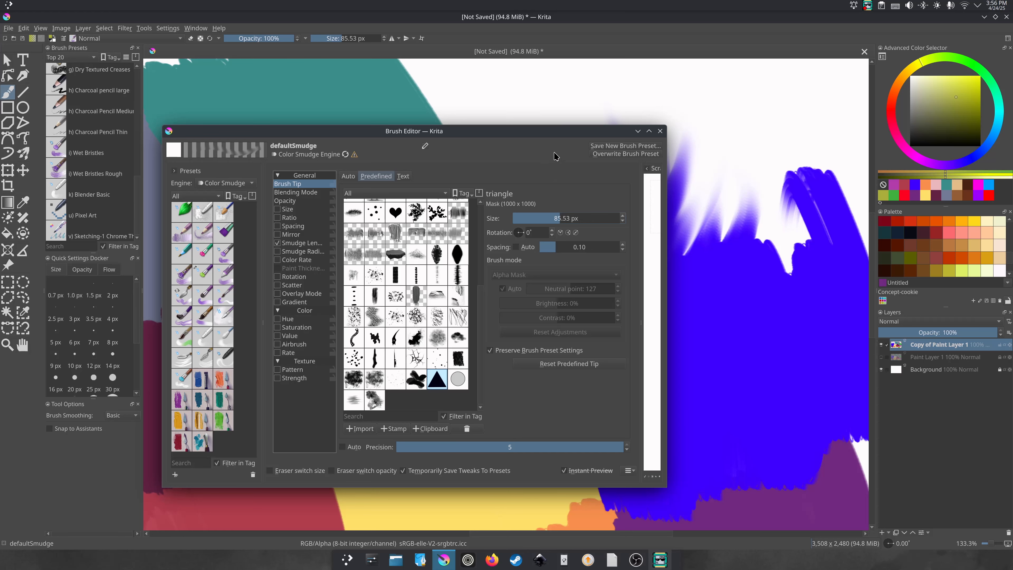
drag(558, 138, 513, 138)
drag(503, 244, 523, 247)
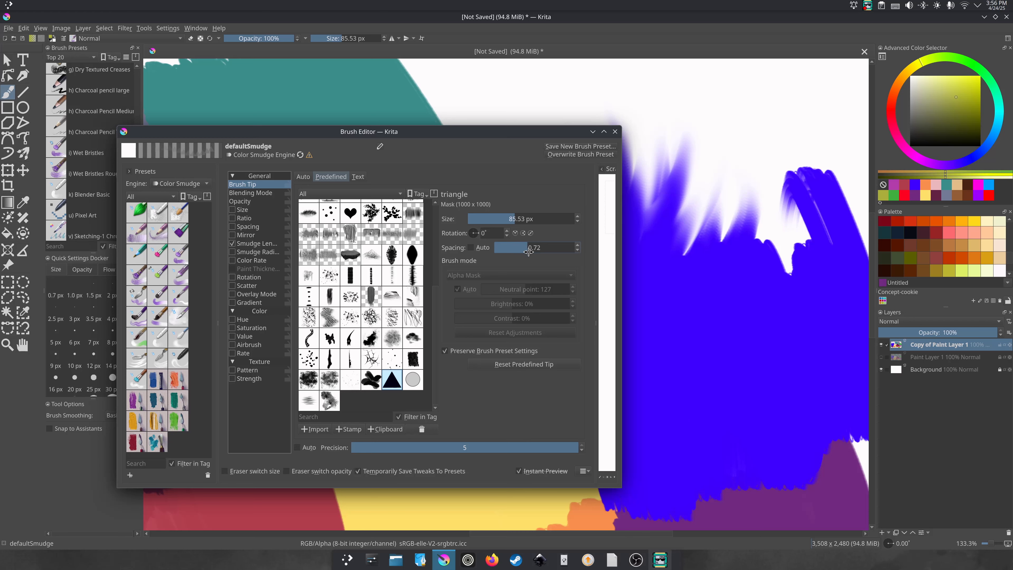
Smudge adjacent upward columns of spaced triangles from the middle of the blue patch's upper edge into the white.
mouse_move(724, 235)
mouse_down()
mouse_move(737, 138)
mouse_move(727, 100)
mouse_up()
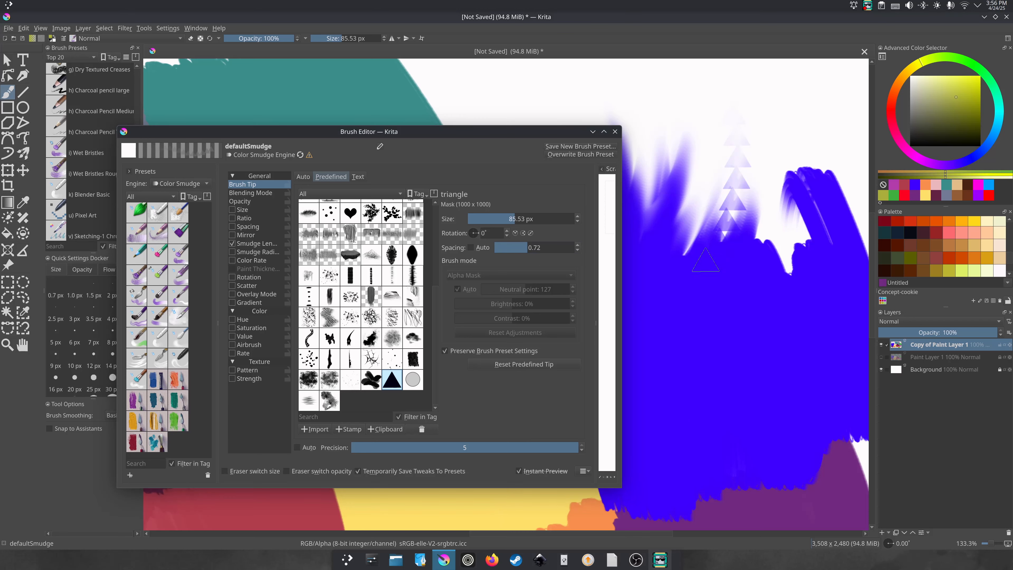
mouse_move(705, 259)
mouse_down()
mouse_move(735, 205)
mouse_move(721, 90)
mouse_up()
mouse_move(706, 235)
mouse_down()
mouse_move(720, 136)
mouse_move(712, 106)
mouse_up()
drag(700, 257, 709, 121)
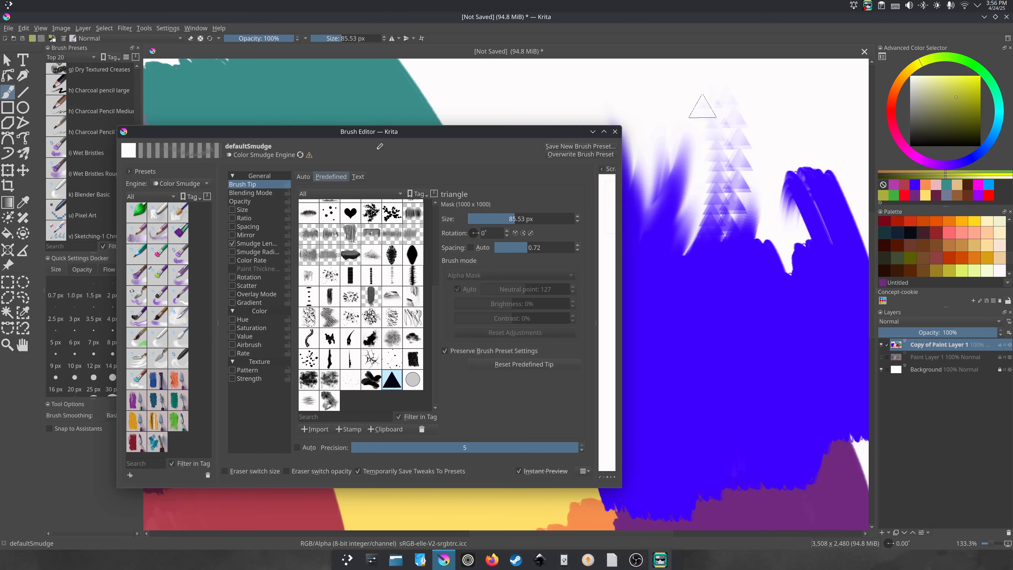
mouse_move(688, 271)
mouse_down()
mouse_move(702, 139)
mouse_move(694, 150)
mouse_up()
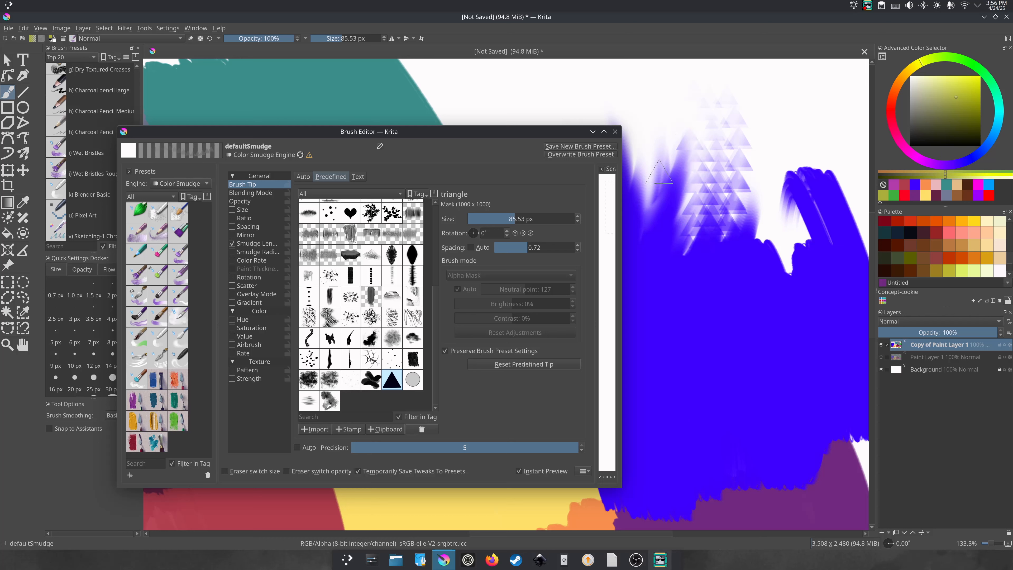
Set the triangle tip's spacing to 0.02, smudge the blue patch's upper-left edge upward and drag the adjacent pink into the blue.
drag(512, 242, 490, 244)
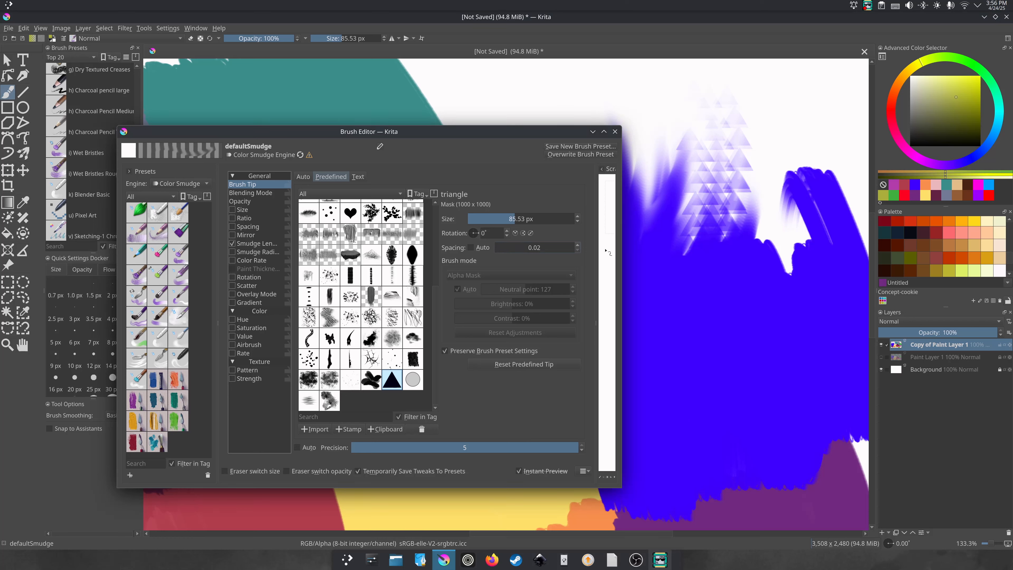
mouse_move(678, 200)
mouse_down()
mouse_move(674, 131)
mouse_move(650, 92)
mouse_move(662, 104)
mouse_move(639, 106)
mouse_up()
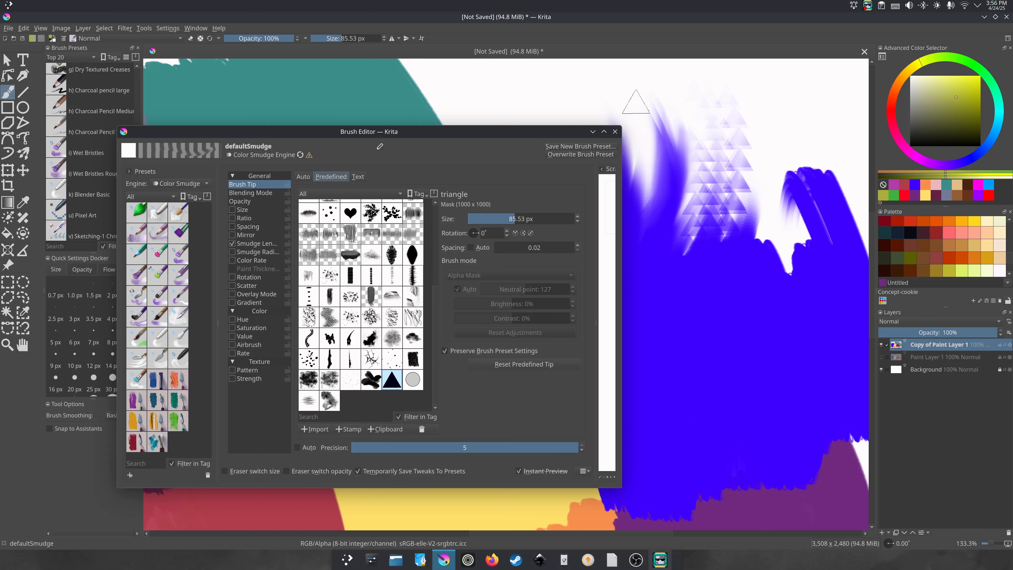
drag(678, 236, 674, 107)
mouse_move(654, 196)
mouse_down()
mouse_move(670, 100)
mouse_move(635, 95)
mouse_up()
mouse_move(438, 131)
mouse_down()
mouse_move(319, 217)
mouse_move(281, 221)
mouse_up()
drag(559, 275, 548, 205)
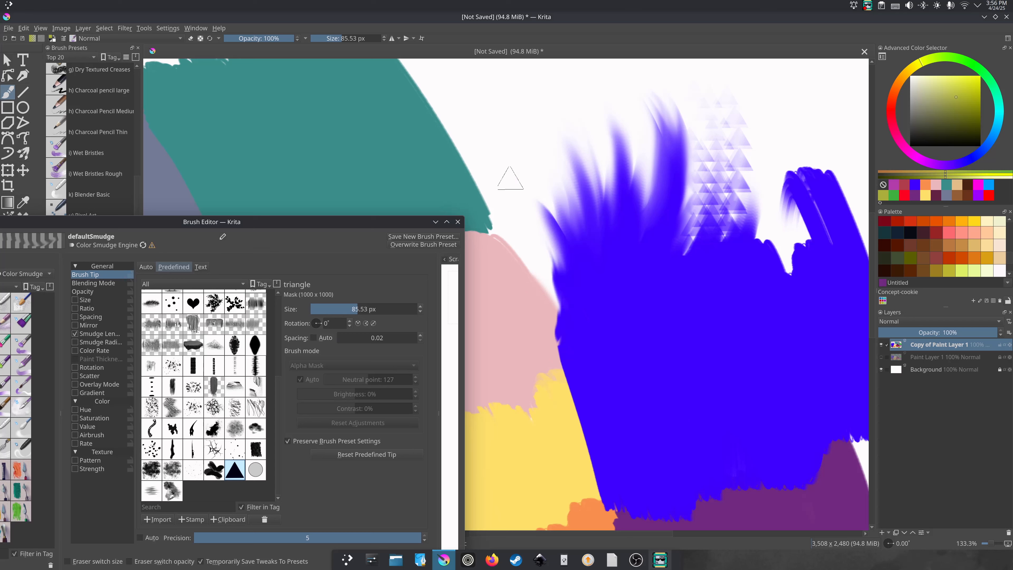
mouse_move(520, 285)
mouse_down()
mouse_move(592, 279)
mouse_move(599, 316)
mouse_move(606, 311)
mouse_up()
Switch back to the auto round tip and smudge a curved swirl through the blue spikes above the patch.
drag(340, 221, 461, 154)
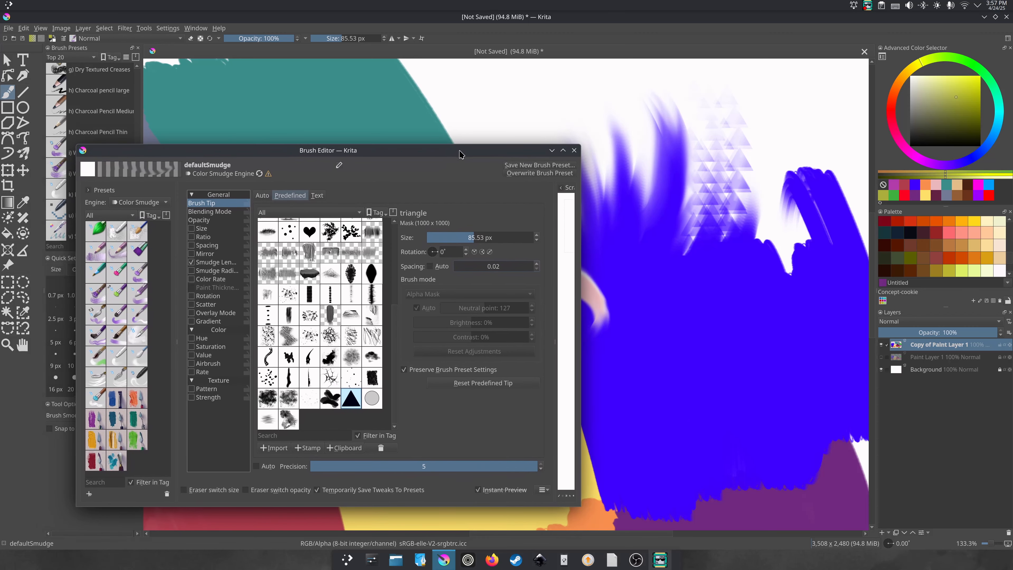
click(263, 196)
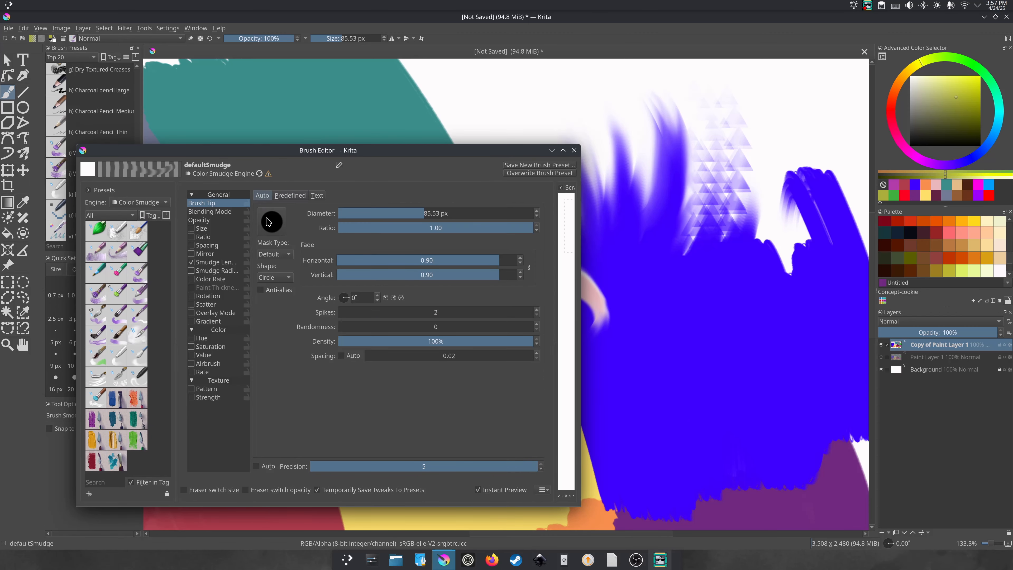
mouse_move(658, 188)
mouse_down()
mouse_move(646, 128)
mouse_move(626, 132)
mouse_move(614, 160)
mouse_move(617, 131)
mouse_move(654, 132)
mouse_move(668, 171)
mouse_move(633, 201)
mouse_up()
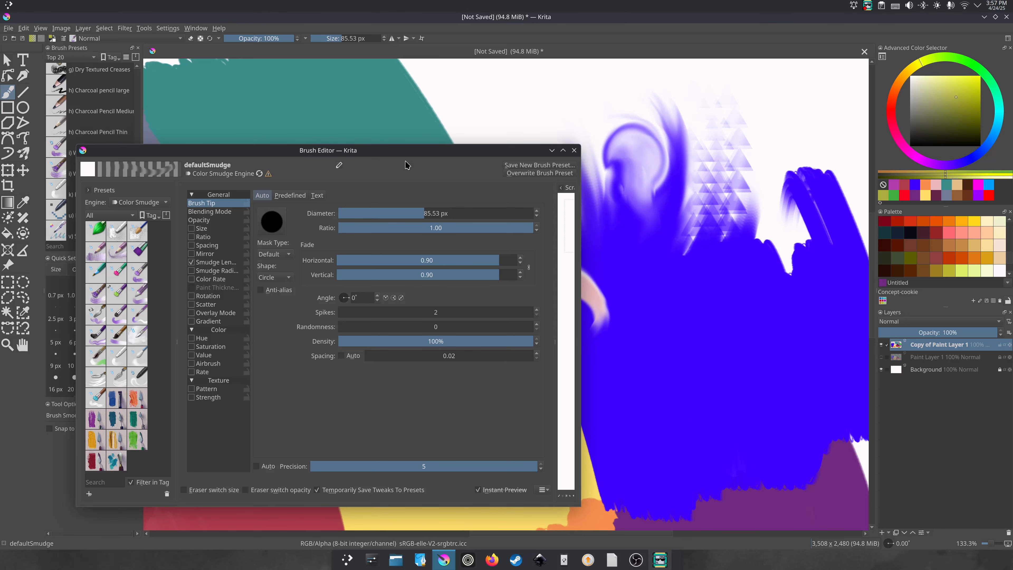
Open the smudge length settings, keep the smudge mode on Smearing and smudge the teal patch's right edge into the white.
mouse_move(395, 151)
mouse_down()
mouse_move(413, 117)
mouse_move(373, 154)
mouse_move(463, 121)
mouse_move(481, 126)
mouse_move(458, 138)
mouse_up()
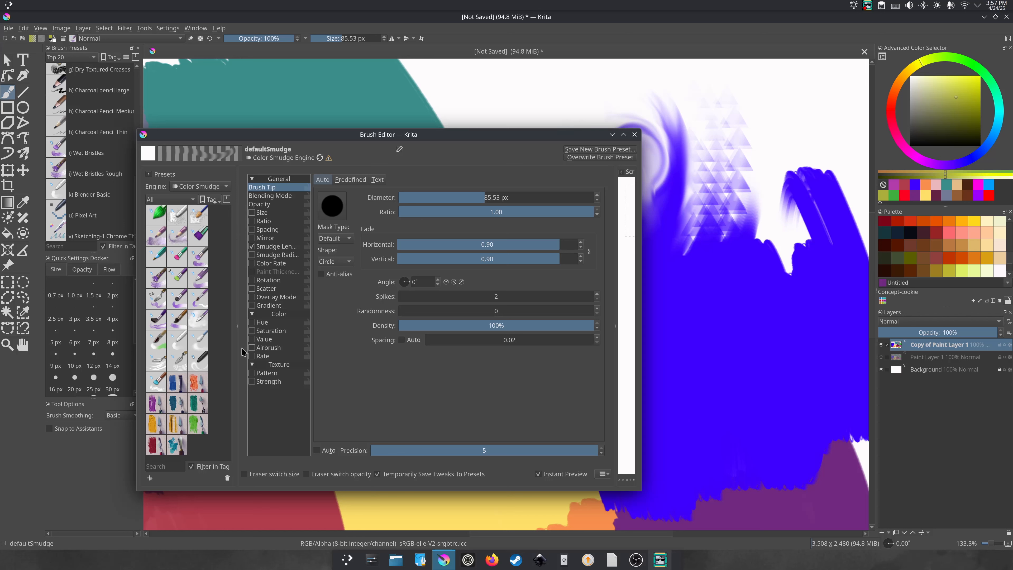
click(266, 247)
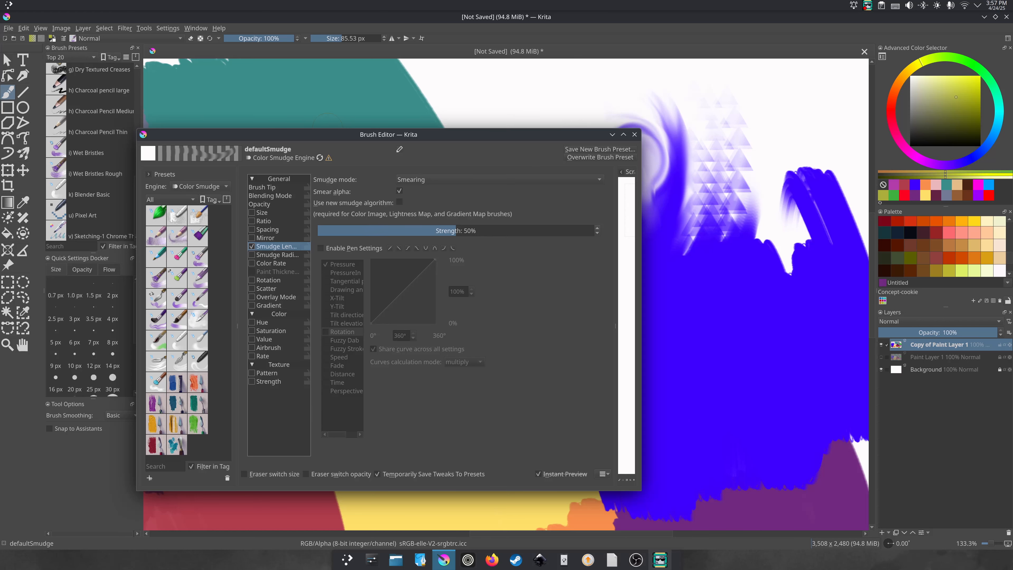
drag(388, 135, 386, 148)
click(404, 193)
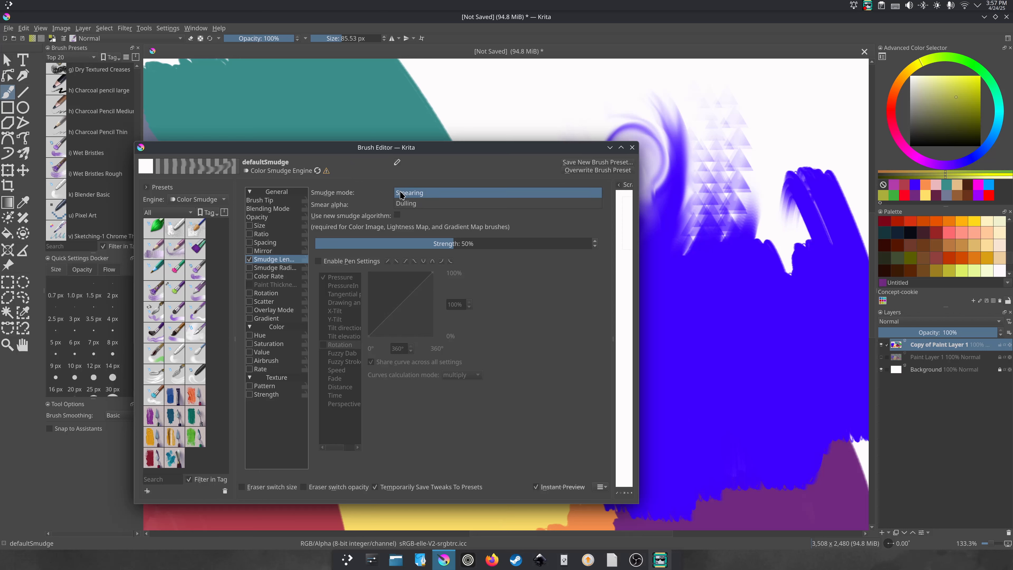
click(402, 193)
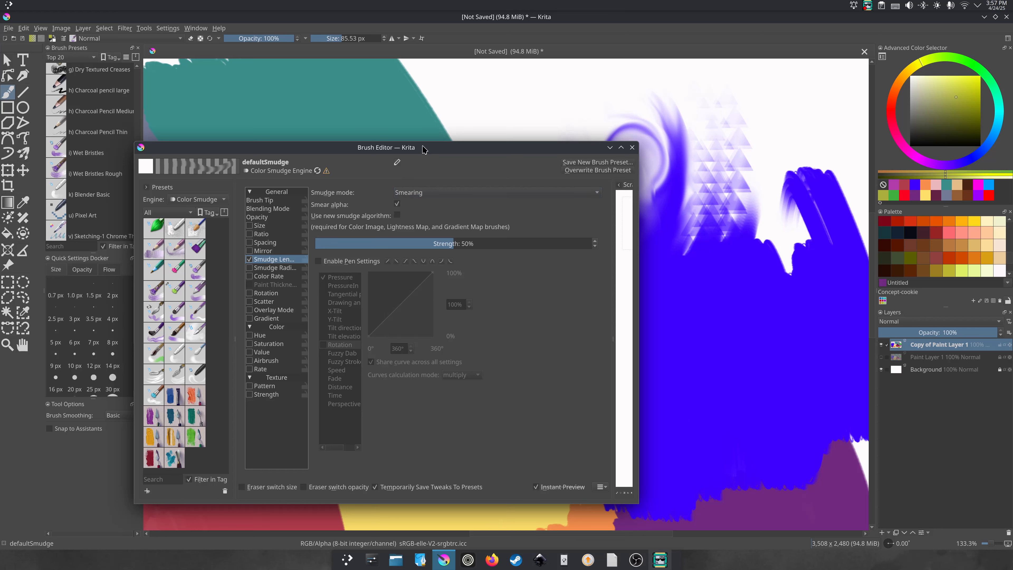
mouse_move(423, 150)
mouse_down()
mouse_move(448, 195)
mouse_move(482, 211)
mouse_move(430, 267)
mouse_move(428, 201)
mouse_up()
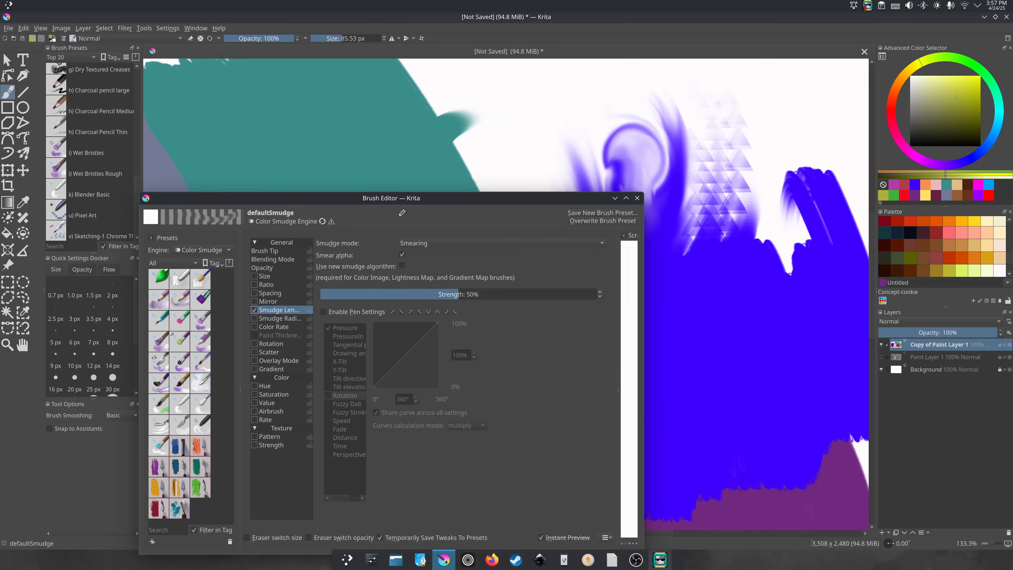
drag(443, 119, 514, 118)
Switch the smudge mode to Dulling and paint strokes from the teal patch's right edge into the white and back.
click(414, 244)
click(411, 254)
mouse_move(463, 156)
mouse_down()
mouse_move(576, 120)
mouse_move(601, 87)
mouse_up()
mouse_move(543, 112)
mouse_down()
mouse_move(502, 81)
mouse_move(506, 135)
mouse_move(499, 114)
mouse_move(484, 126)
mouse_move(512, 121)
mouse_move(512, 104)
mouse_move(508, 125)
mouse_move(488, 113)
mouse_move(514, 147)
mouse_move(491, 169)
mouse_up()
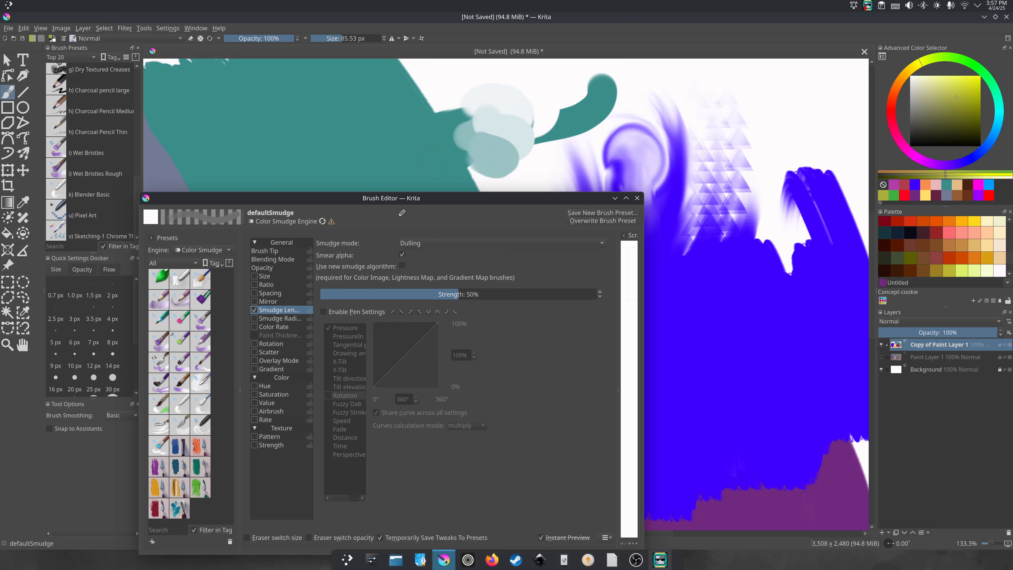
Return the smudge mode to Smearing and smudge the teal patch's upper-right corner against the white.
click(402, 246)
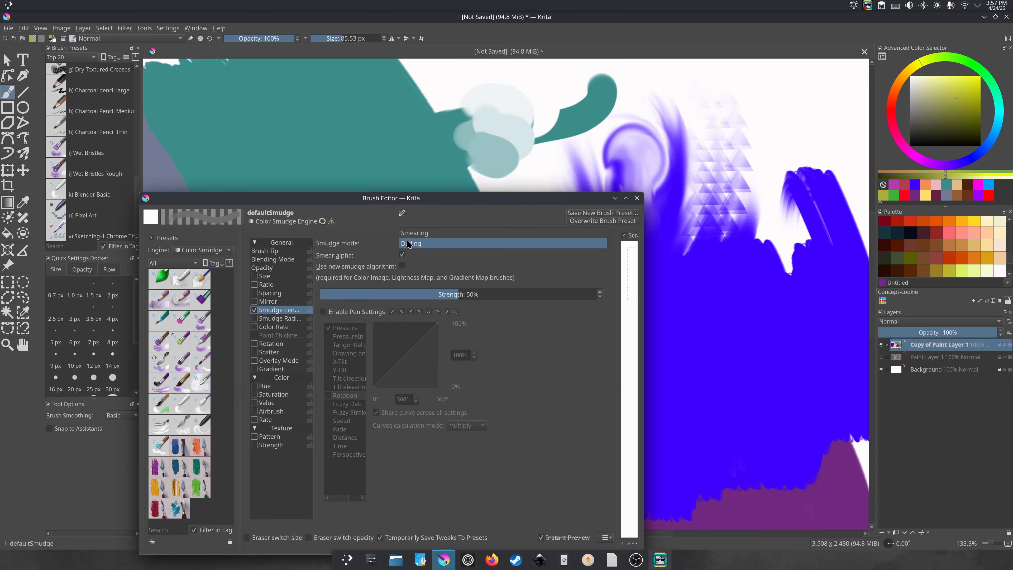
click(410, 232)
mouse_move(459, 76)
mouse_down()
mouse_move(453, 146)
mouse_move(456, 91)
mouse_move(482, 140)
mouse_move(456, 162)
mouse_move(509, 120)
mouse_move(461, 147)
mouse_move(462, 123)
mouse_move(430, 83)
mouse_up()
Lower the smudge strength to 33% and smudge the teal patch's right edge below the dulled dabs.
mouse_move(404, 197)
mouse_down()
mouse_move(409, 170)
mouse_move(449, 120)
mouse_move(478, 117)
mouse_up()
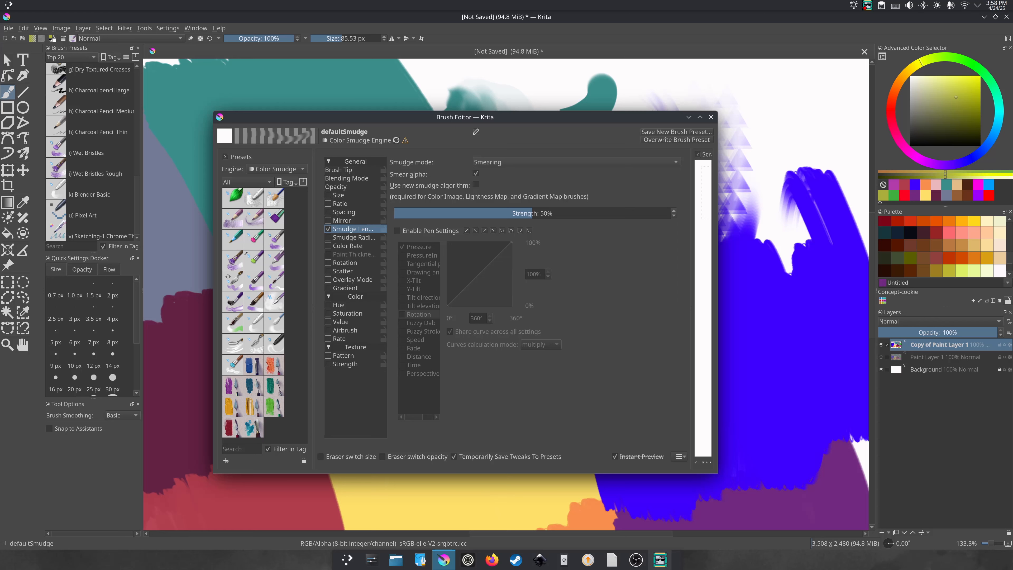
drag(523, 209, 523, 210)
mouse_move(524, 122)
mouse_down()
mouse_move(482, 168)
mouse_move(391, 221)
mouse_up()
drag(378, 312, 339, 315)
mouse_move(477, 195)
mouse_down()
mouse_move(550, 179)
mouse_move(468, 196)
mouse_move(540, 183)
mouse_move(484, 190)
mouse_move(532, 178)
mouse_move(482, 175)
mouse_up()
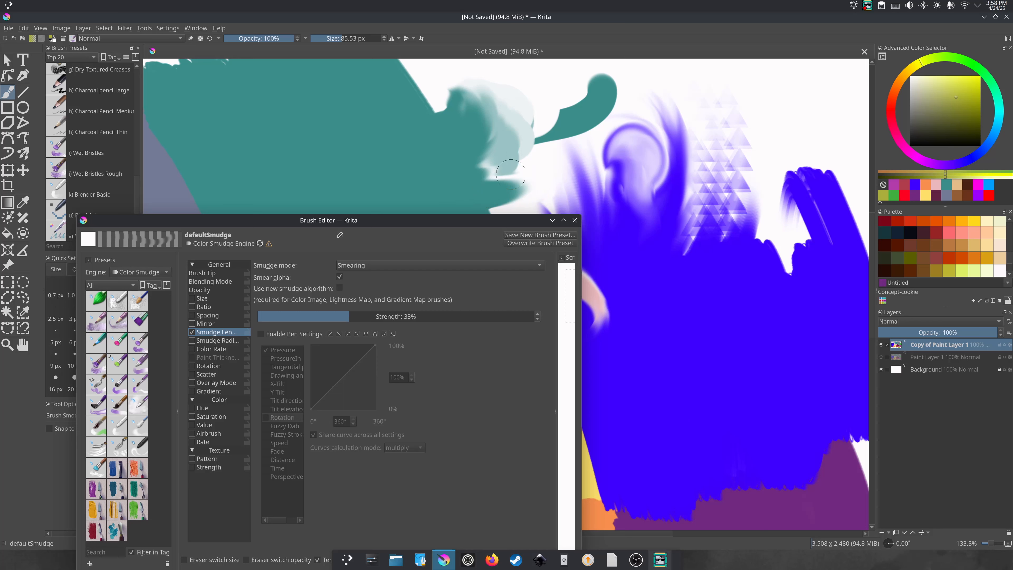
Raise the smudge strength to 85% and smudge long curved strokes from the teal edge across the white and blue spikes.
drag(317, 314, 491, 313)
mouse_move(495, 180)
mouse_down()
mouse_move(597, 151)
mouse_move(657, 104)
mouse_move(720, 133)
mouse_up()
drag(518, 186, 730, 148)
mouse_move(551, 176)
mouse_down()
mouse_move(662, 200)
mouse_move(592, 275)
mouse_move(588, 218)
mouse_up()
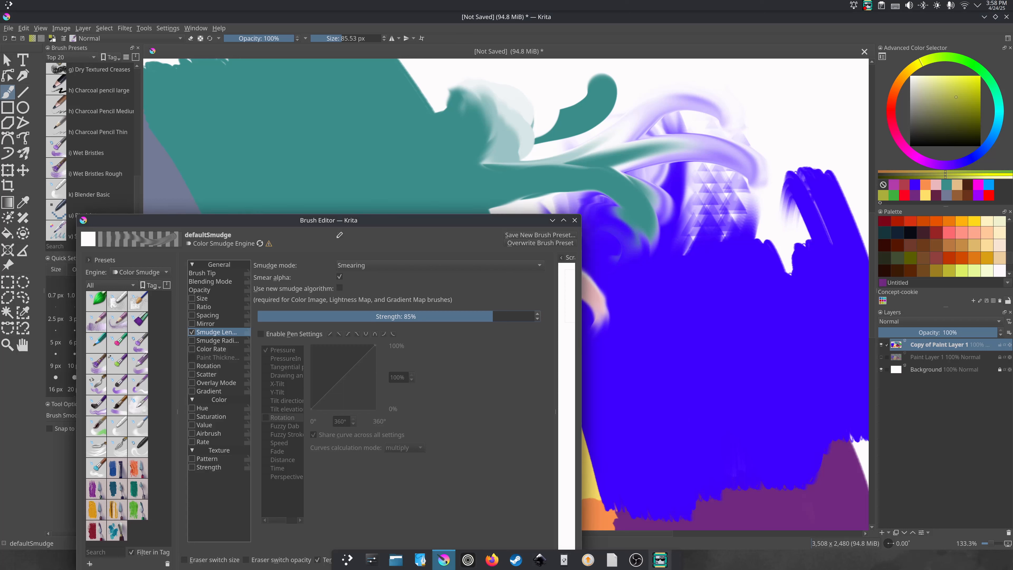
Set the smudge strength to 75% and swirl the pink, teal and blue together, looping around the triangle pattern.
drag(480, 310, 444, 314)
drag(453, 312, 456, 312)
mouse_move(487, 217)
mouse_down()
mouse_move(402, 308)
mouse_move(380, 406)
mouse_up()
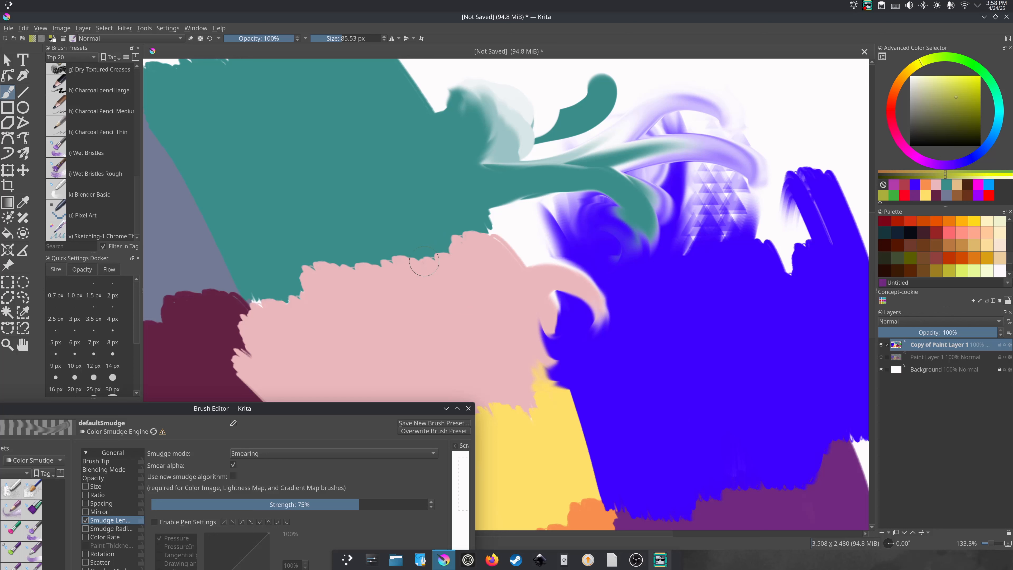
mouse_move(473, 242)
mouse_down()
mouse_move(462, 276)
mouse_move(442, 233)
mouse_move(518, 248)
mouse_move(654, 135)
mouse_move(789, 159)
mouse_move(688, 159)
mouse_move(674, 307)
mouse_up()
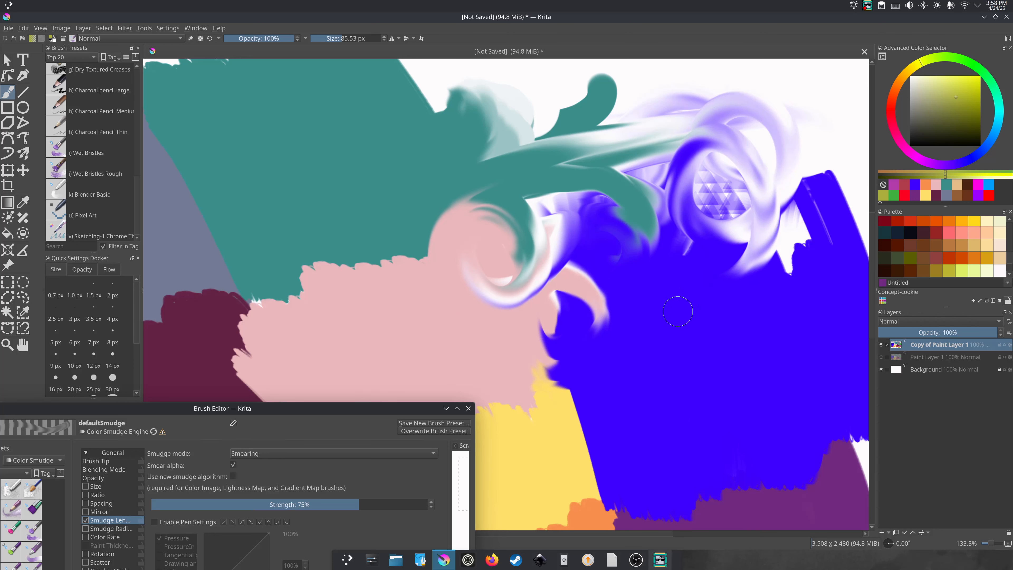
mouse_move(554, 255)
mouse_down()
mouse_move(539, 311)
mouse_move(579, 329)
mouse_move(534, 365)
mouse_up()
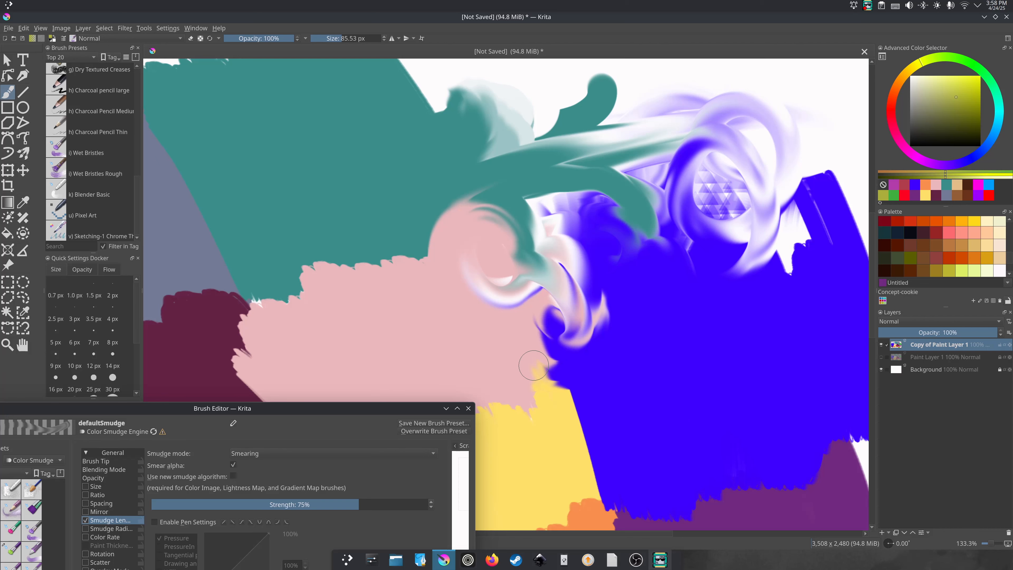
Enable the smudge length pen settings and shape the pressure curve to reach 100% output at 76% input.
mouse_move(243, 408)
mouse_down()
mouse_move(340, 228)
mouse_move(453, 118)
mouse_up()
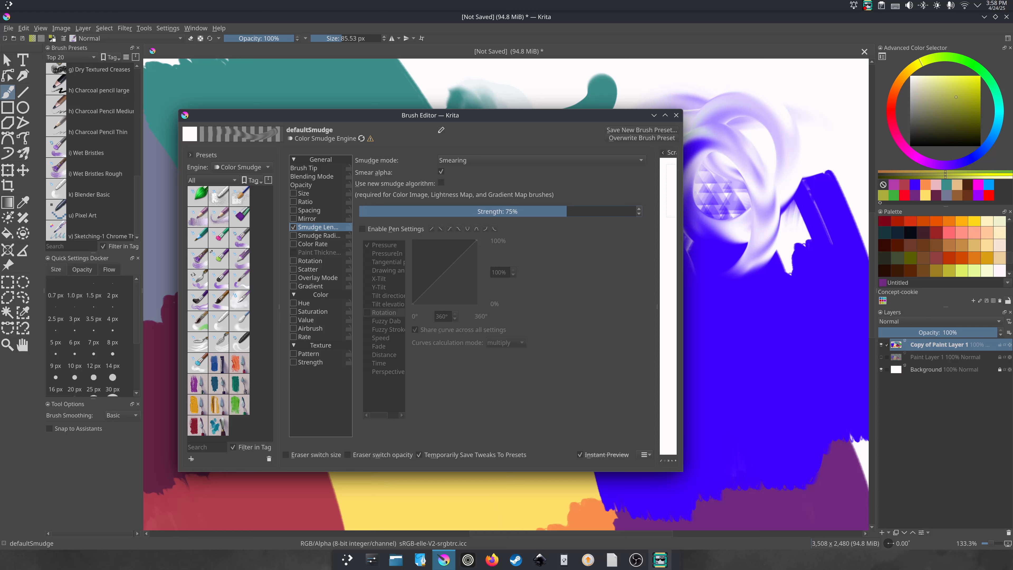
click(362, 229)
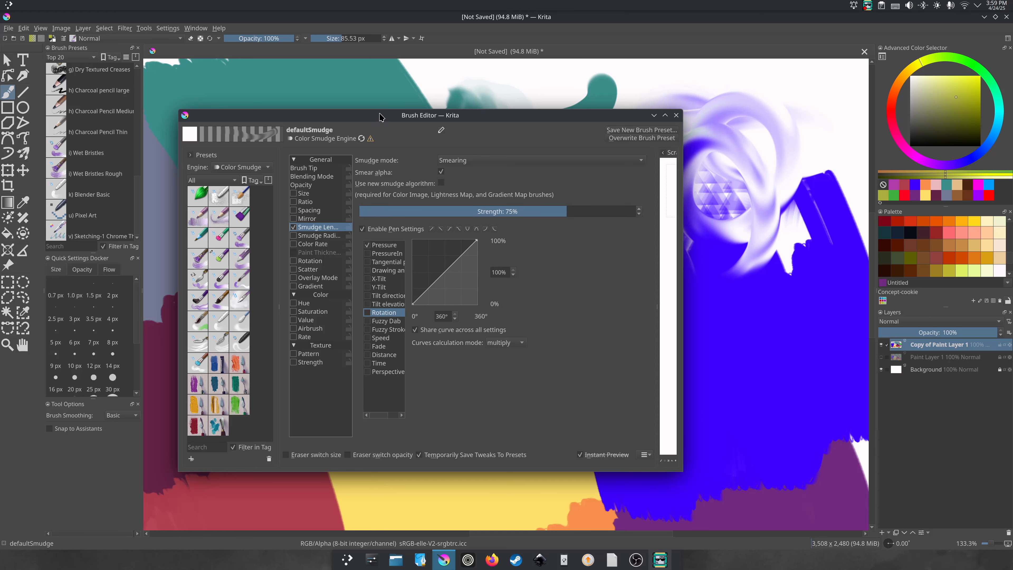
drag(380, 120, 379, 130)
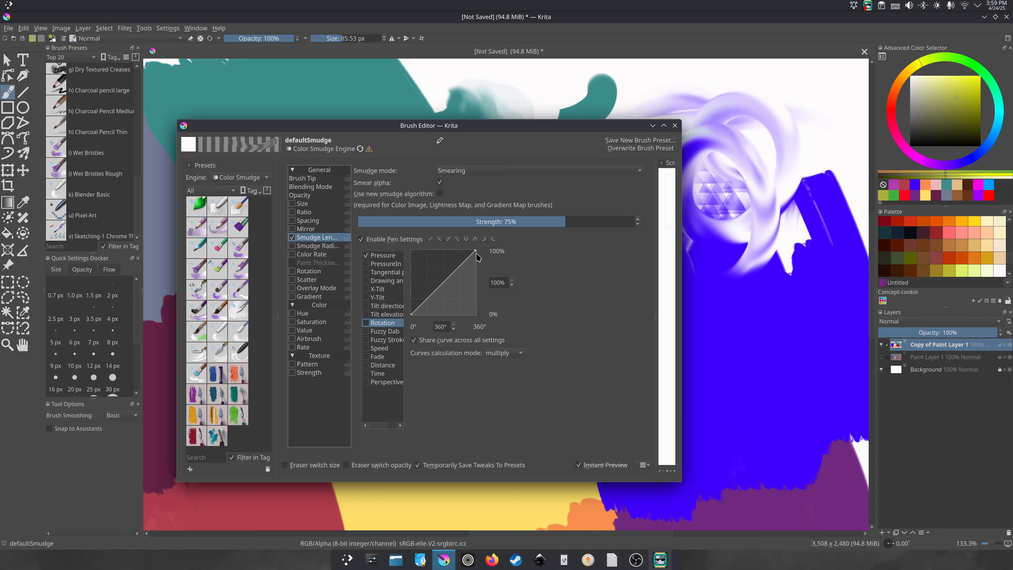
drag(474, 251, 462, 250)
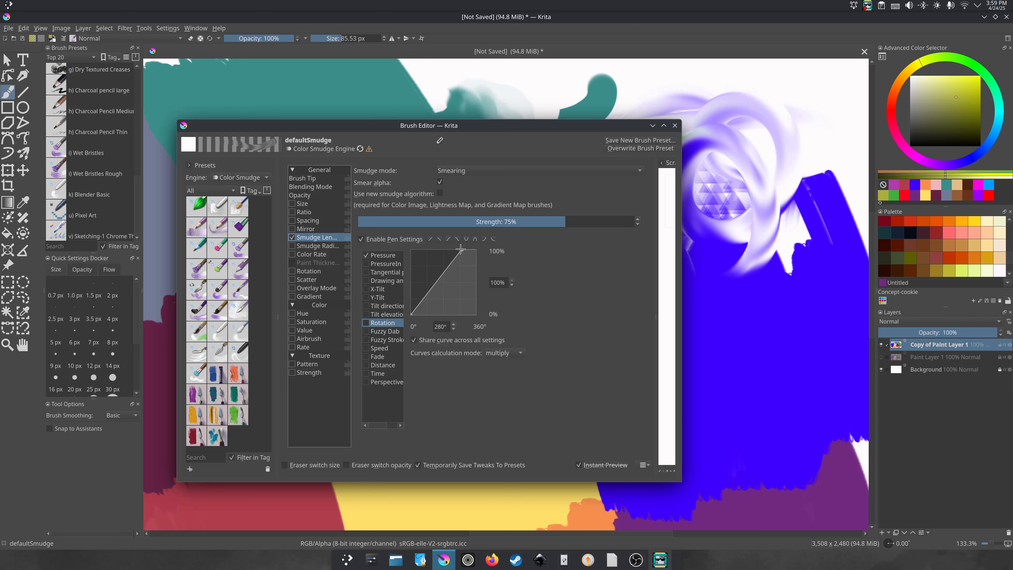
drag(461, 249, 459, 252)
click(381, 256)
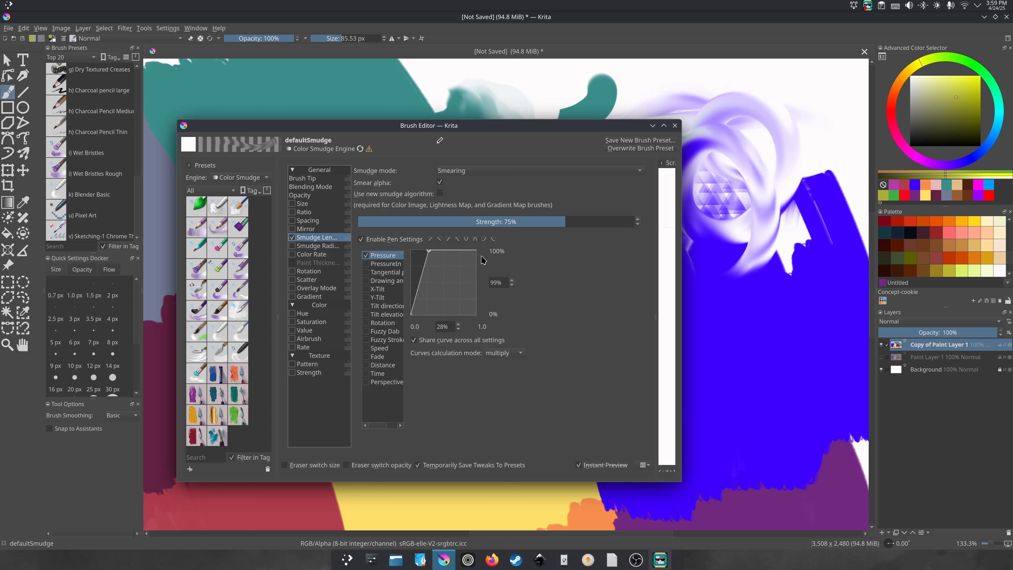
drag(429, 253, 459, 250)
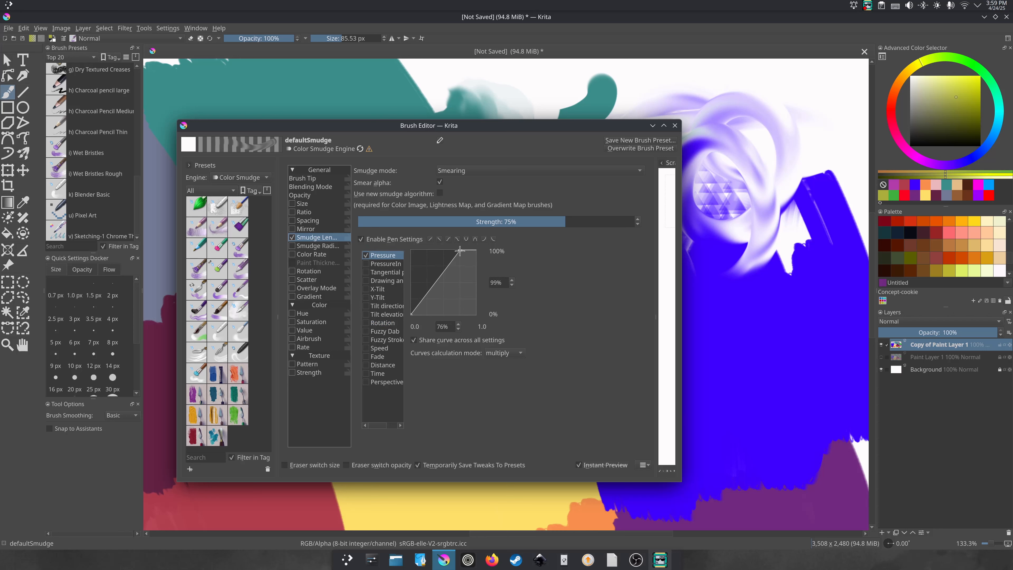
drag(459, 251, 460, 249)
Smudge the yellow and pink areas up and across into the blue patch with the pressure-controlled brush.
mouse_move(560, 127)
mouse_down()
mouse_move(539, 427)
mouse_move(365, 297)
mouse_move(273, 293)
mouse_up()
mouse_move(547, 421)
mouse_down()
mouse_move(601, 402)
mouse_move(586, 335)
mouse_move(565, 371)
mouse_move(654, 299)
mouse_up()
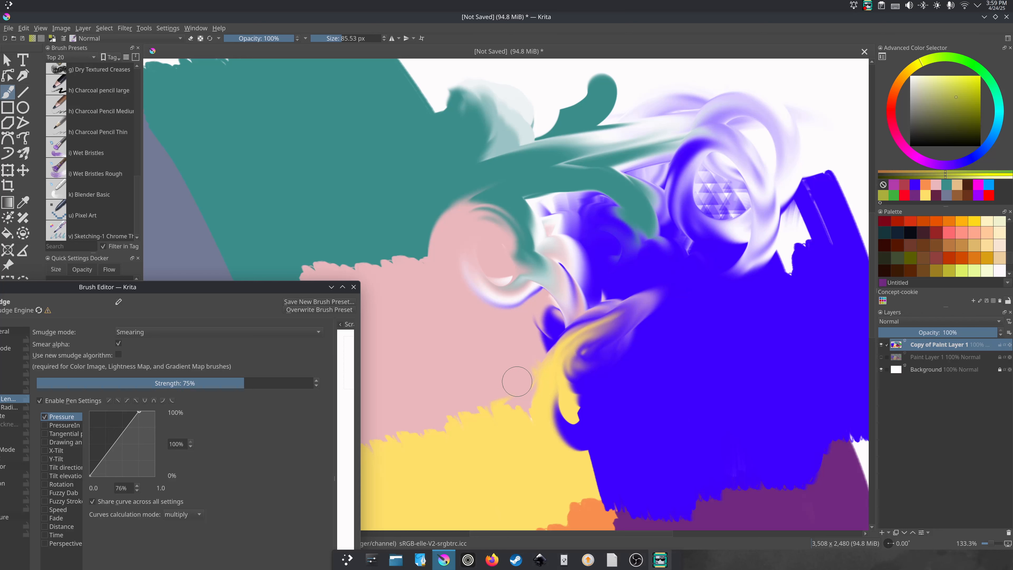
drag(518, 384, 799, 251)
Smudge the teal's upper-right edge, pull two pink spikes up into the teal and swirl the colors where pink meets blue.
mouse_move(439, 96)
mouse_down()
mouse_move(429, 89)
mouse_move(459, 88)
mouse_move(432, 105)
mouse_move(435, 86)
mouse_move(444, 96)
mouse_up()
mouse_move(529, 106)
mouse_down()
mouse_move(519, 106)
mouse_move(517, 79)
mouse_move(540, 102)
mouse_move(473, 197)
mouse_move(465, 236)
mouse_move(445, 240)
mouse_move(421, 271)
mouse_move(371, 191)
mouse_up()
mouse_move(395, 255)
mouse_down()
mouse_move(336, 172)
mouse_move(307, 158)
mouse_up()
mouse_move(359, 176)
mouse_down()
mouse_move(448, 253)
mouse_move(415, 280)
mouse_move(392, 258)
mouse_move(438, 169)
mouse_move(380, 189)
mouse_move(555, 284)
mouse_move(487, 295)
mouse_move(632, 298)
mouse_move(507, 285)
mouse_move(587, 338)
mouse_move(527, 329)
mouse_up()
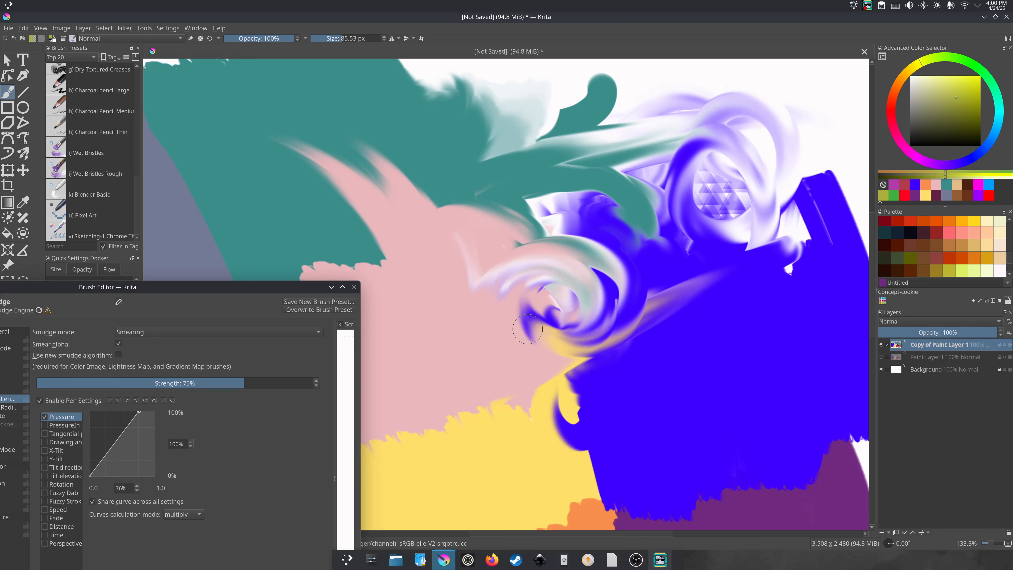
mouse_move(200, 287)
mouse_down()
mouse_move(322, 165)
mouse_move(370, 169)
mouse_up()
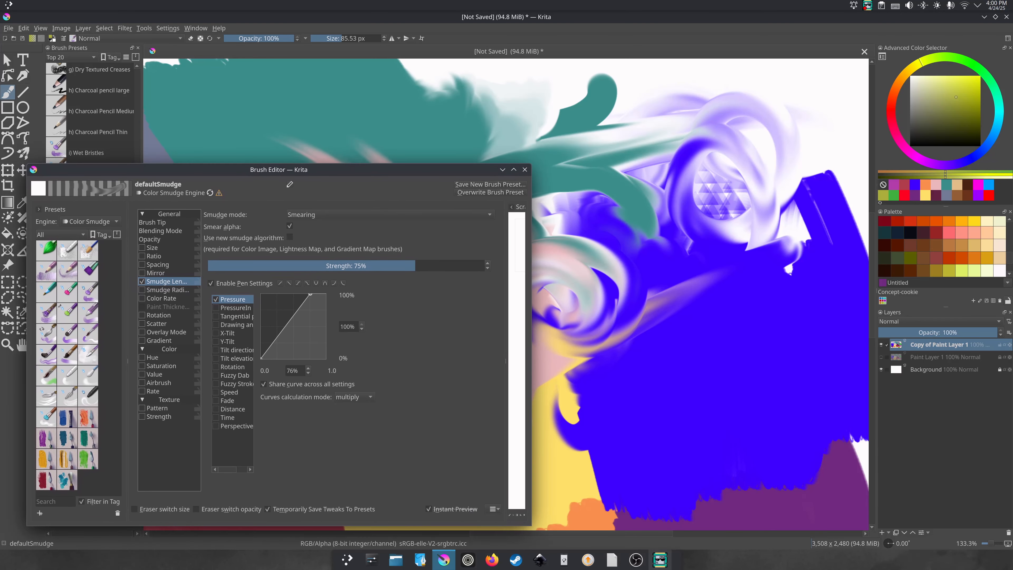
mouse_move(658, 287)
mouse_down()
mouse_move(686, 327)
mouse_move(638, 335)
mouse_move(622, 375)
mouse_move(593, 376)
mouse_move(654, 315)
mouse_move(686, 319)
mouse_up()
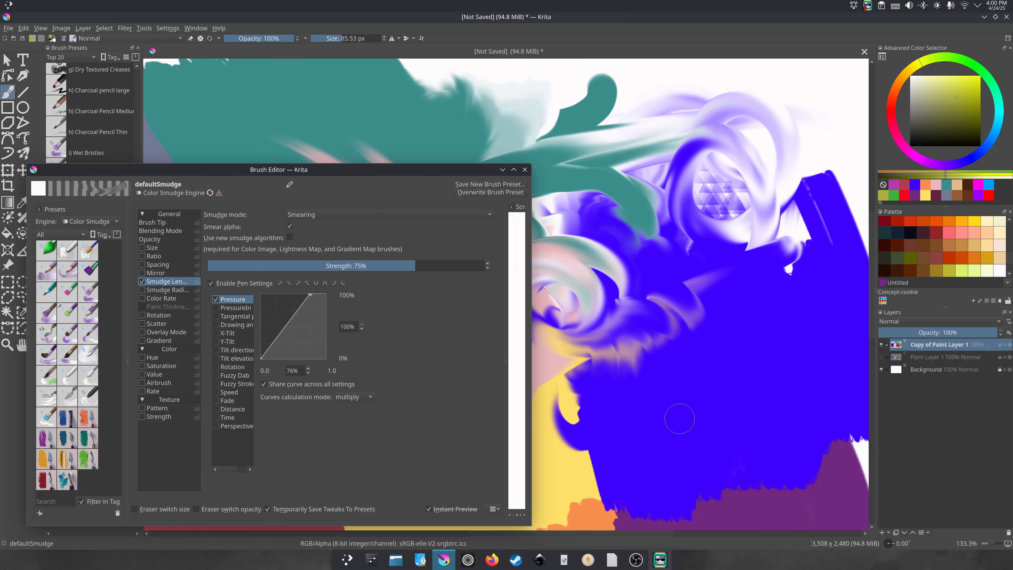
Start saving the brush as a new preset and edit its default name.
mouse_move(302, 170)
mouse_down()
mouse_move(398, 110)
mouse_move(425, 122)
mouse_up()
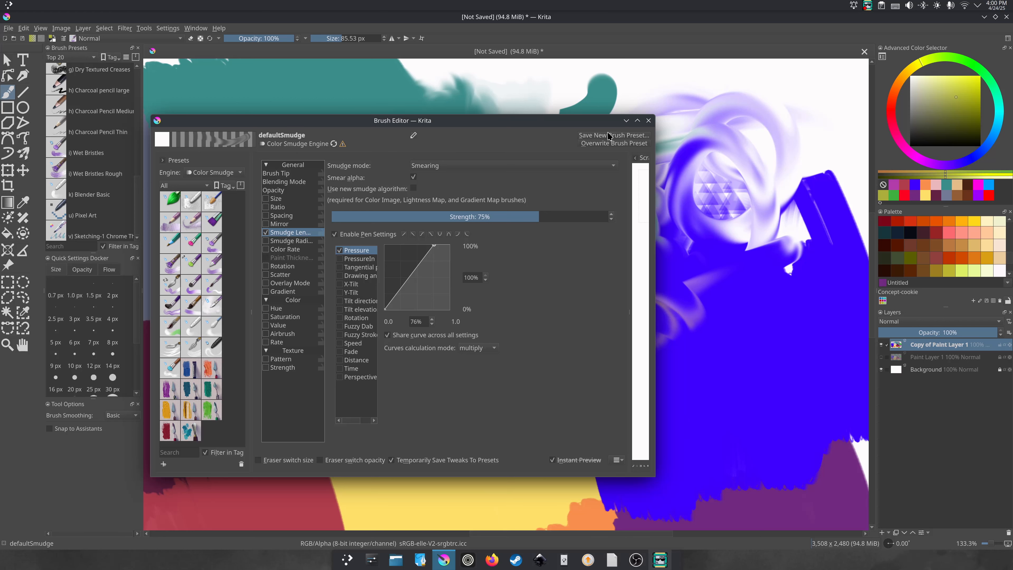
click(637, 136)
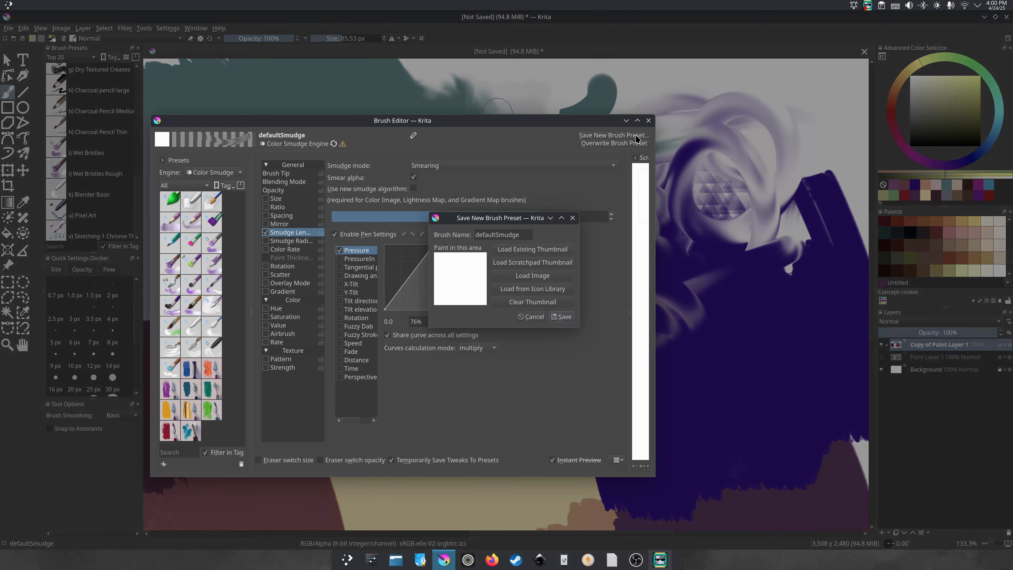
double_click(492, 234)
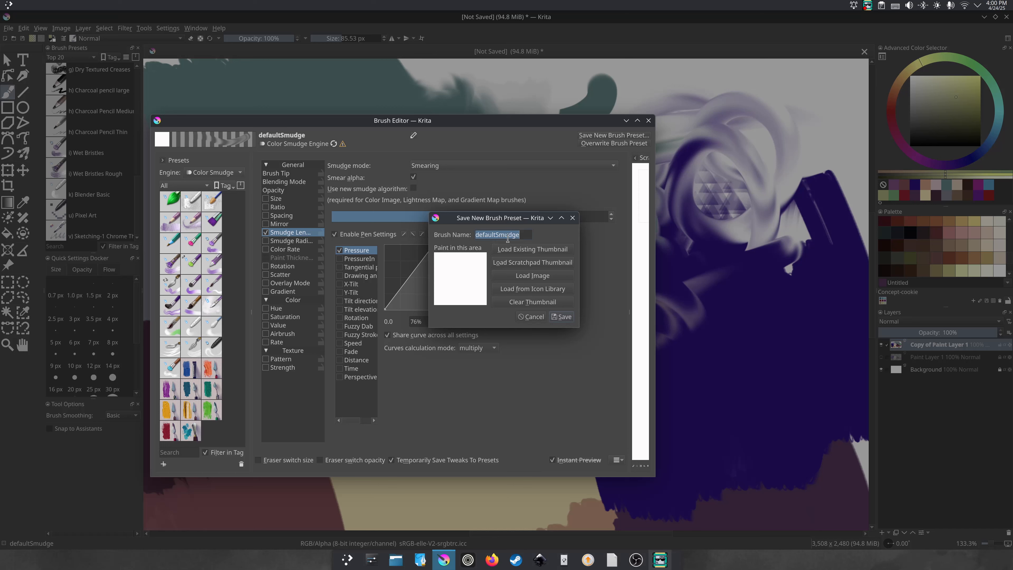
drag(498, 234, 468, 232)
click(499, 235)
text(B)
key(BackSpace)
Browse the preset icon library for the thumbnail, try several tool images and choose the thick black pen.
click(509, 291)
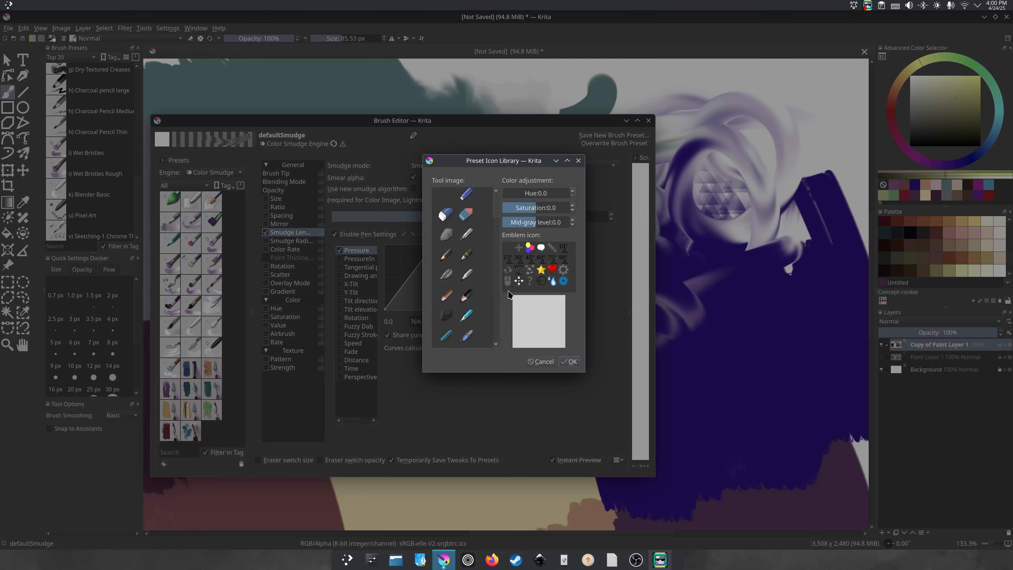
mouse_move(495, 209)
mouse_down()
mouse_move(488, 339)
mouse_move(501, 296)
mouse_up()
click(447, 306)
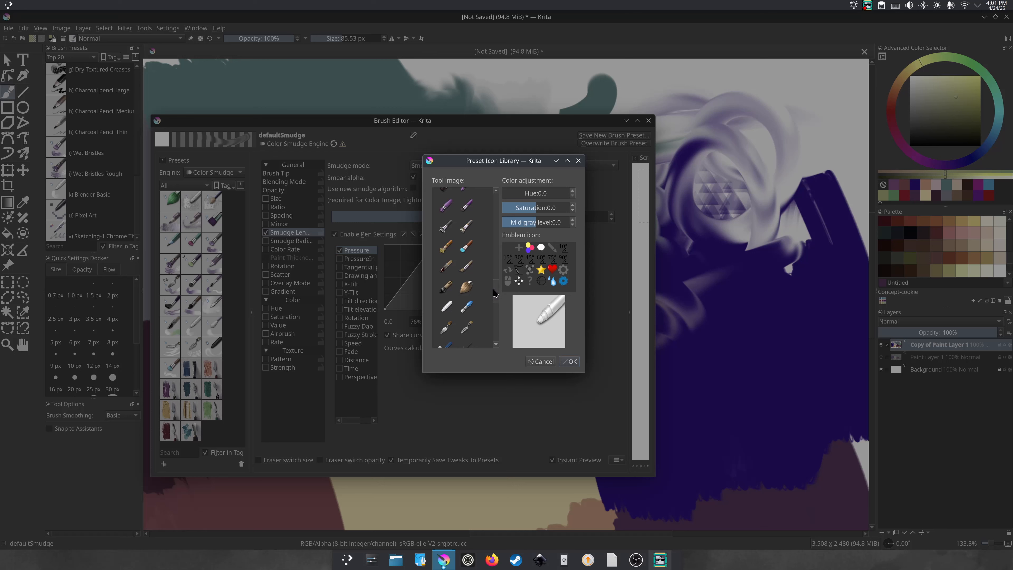
scroll(466, 271, up, 3)
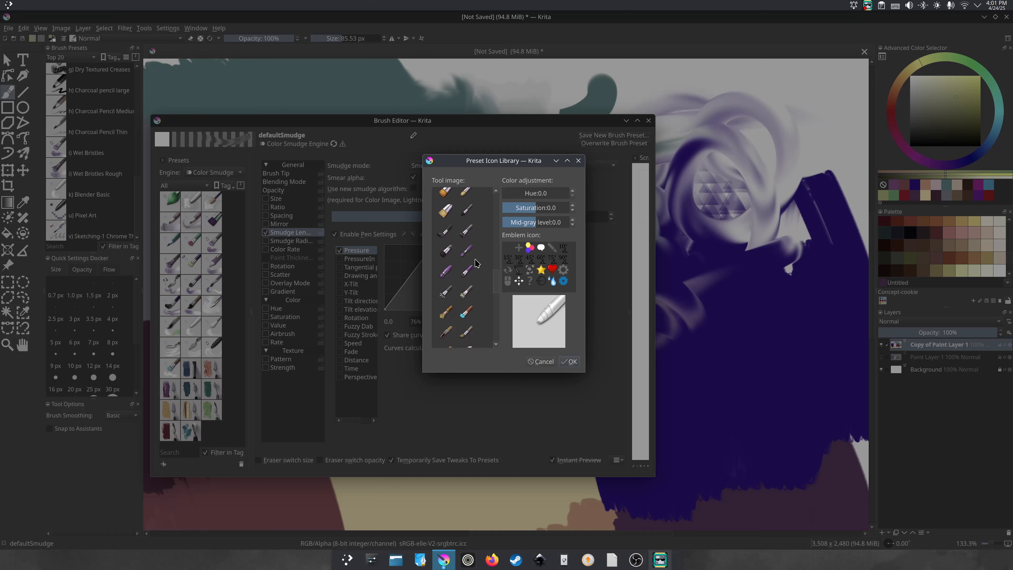
click(468, 253)
scroll(500, 282, up, 3)
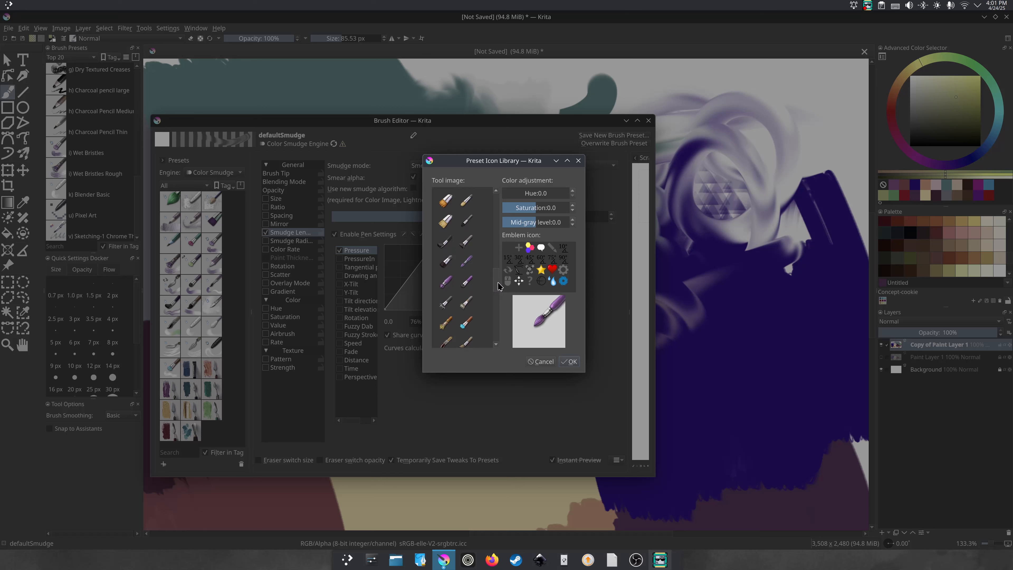
drag(500, 281, 501, 249)
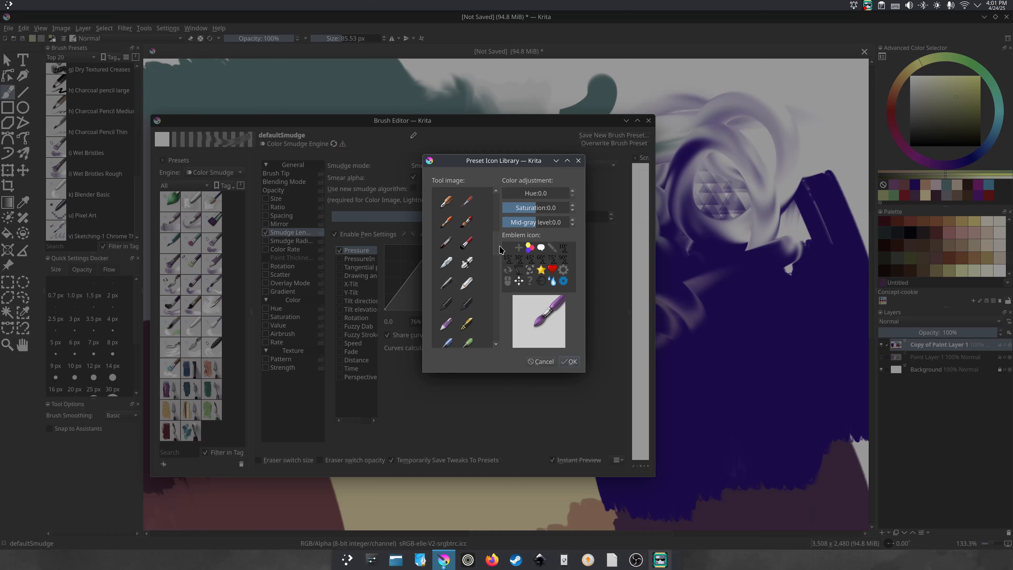
click(466, 305)
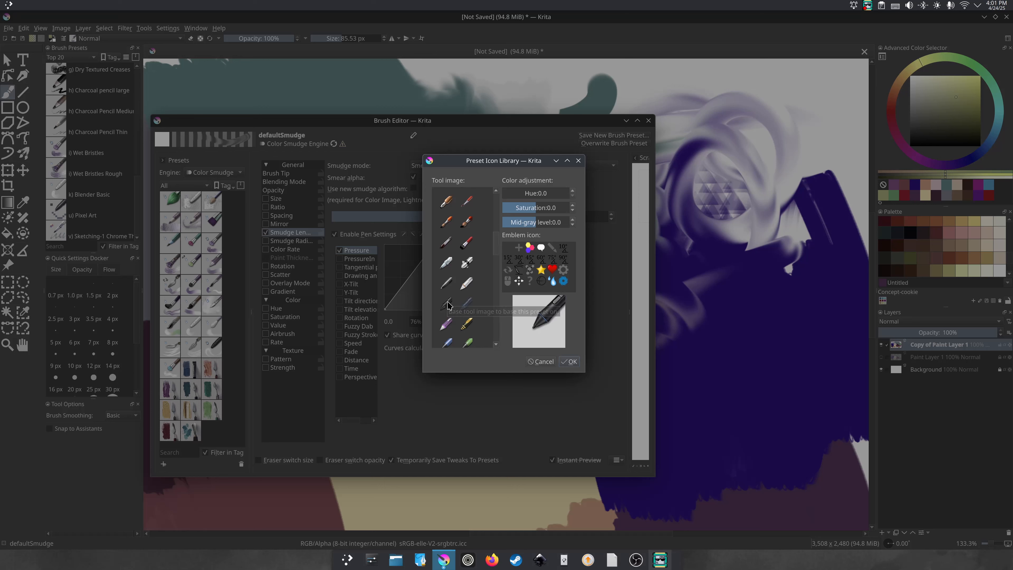
Add the water drops emblem and set the icon's hue to 310.4, saturation to 47.2 and mid-gray level to -22.8.
scroll(491, 275, down, 3)
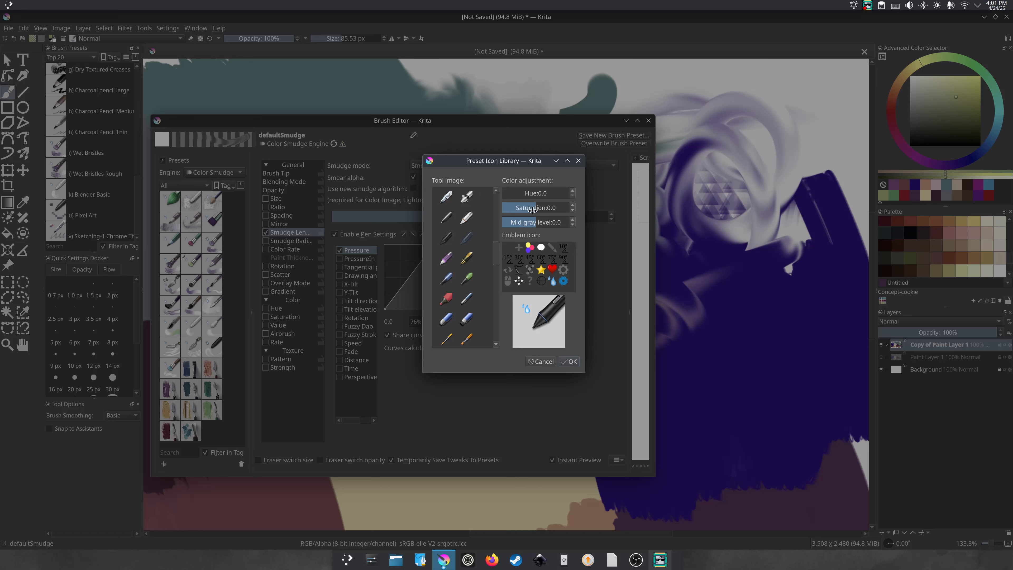
drag(536, 209, 568, 209)
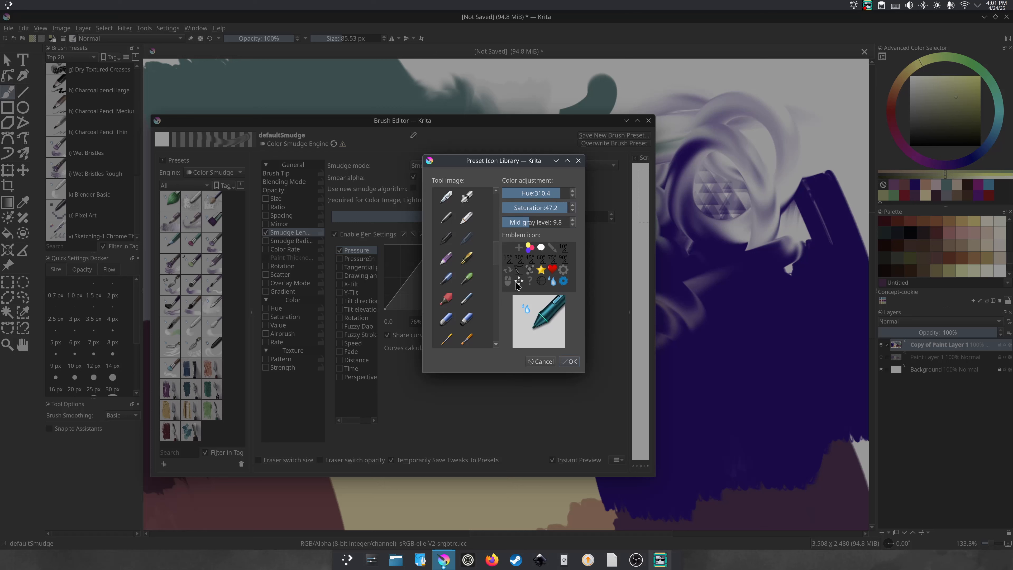
drag(532, 221, 525, 219)
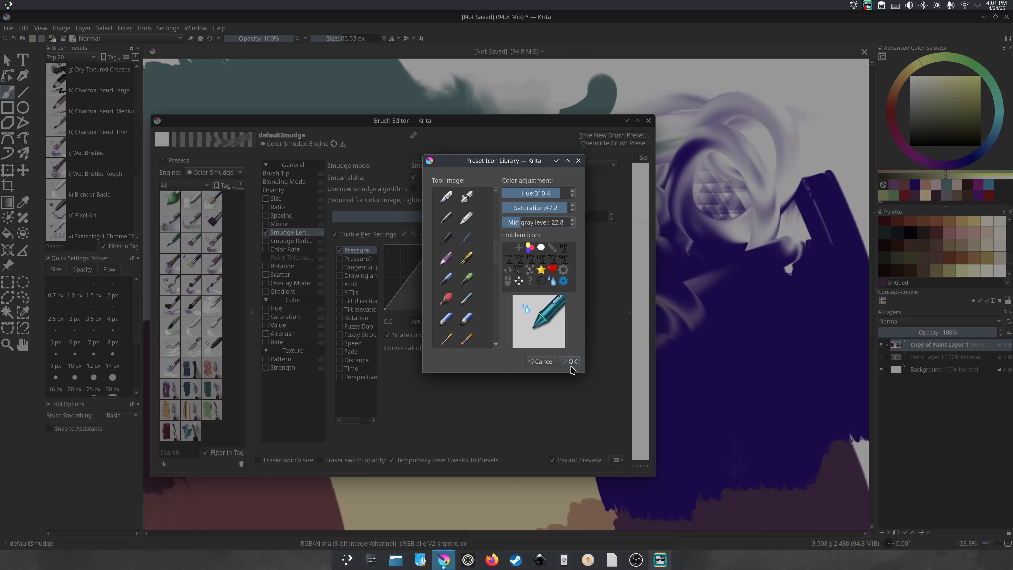
Accept the thumbnail and save the new brush preset as Smudgeriffic.
click(569, 362)
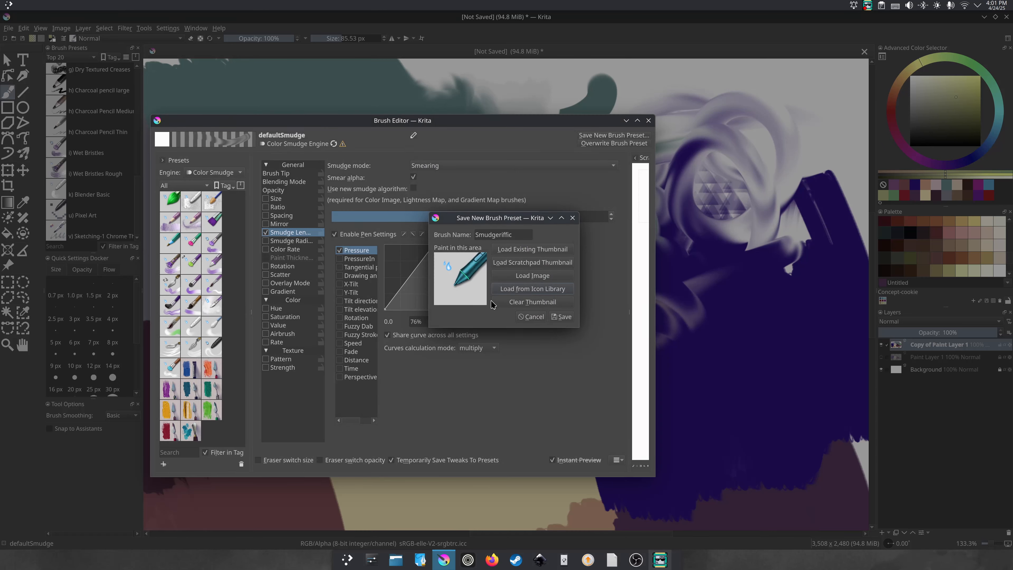
click(561, 318)
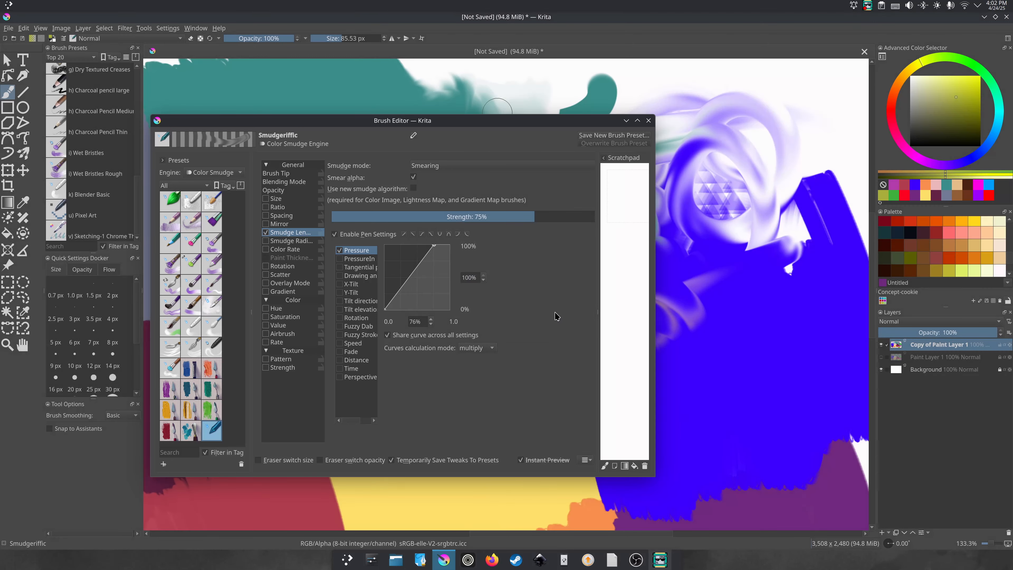
drag(268, 123, 364, 112)
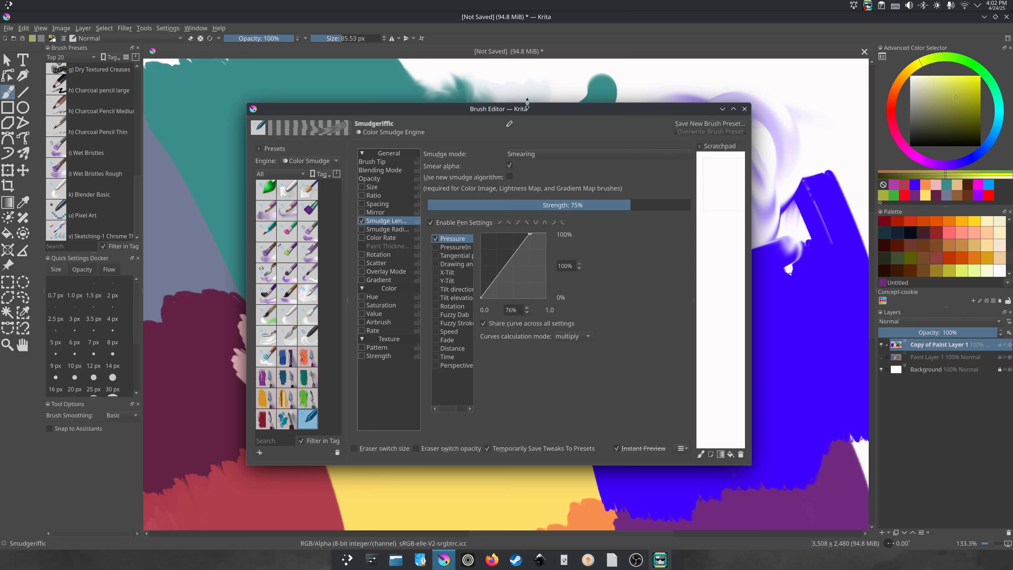
Switch the brush preset list from the Top 20 tag to All and search it for "sm".
click(114, 57)
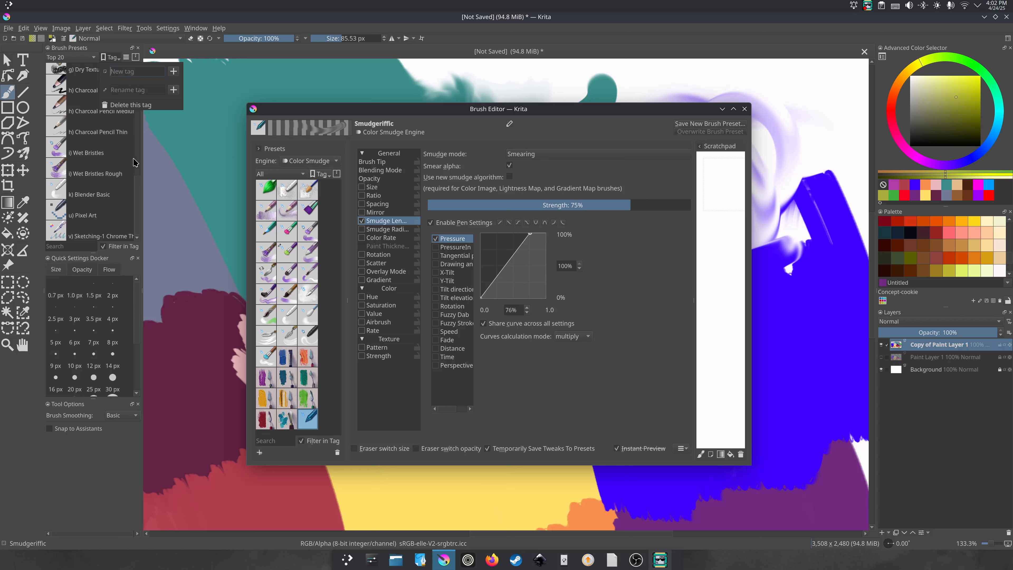
click(139, 184)
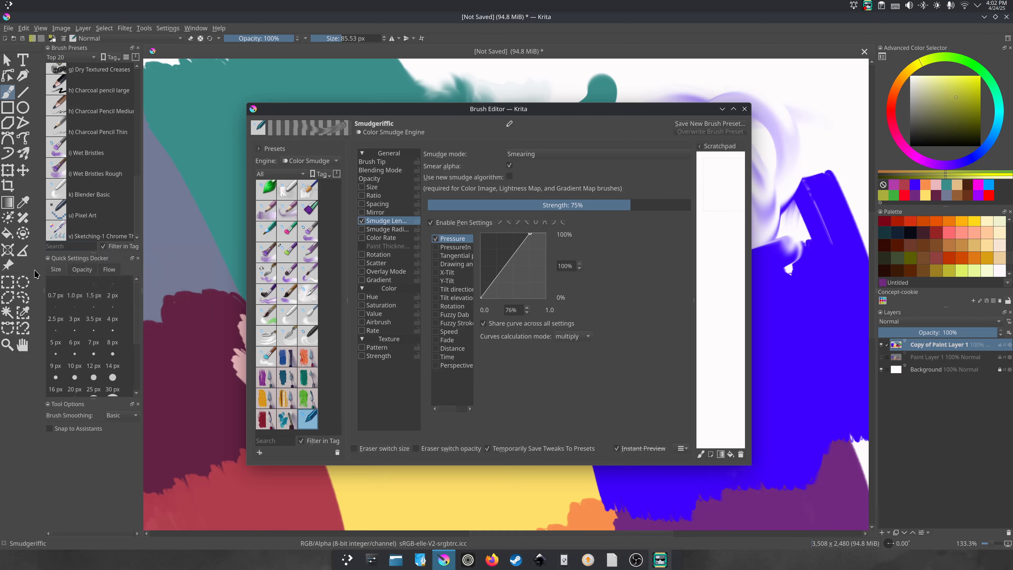
text(s)
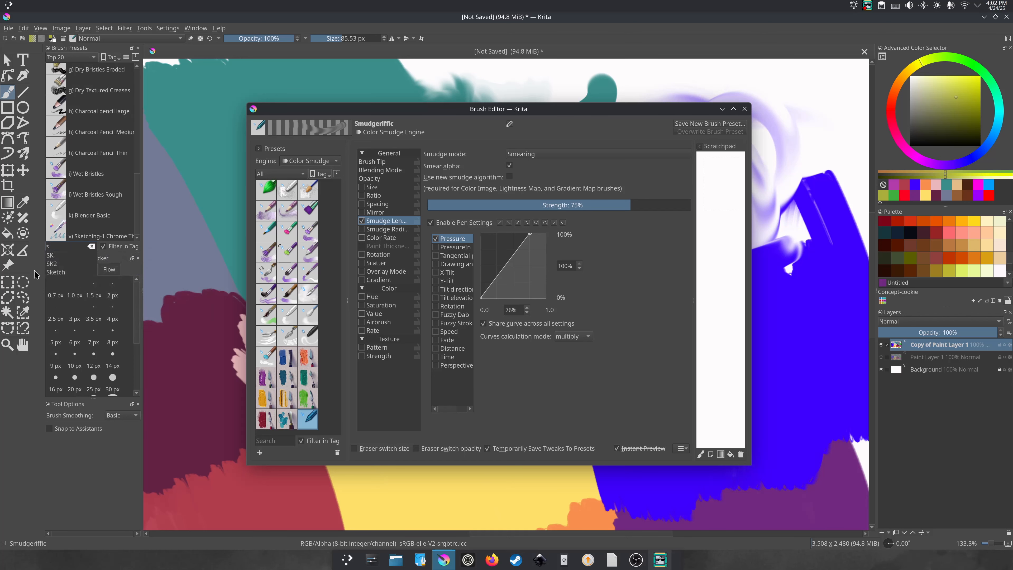
text(m)
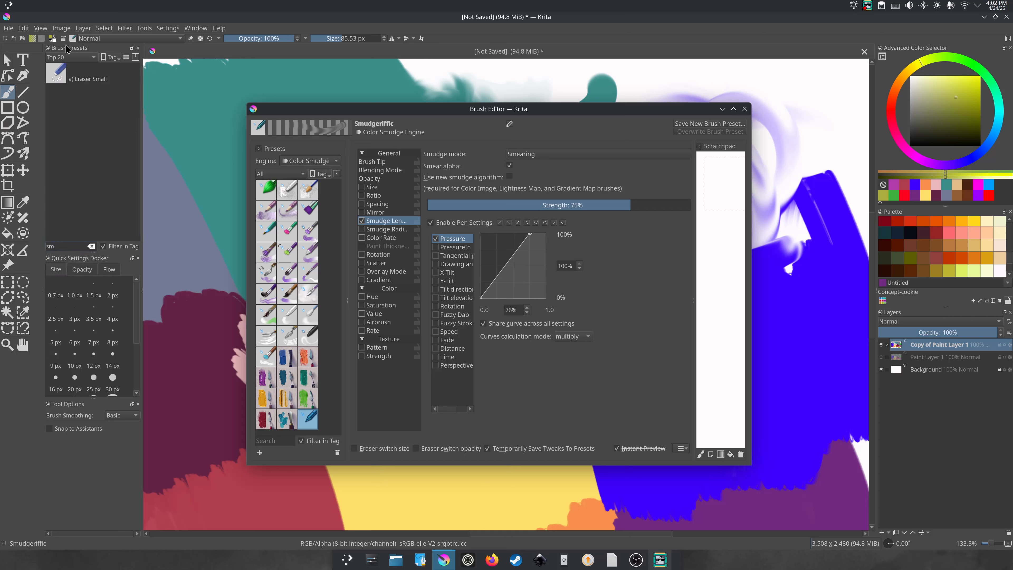
click(68, 58)
click(51, 15)
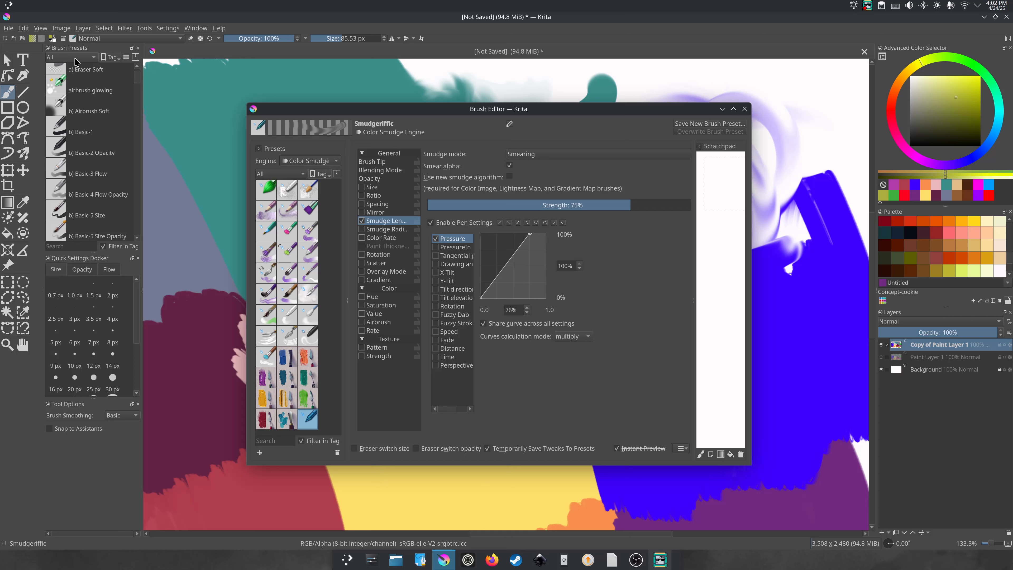
click(53, 246)
text(sm)
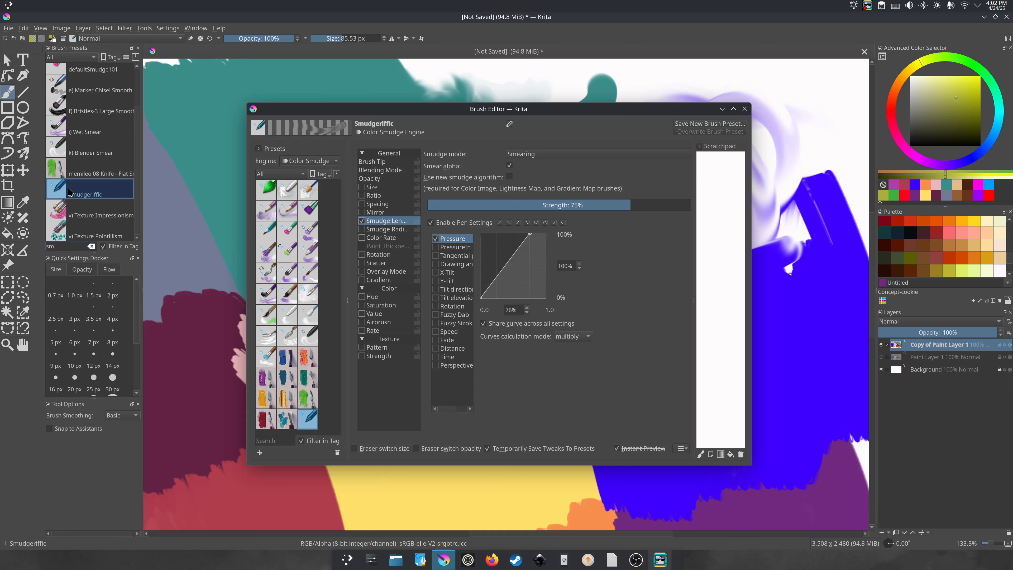
Assign the Smudgeriffic preset to a new tag named Smudgers.
right_click(73, 195)
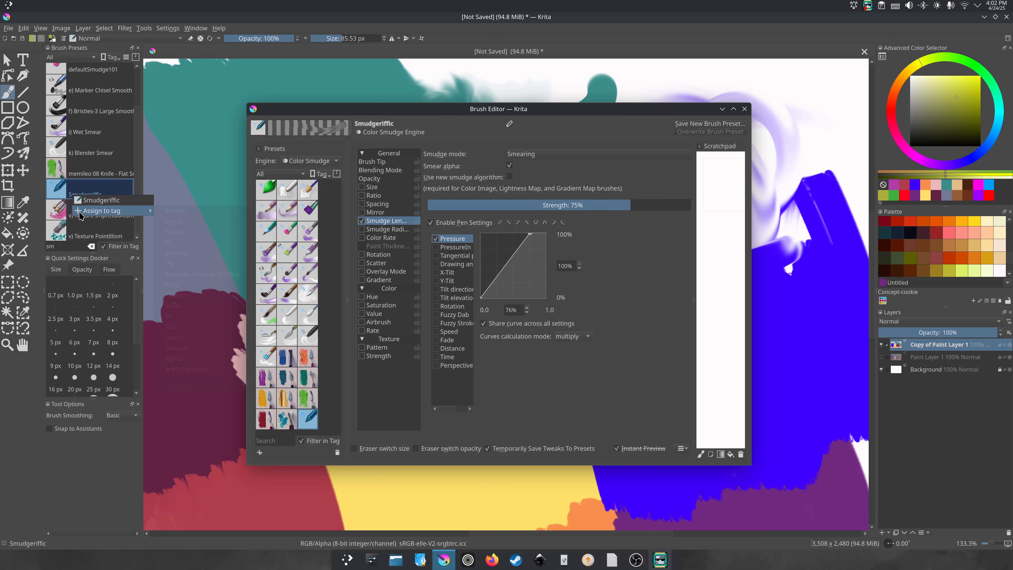
mouse_move(82, 212)
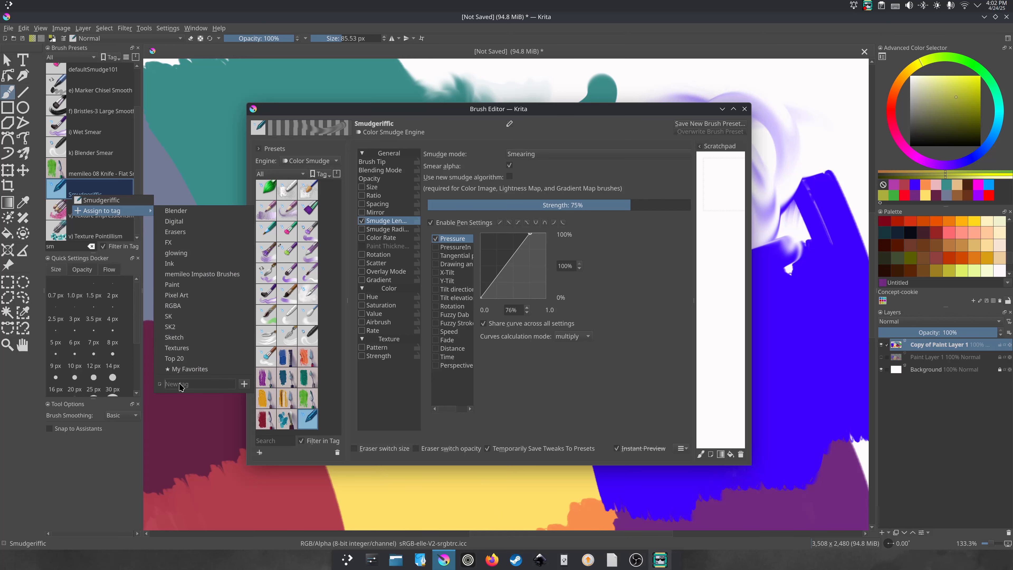
text(Smudgers)
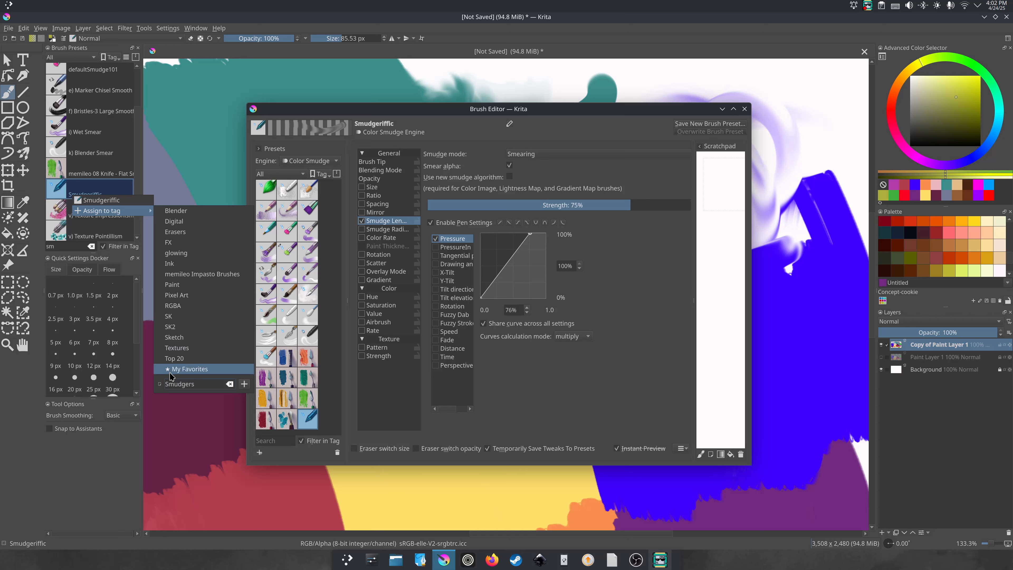
click(246, 385)
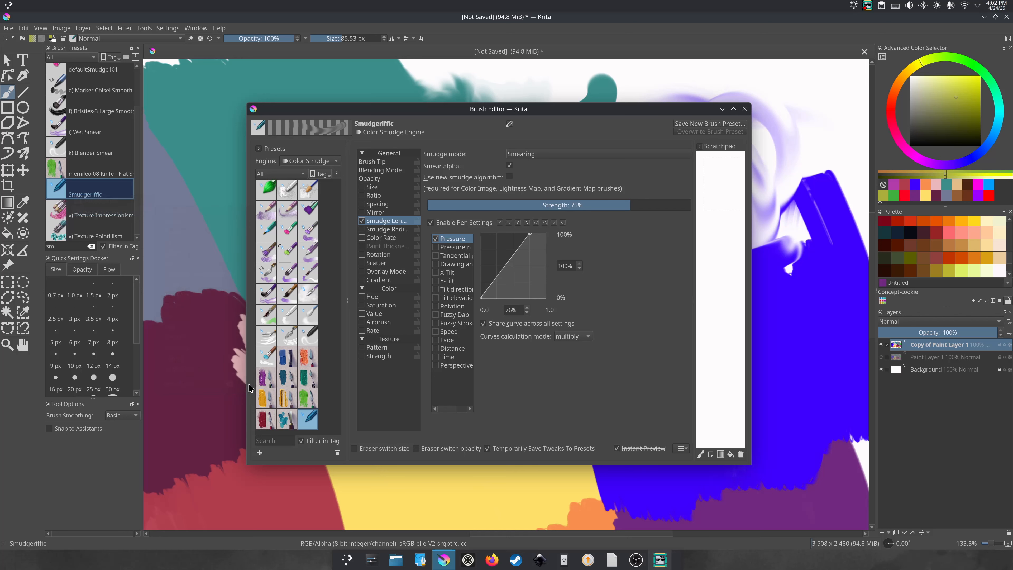
Filter the brush preset list by the Smudgers tag.
click(77, 57)
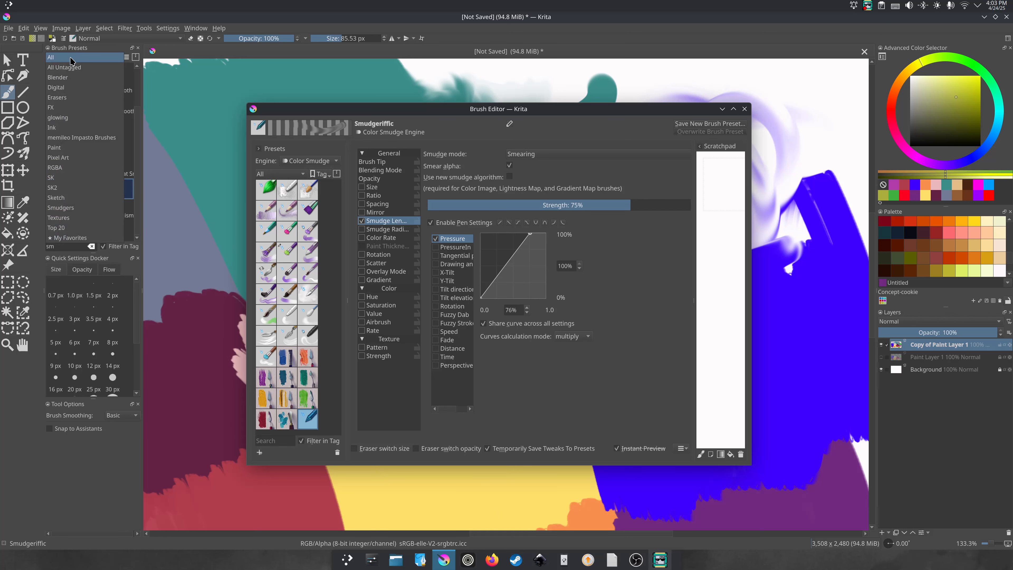
click(61, 208)
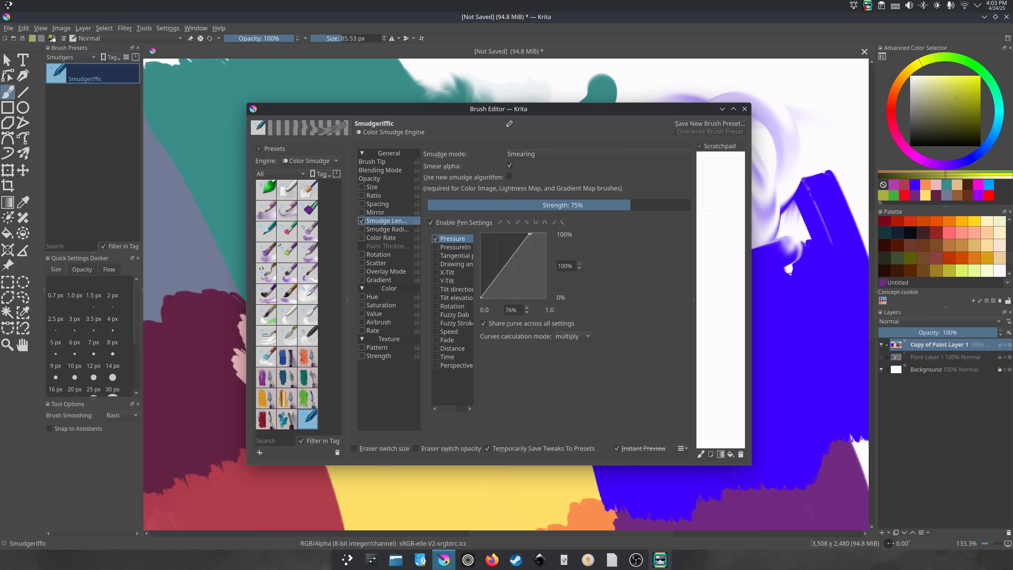
mouse_move(273, 113)
mouse_down()
mouse_move(284, 134)
mouse_move(272, 110)
mouse_up()
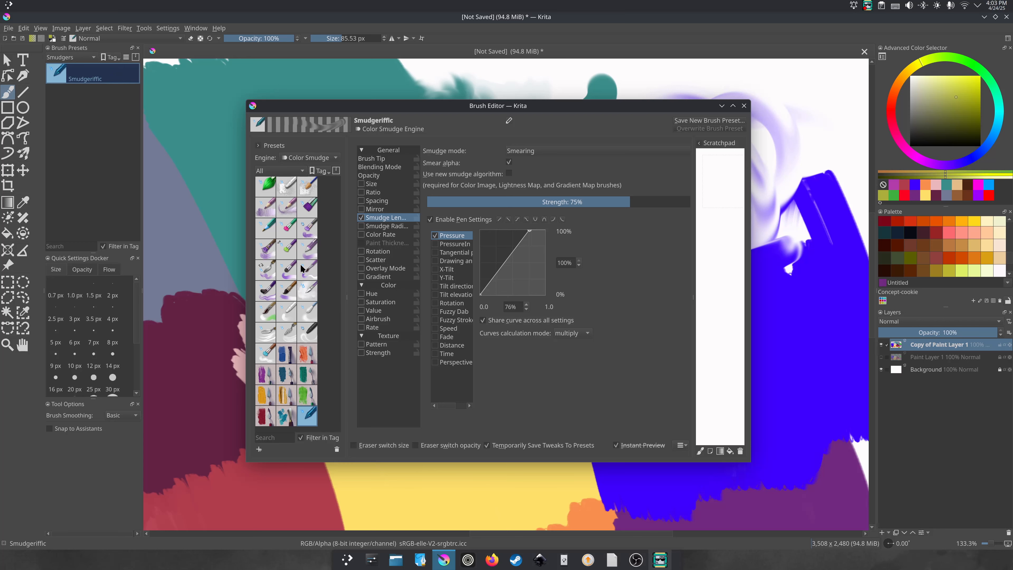
drag(408, 105, 410, 94)
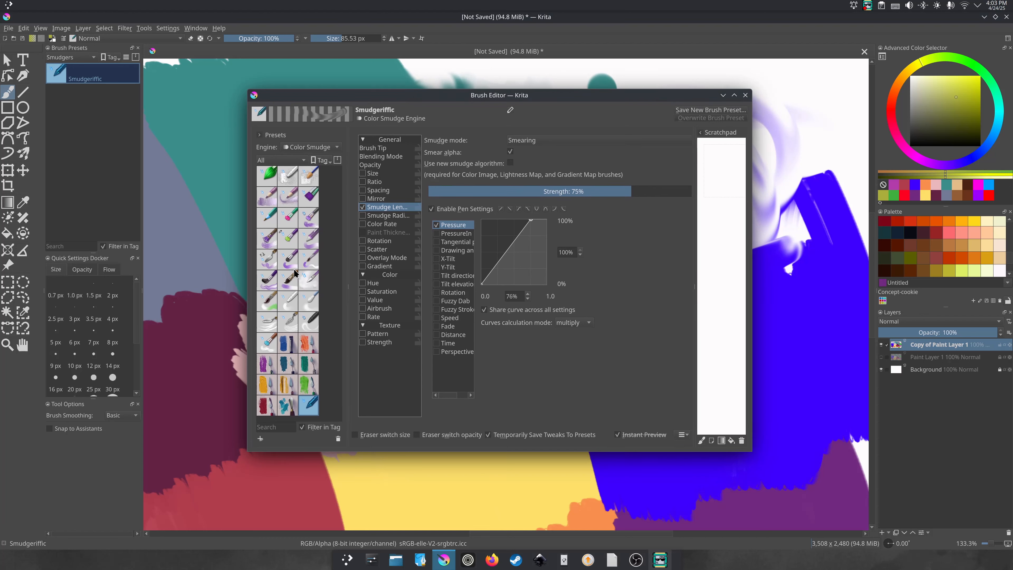
Load the i) Wet Circle preset and paint an olive test zigzag near the teal's upper edge.
click(313, 241)
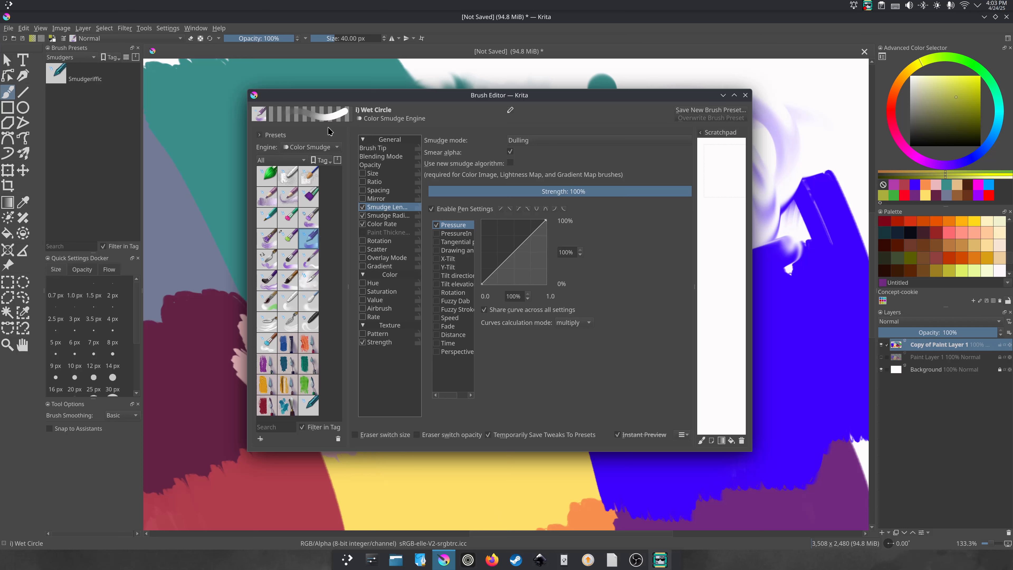
mouse_move(375, 101)
mouse_down()
mouse_move(336, 147)
mouse_move(344, 154)
mouse_up()
mouse_move(468, 101)
mouse_down()
mouse_move(548, 67)
mouse_move(487, 99)
mouse_move(564, 102)
mouse_up()
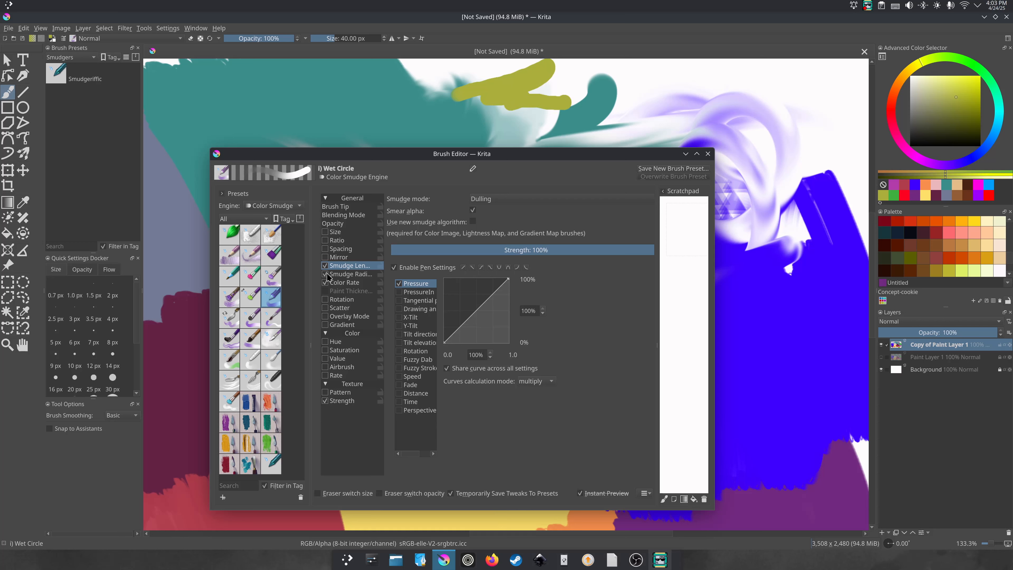
Disable the brush's Color Rate and smudge a stroke across the olive zigzag.
click(325, 284)
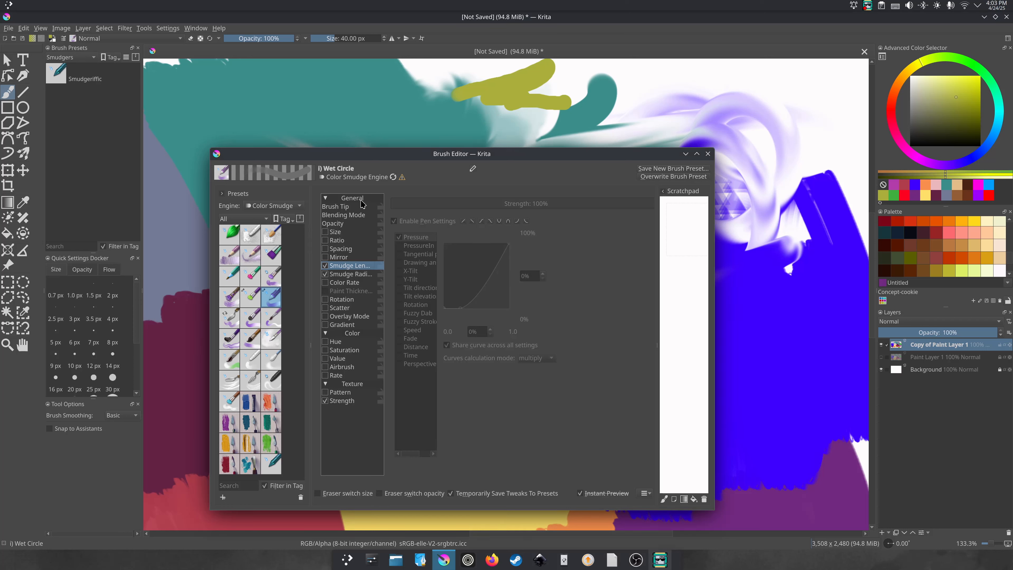
mouse_move(493, 128)
mouse_down()
mouse_move(578, 94)
mouse_move(634, 95)
mouse_up()
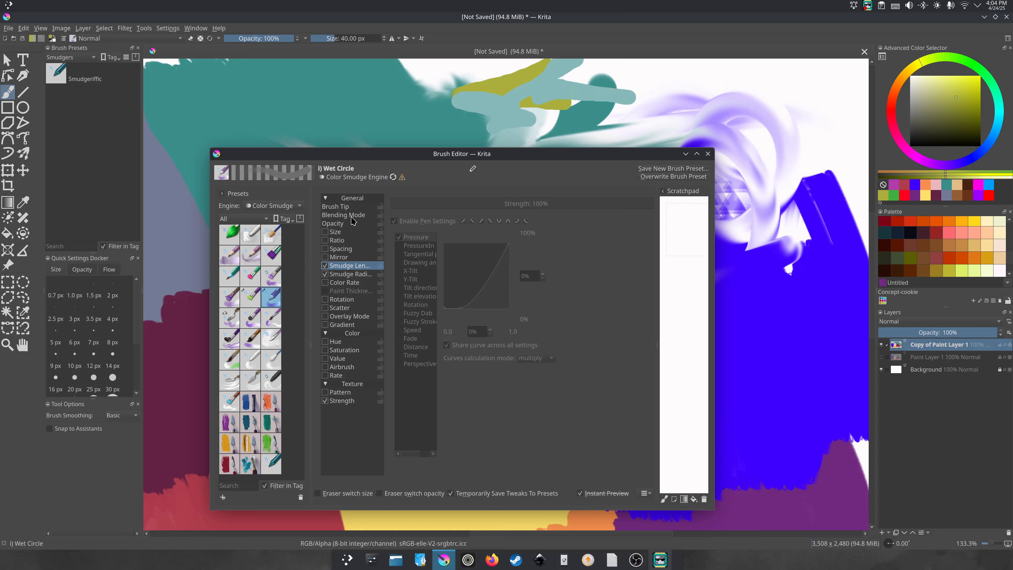
Change the brush tip to the predefined leaves tip.
click(345, 208)
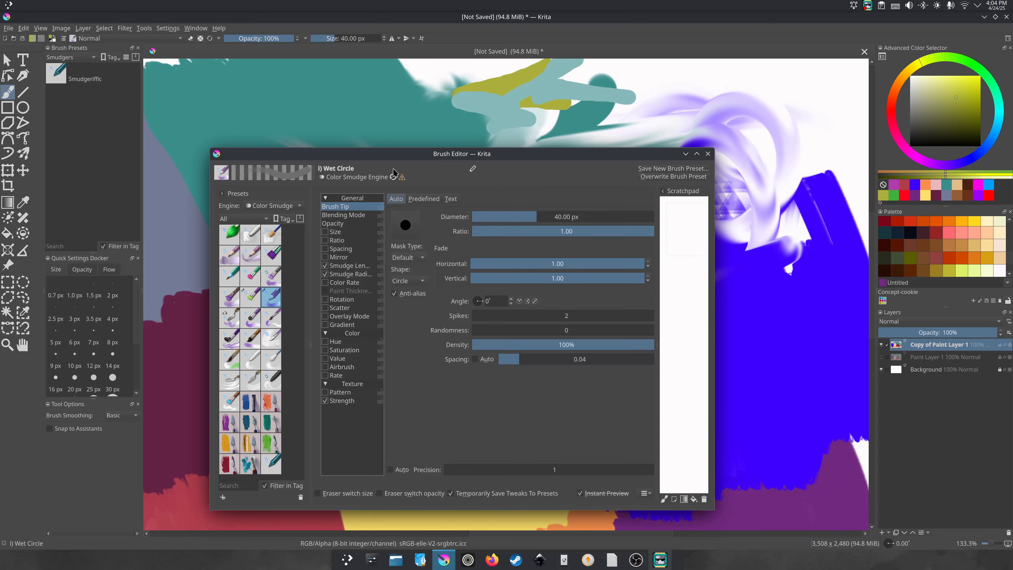
drag(398, 154, 399, 115)
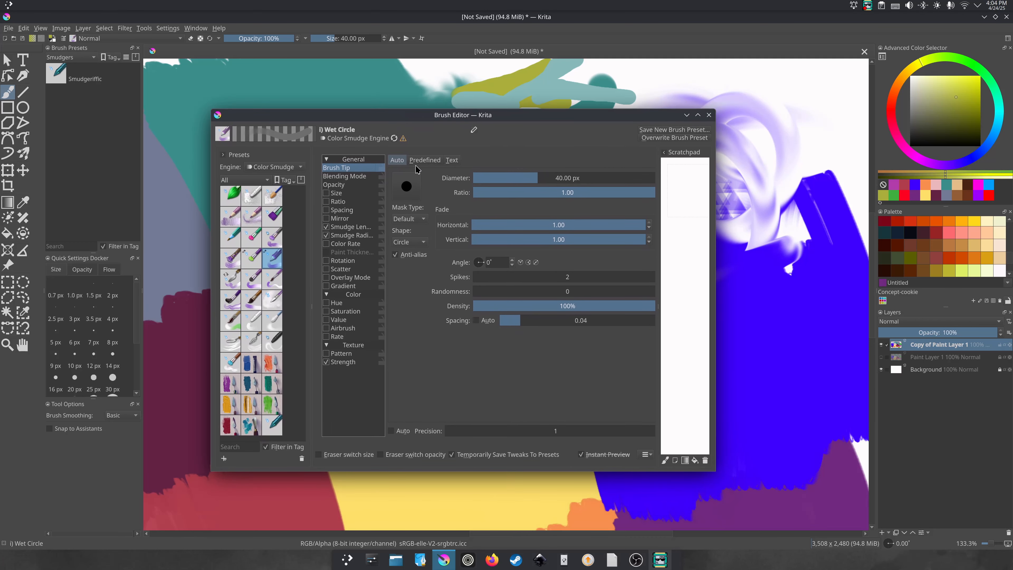
click(424, 171)
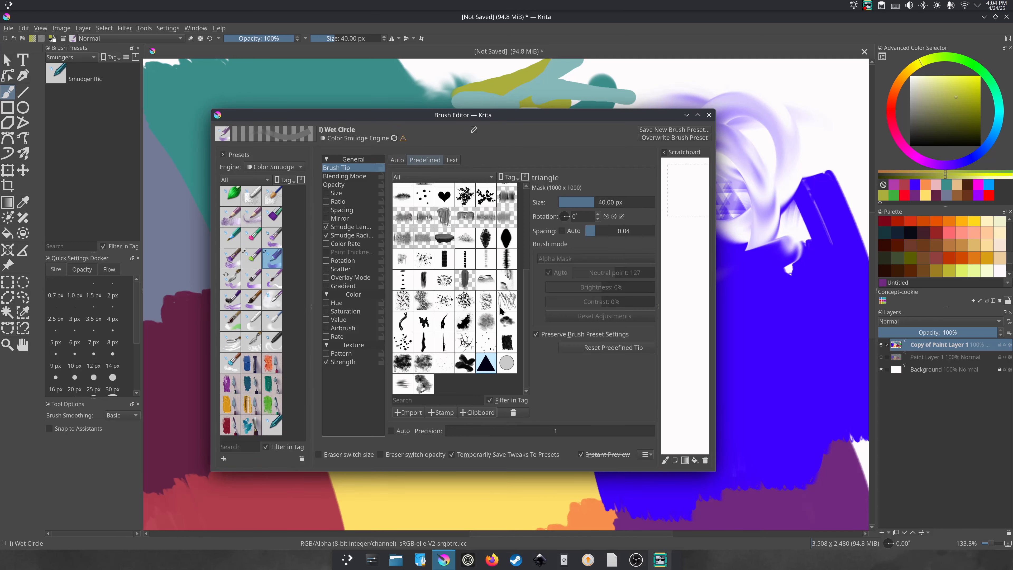
drag(527, 302, 515, 252)
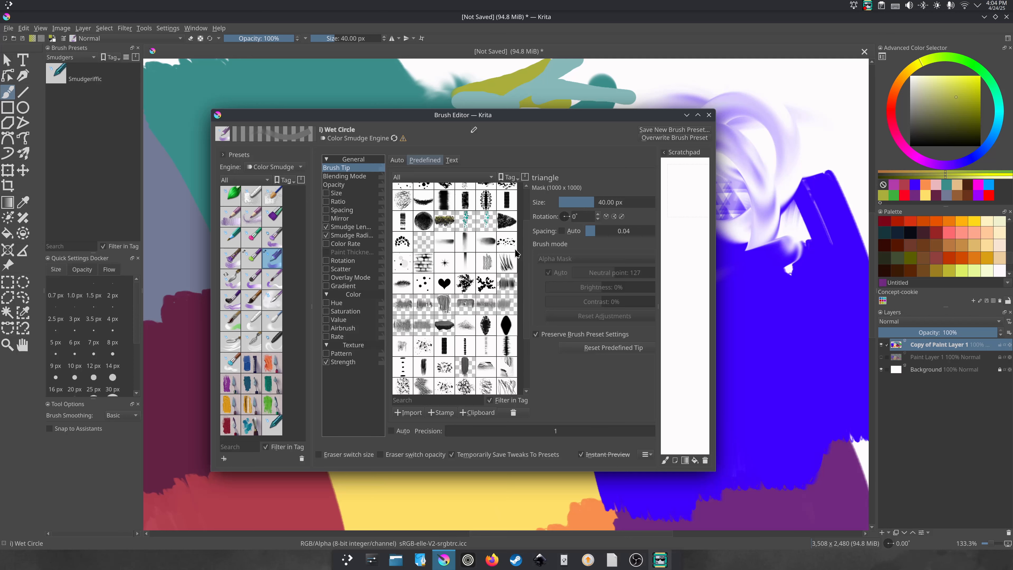
click(465, 285)
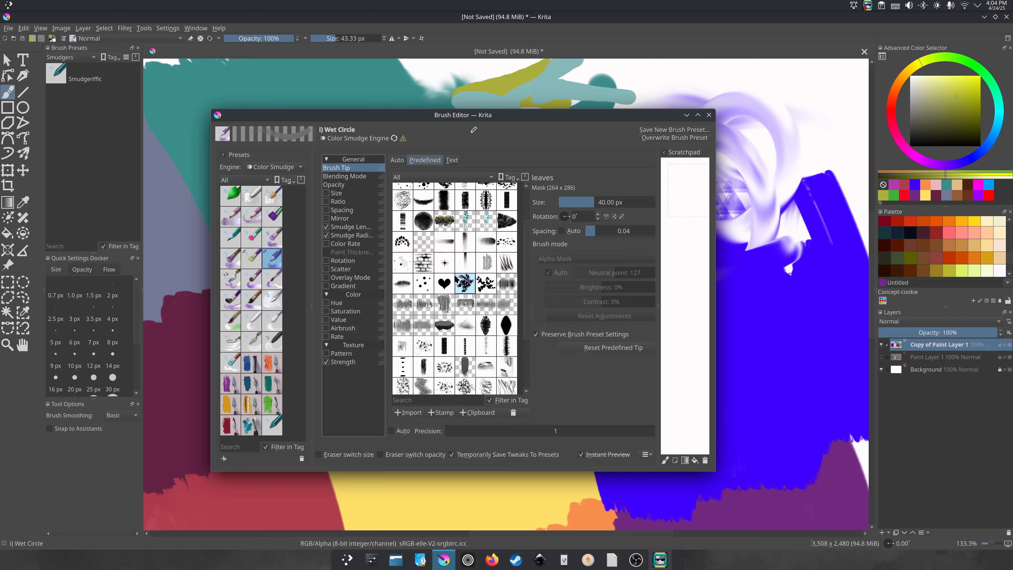
Set the smudge mode to Smearing and move the upper point of the smudge length's pressure curve to 75% input.
click(345, 228)
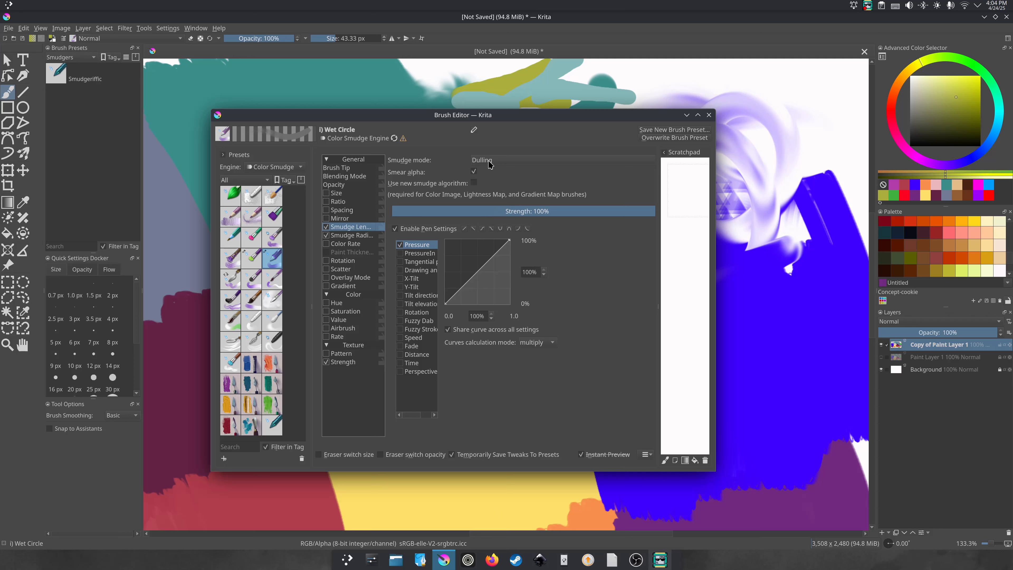
click(500, 165)
click(486, 151)
drag(513, 119, 504, 161)
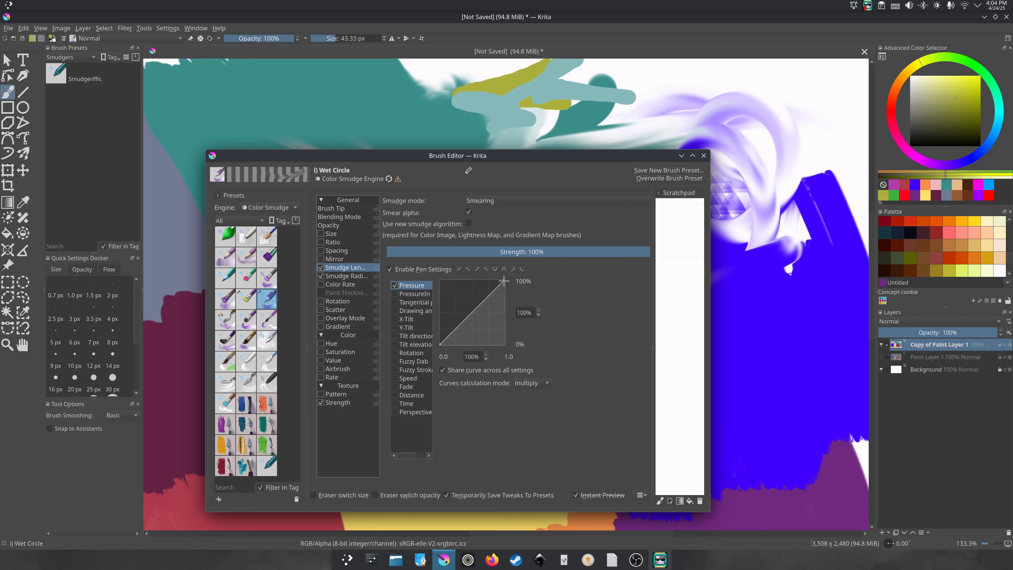
drag(504, 281, 487, 277)
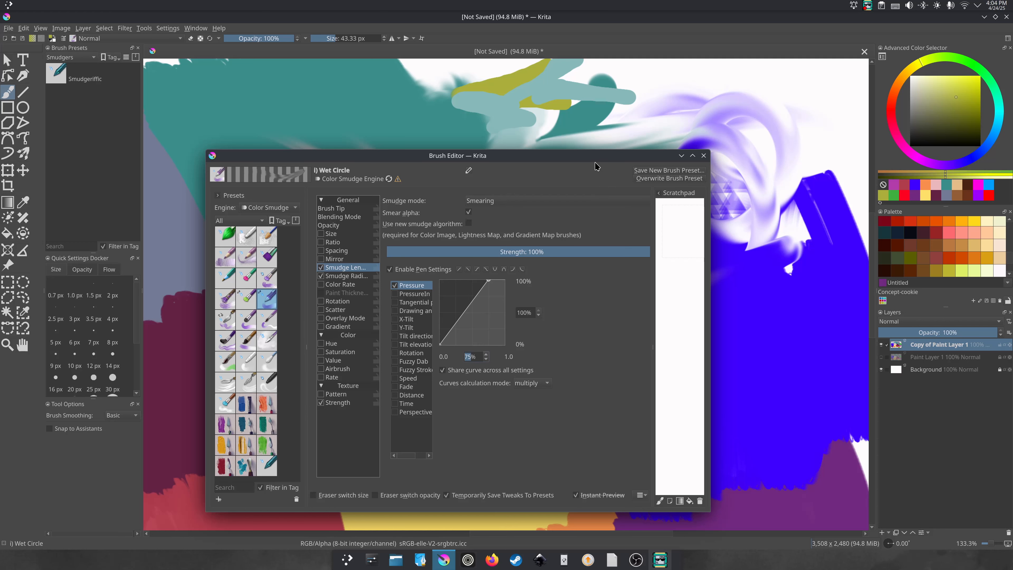
Enlarge the leaves brush to 263 px and smudge the red area's lower edge into the white.
mouse_move(595, 157)
mouse_down()
mouse_move(594, 170)
mouse_move(606, 163)
mouse_move(616, 183)
mouse_move(586, 349)
mouse_move(587, 340)
mouse_up()
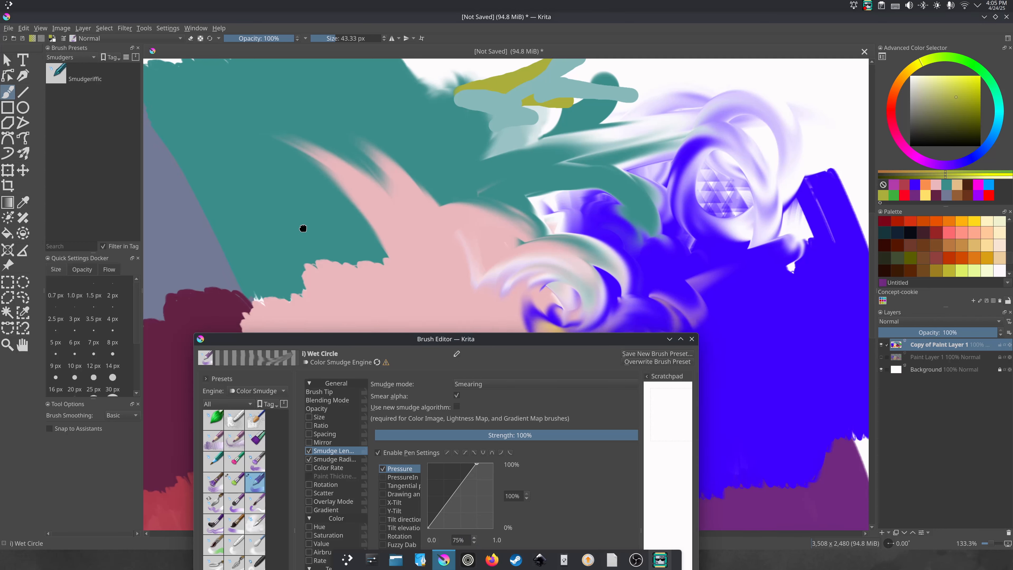
drag(298, 231, 477, 92)
drag(174, 293, 450, 118)
drag(402, 339, 210, 331)
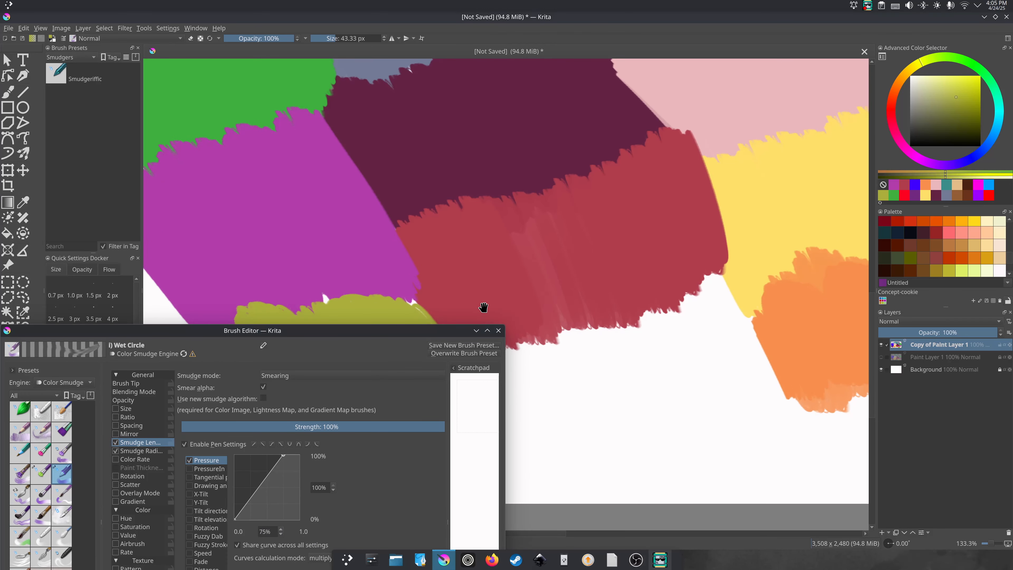
key(b)
key(bracketright)
key(bracketright)
key(bracketright)
key(bracketright)
key(bracketright)
key(bracketright)
mouse_move(606, 320)
mouse_down()
mouse_move(627, 358)
mouse_move(597, 309)
mouse_move(622, 398)
mouse_move(631, 335)
mouse_move(591, 322)
mouse_move(594, 339)
mouse_move(623, 337)
mouse_move(611, 329)
mouse_move(600, 278)
mouse_move(616, 266)
mouse_move(641, 349)
mouse_move(647, 296)
mouse_move(585, 345)
mouse_move(633, 375)
mouse_move(574, 415)
mouse_up()
key(bracketright)
key(bracketright)
key(bracketright)
key(bracketright)
key(bracketright)
key(bracketright)
key(bracketright)
key(bracketright)
key(bracketright)
Set the brush tip spacing to 0.02 and smudge over the swirl between the red and the white again.
mouse_move(352, 335)
mouse_down()
mouse_move(416, 262)
mouse_move(447, 156)
mouse_move(353, 171)
mouse_move(430, 164)
mouse_move(365, 144)
mouse_move(476, 149)
mouse_move(451, 144)
mouse_up()
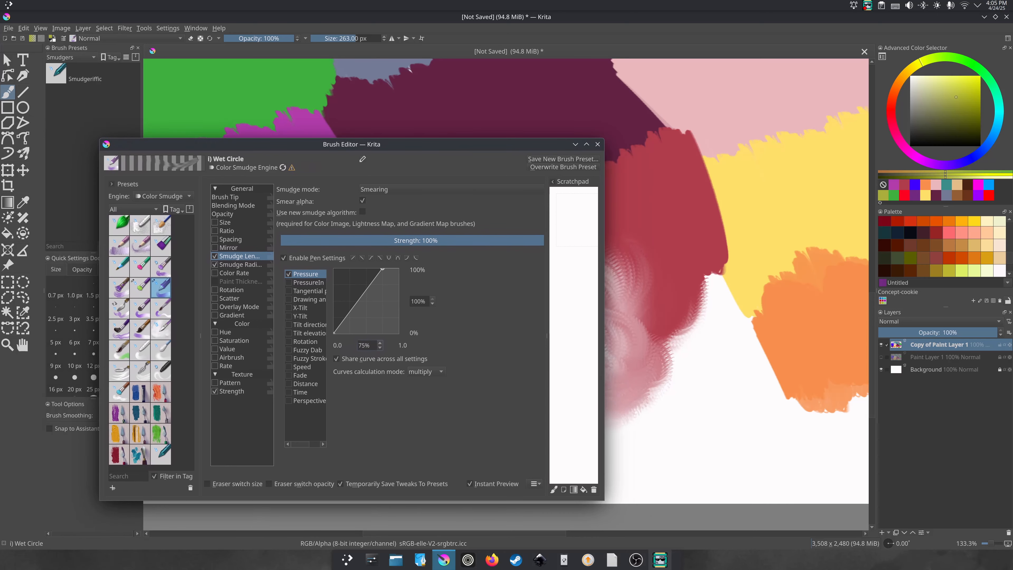
click(221, 197)
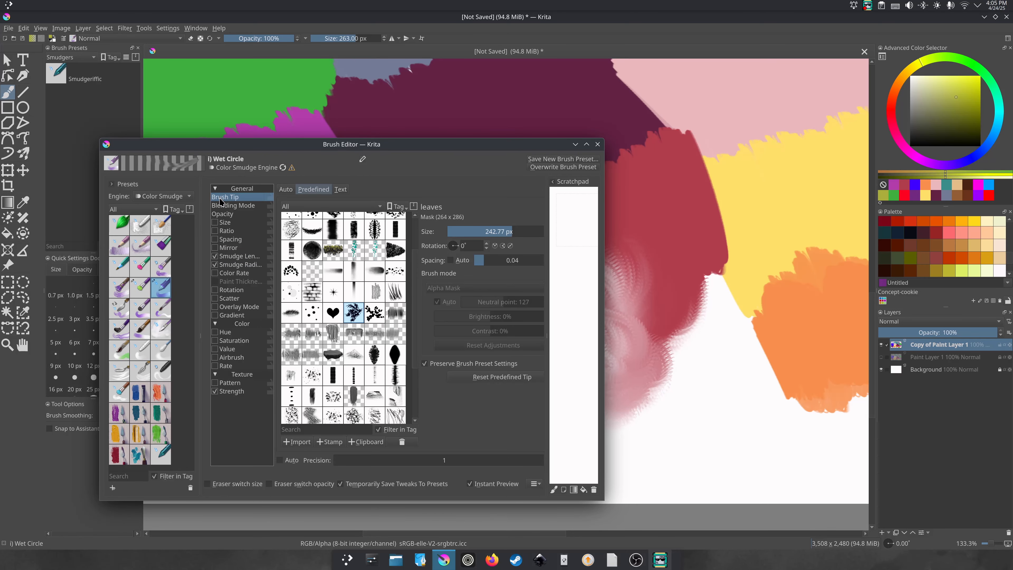
drag(479, 257, 465, 258)
drag(454, 144, 387, 183)
mouse_move(649, 310)
mouse_down()
mouse_move(639, 359)
mouse_move(665, 400)
mouse_move(640, 413)
mouse_move(654, 431)
mouse_move(631, 350)
mouse_move(620, 414)
mouse_up()
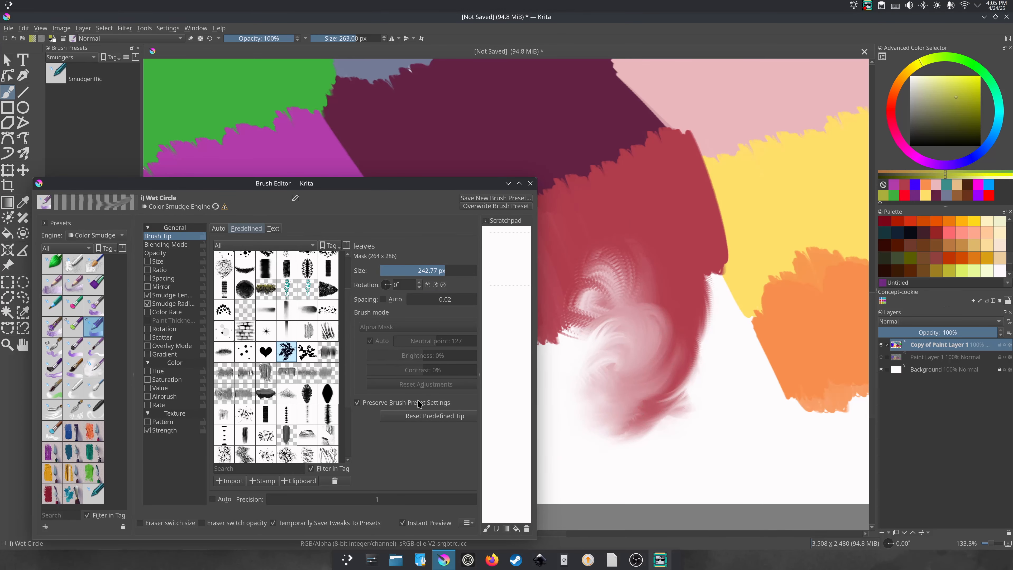
mouse_move(602, 291)
mouse_down()
mouse_move(581, 336)
mouse_move(604, 360)
mouse_move(576, 407)
mouse_up()
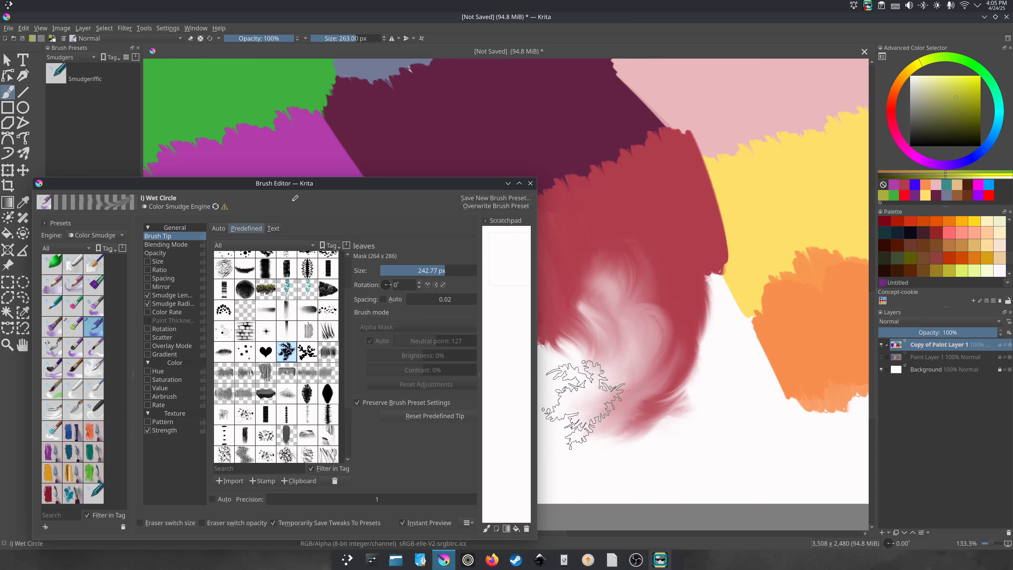
Enable rotation and scatter for the leaves brush and smudge across the purple, red, orange and white areas.
drag(345, 185, 408, 109)
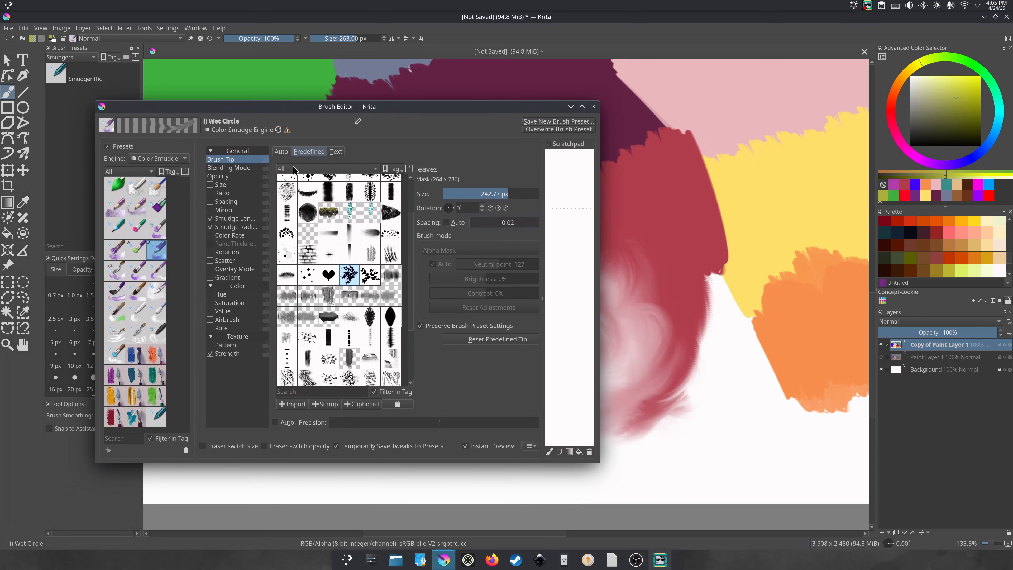
click(211, 253)
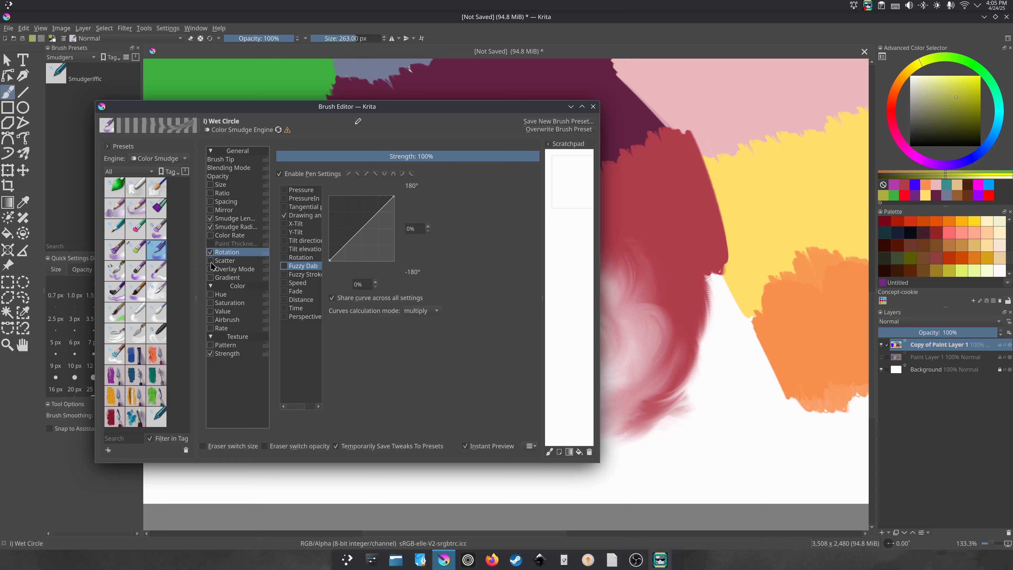
click(210, 261)
mouse_move(403, 107)
mouse_down()
mouse_move(343, 182)
mouse_move(231, 226)
mouse_move(227, 215)
mouse_up()
mouse_move(515, 323)
mouse_down()
mouse_move(502, 361)
mouse_move(531, 387)
mouse_move(577, 400)
mouse_move(611, 297)
mouse_move(636, 298)
mouse_move(659, 413)
mouse_move(607, 431)
mouse_move(630, 320)
mouse_move(643, 283)
mouse_move(708, 274)
mouse_move(659, 304)
mouse_move(627, 298)
mouse_move(713, 184)
mouse_move(707, 209)
mouse_move(615, 278)
mouse_move(580, 264)
mouse_move(636, 150)
mouse_move(640, 246)
mouse_move(602, 319)
mouse_up()
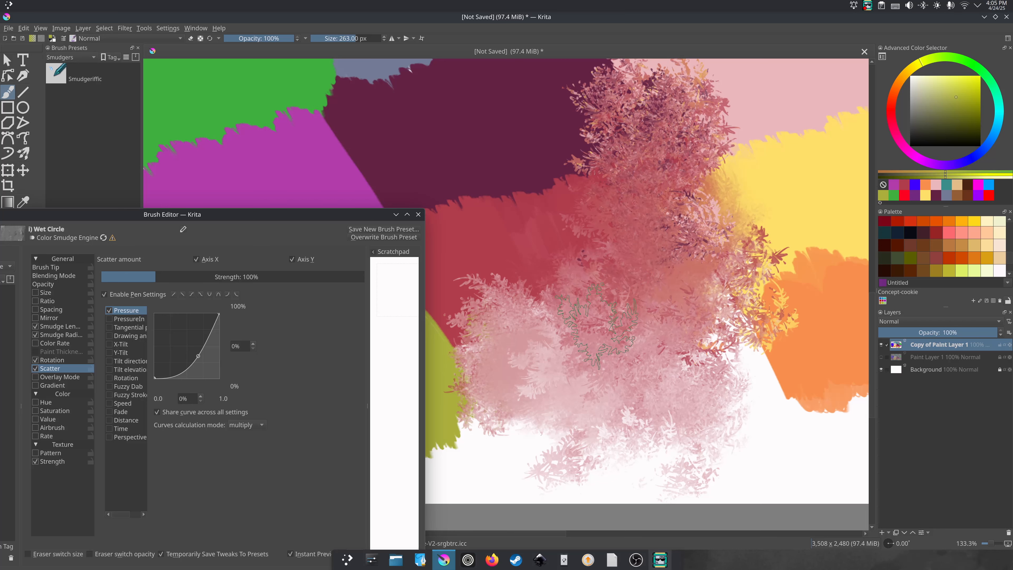
Disable the brush's rotation and scatter options.
drag(172, 214, 228, 128)
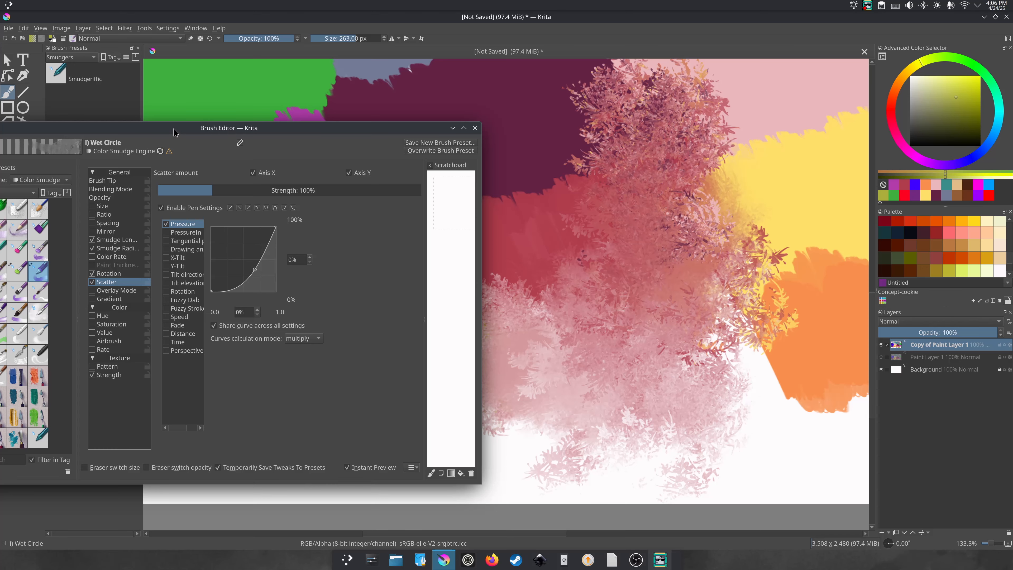
drag(171, 130, 261, 118)
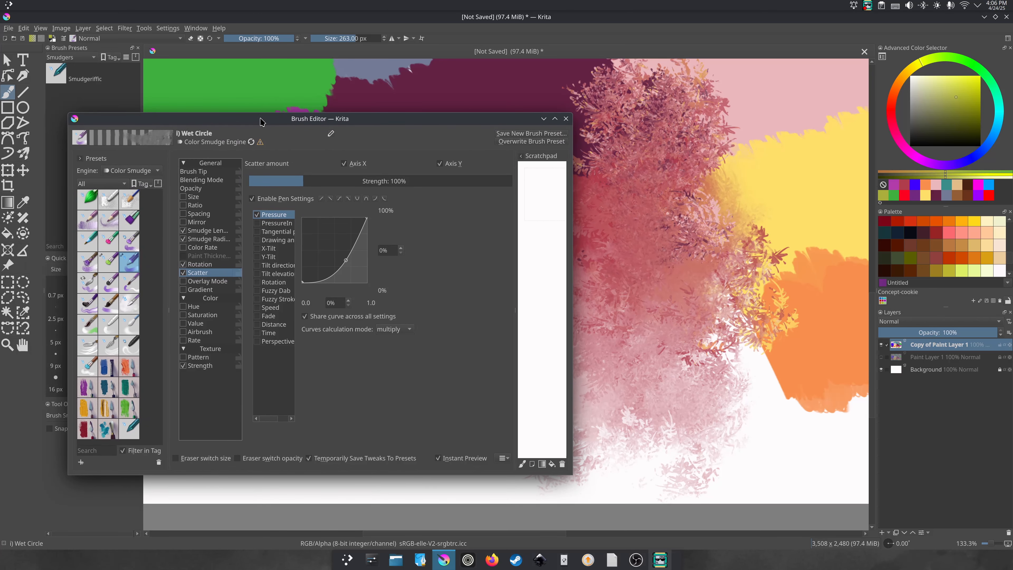
click(197, 233)
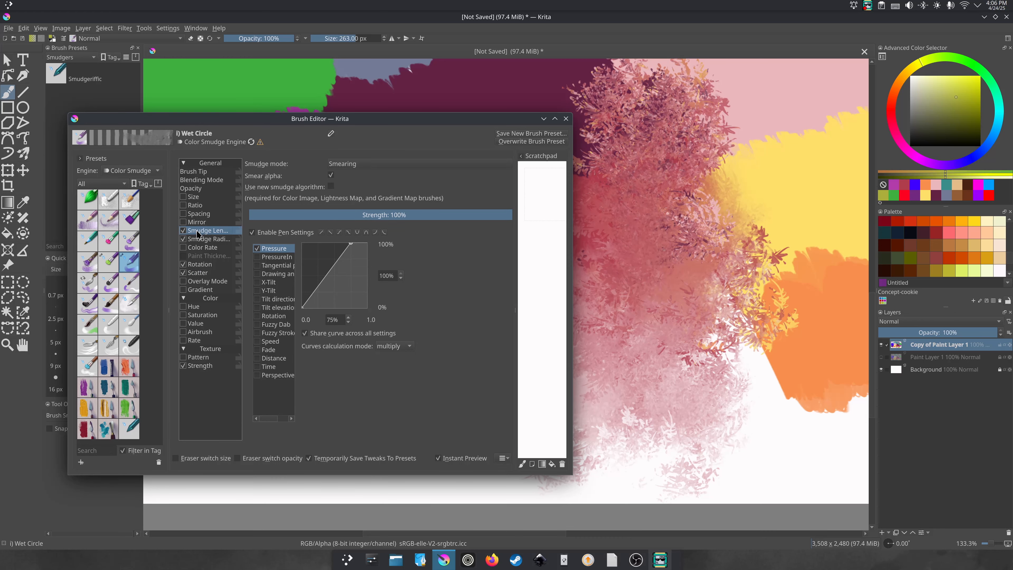
click(183, 264)
click(183, 272)
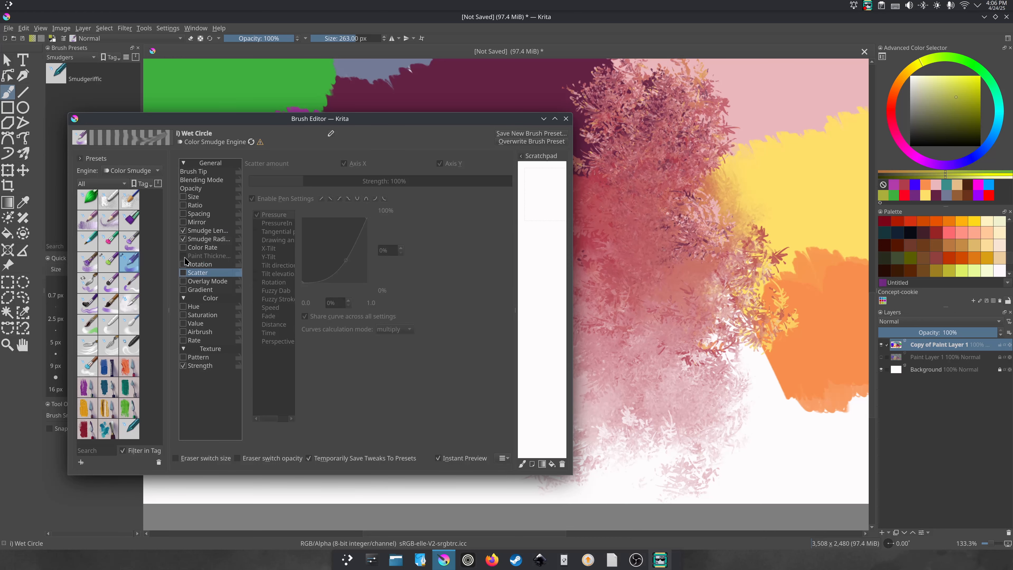
Enable the Rotation and Fuzzy Dab sensors for smudge length and smudge the orange area's lower edge into the white.
click(200, 231)
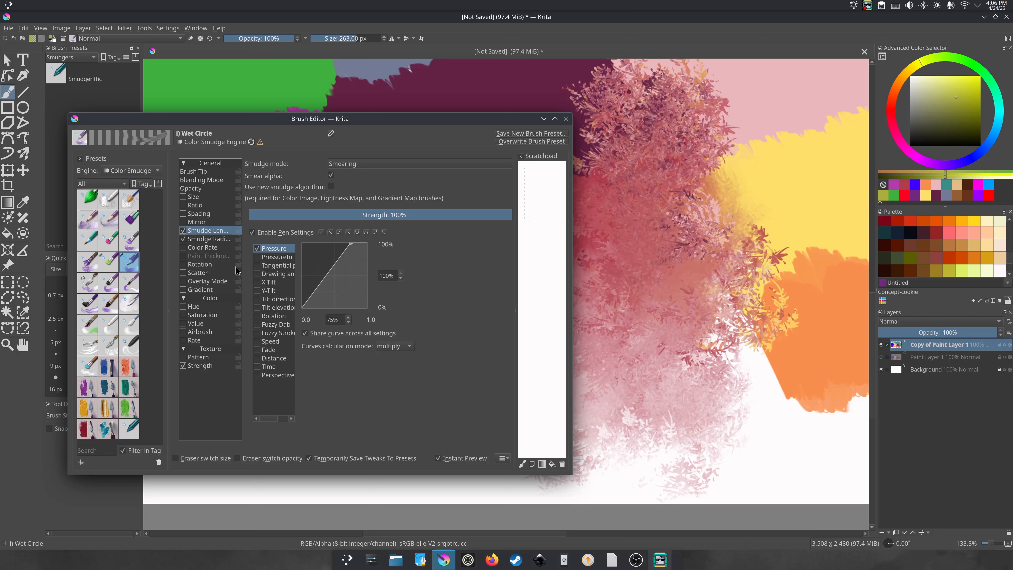
click(256, 316)
click(257, 324)
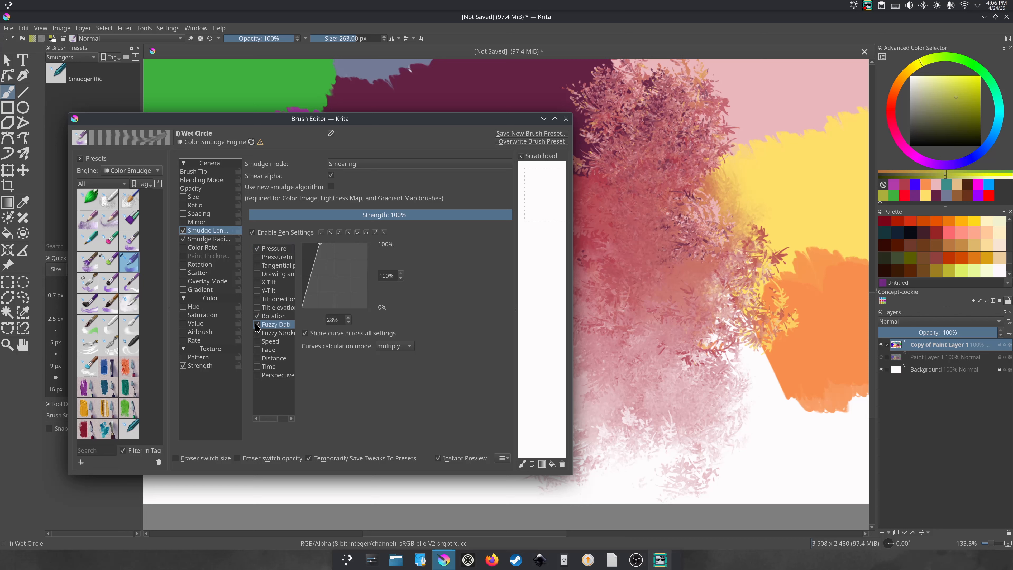
mouse_move(794, 365)
mouse_down()
mouse_move(788, 410)
mouse_move(775, 418)
mouse_move(799, 424)
mouse_move(751, 449)
mouse_move(793, 428)
mouse_move(758, 390)
mouse_move(795, 400)
mouse_move(727, 434)
mouse_move(751, 381)
mouse_move(752, 432)
mouse_move(730, 409)
mouse_move(805, 373)
mouse_move(696, 428)
mouse_move(802, 336)
mouse_move(760, 411)
mouse_move(712, 442)
mouse_move(664, 447)
mouse_move(660, 430)
mouse_move(755, 402)
mouse_move(724, 444)
mouse_move(653, 425)
mouse_move(622, 449)
mouse_up()
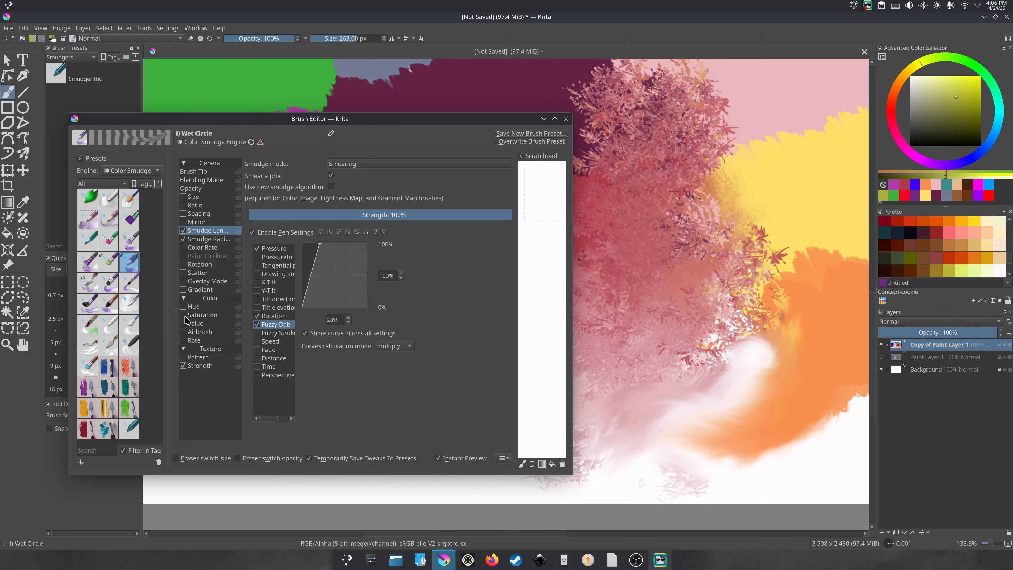
Change the brush tip to Circle Hard Eroded and smudge a swirl between the orange and the white.
click(188, 172)
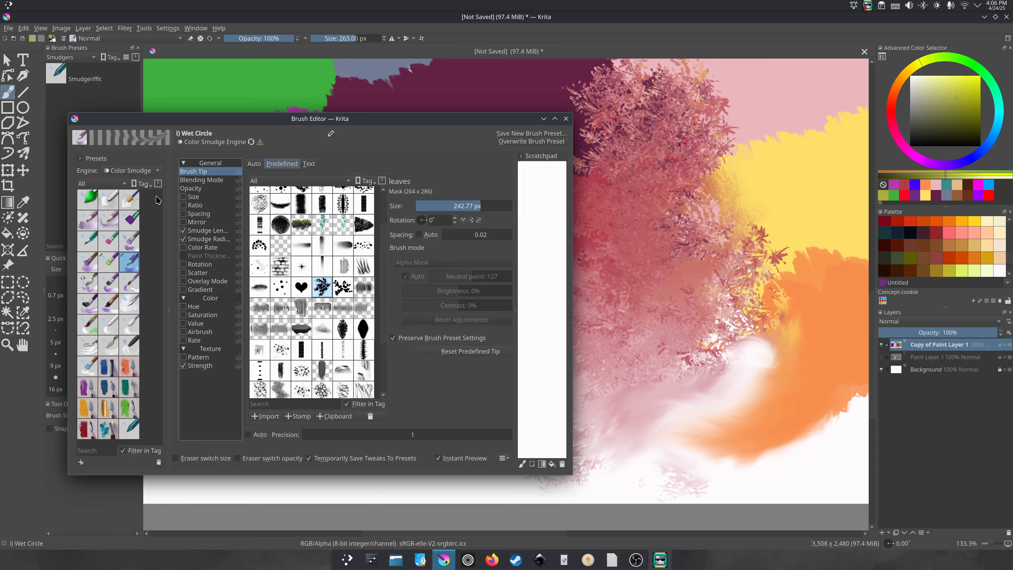
click(281, 228)
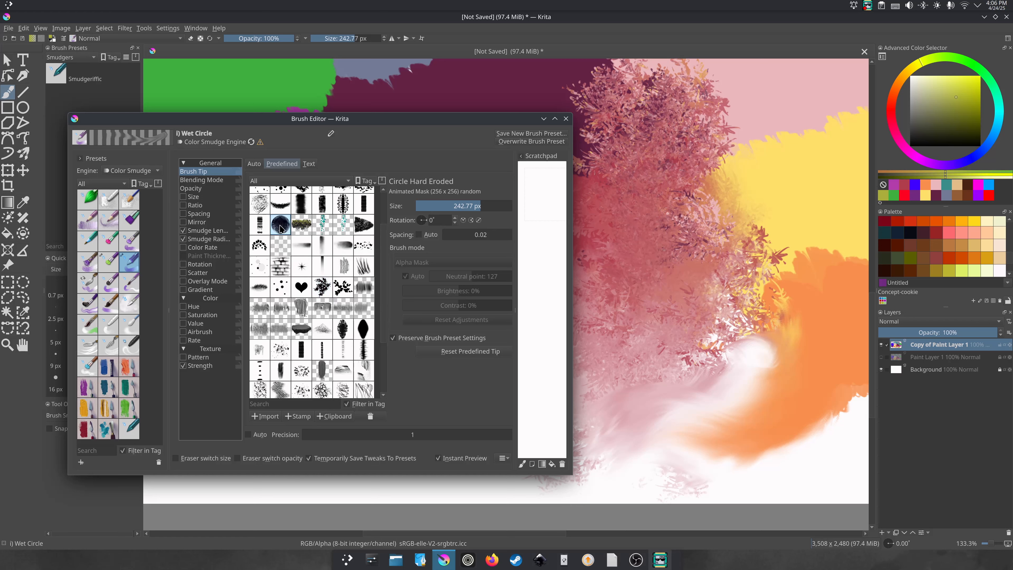
mouse_move(757, 441)
mouse_down()
mouse_move(736, 446)
mouse_move(744, 470)
mouse_move(772, 376)
mouse_move(697, 440)
mouse_move(753, 384)
mouse_move(680, 390)
mouse_move(748, 390)
mouse_move(679, 368)
mouse_move(705, 385)
mouse_move(629, 440)
mouse_move(594, 443)
mouse_up()
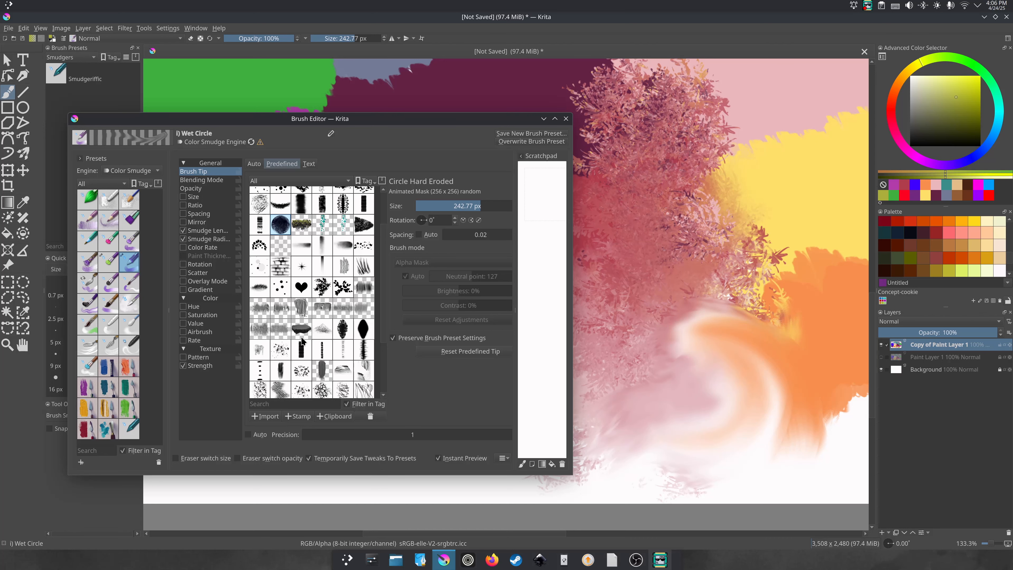
Turn off the smudge length's Fuzzy Dab sensor and smudge a large swirl between the red leaf texture and the yellow.
scroll(381, 316, up, 3)
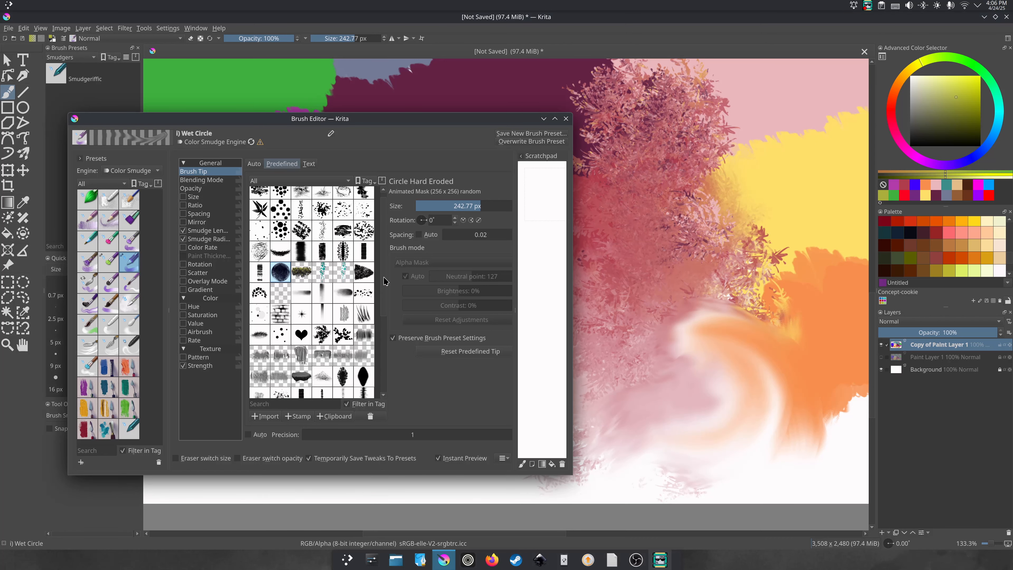
drag(291, 120, 287, 112)
click(192, 223)
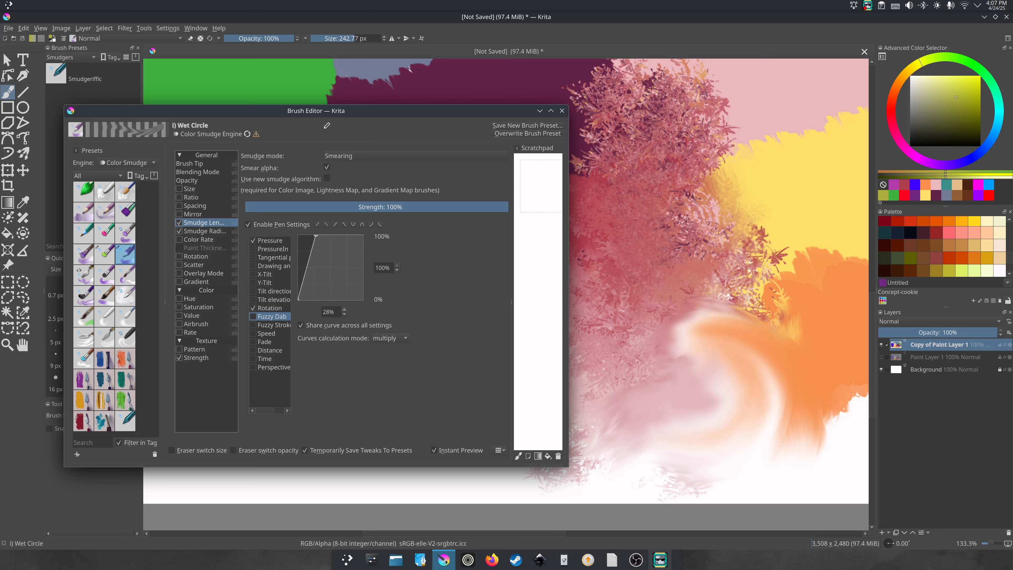
mouse_move(706, 192)
mouse_down()
mouse_move(753, 170)
mouse_move(769, 219)
mouse_move(769, 158)
mouse_move(780, 232)
mouse_move(738, 180)
mouse_move(714, 191)
mouse_move(701, 135)
mouse_move(767, 203)
mouse_move(710, 263)
mouse_up()
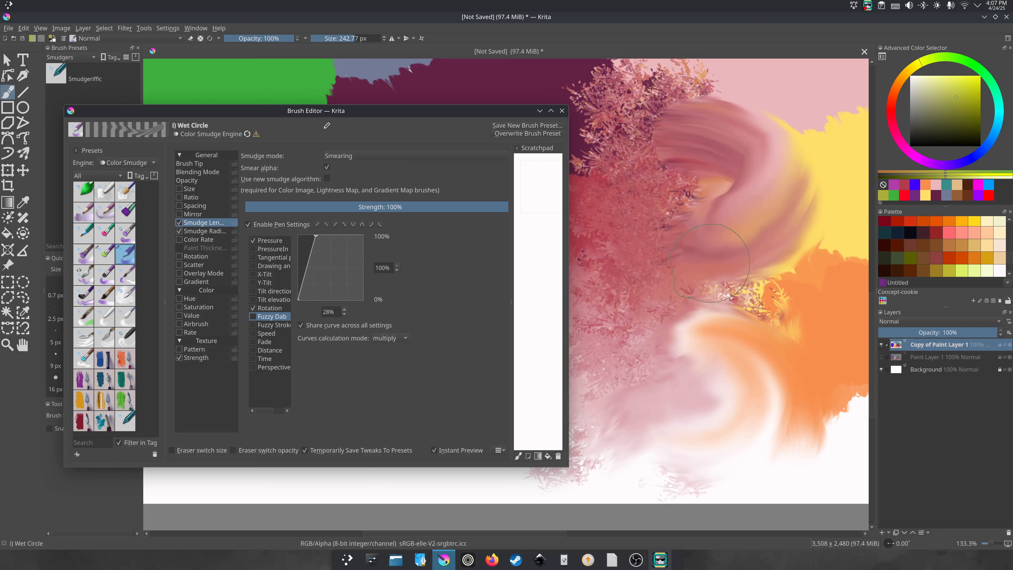
mouse_move(324, 120)
mouse_down()
mouse_move(336, 114)
mouse_move(374, 138)
mouse_move(338, 84)
mouse_move(407, 106)
mouse_move(391, 107)
mouse_move(396, 115)
mouse_up()
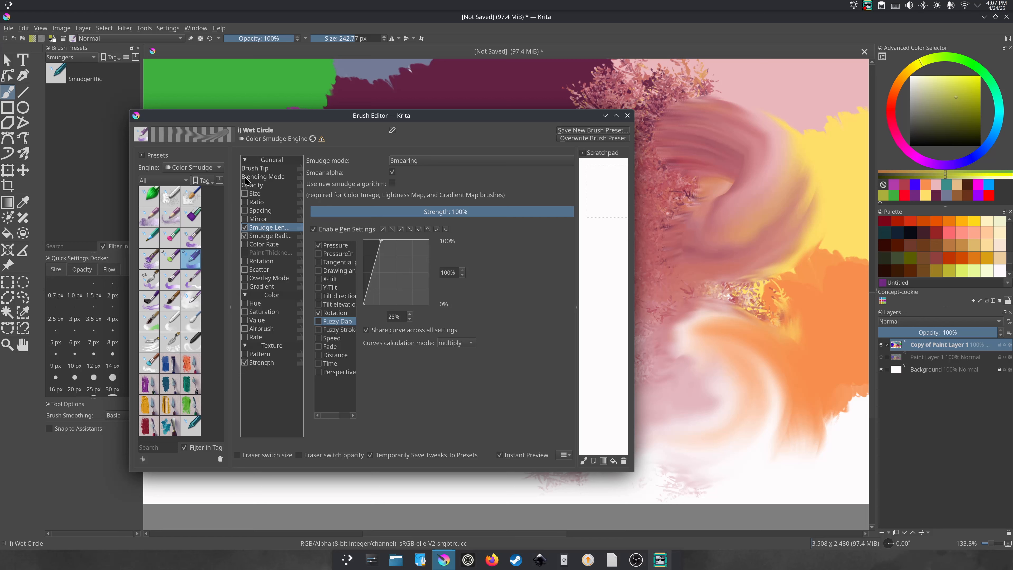
click(249, 169)
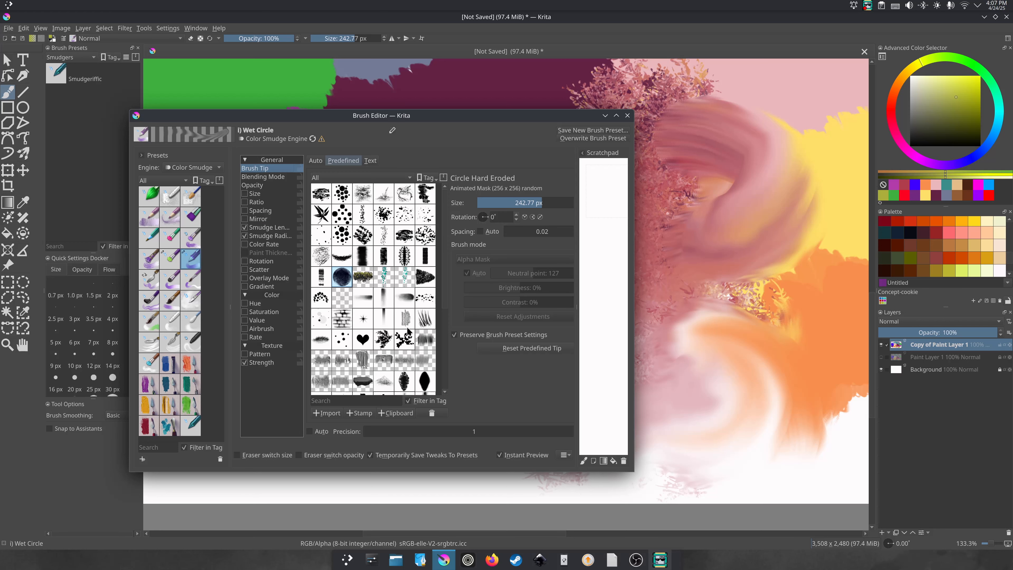
drag(446, 281, 438, 363)
scroll(426, 215, up, 6)
Enable the brush's texture pattern and choose 24-dynamic-screentone-B.png.
click(259, 354)
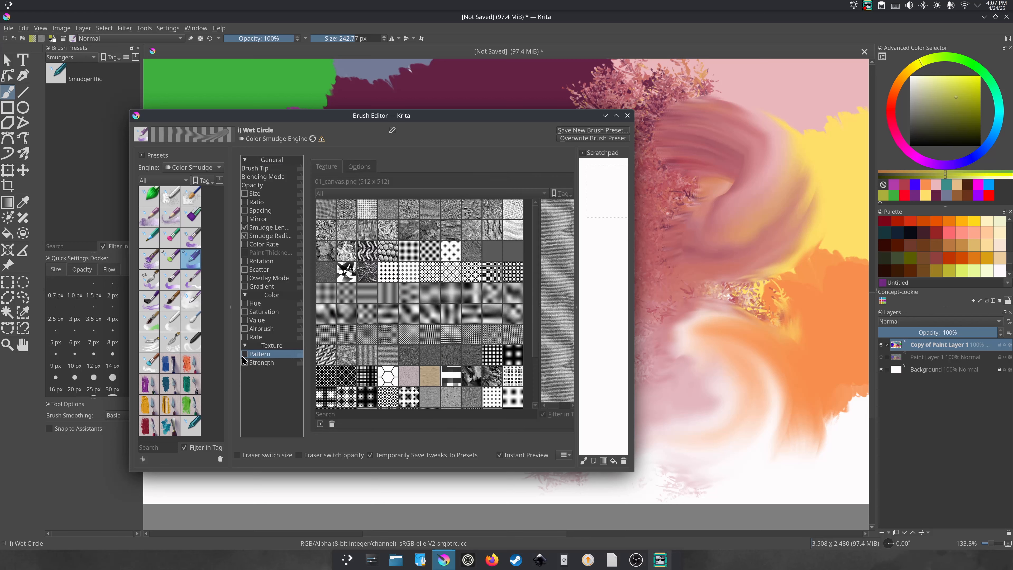
click(245, 355)
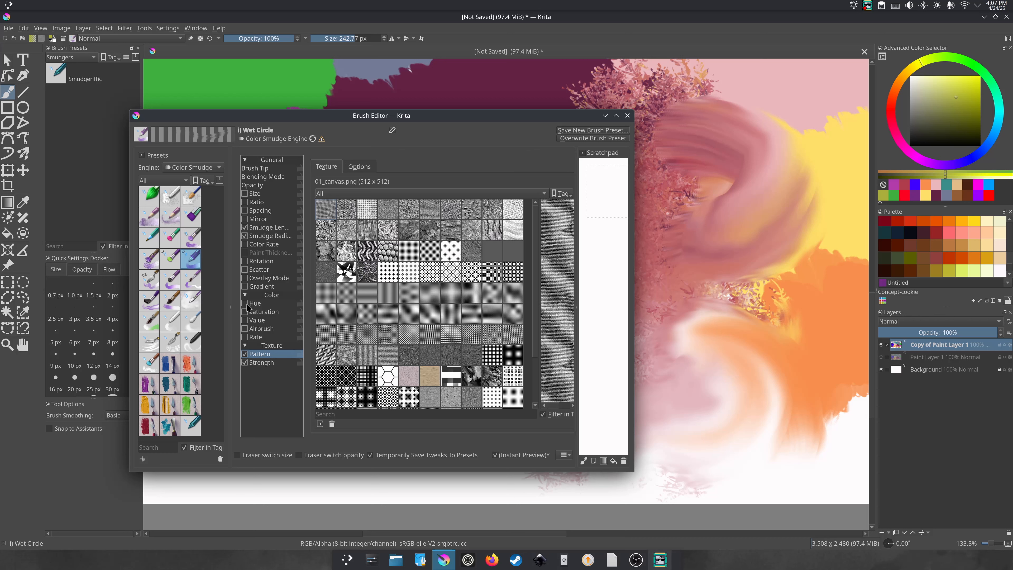
click(245, 354)
click(246, 354)
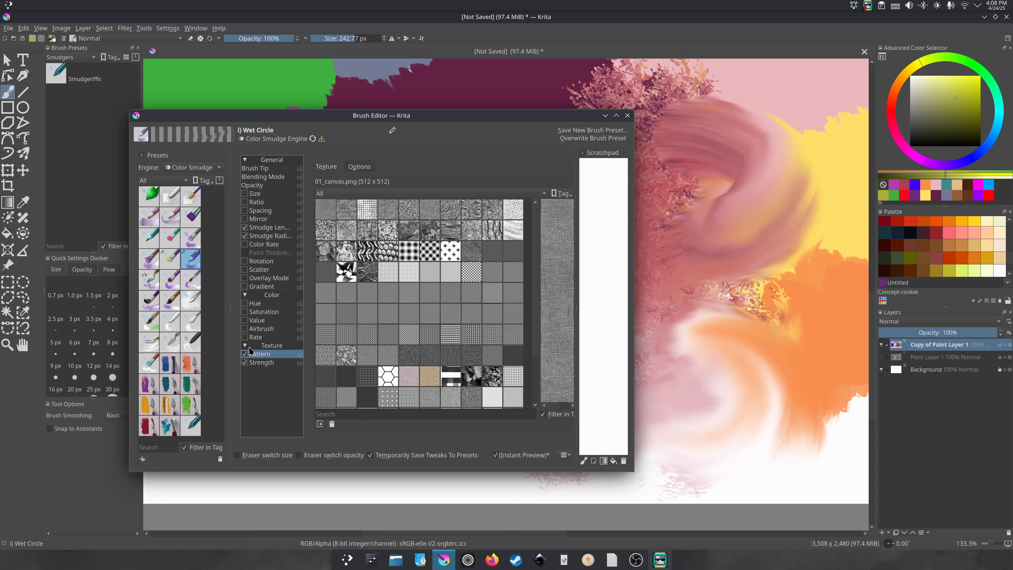
click(429, 251)
scroll(531, 277, down, 2)
scroll(533, 266, up, 2)
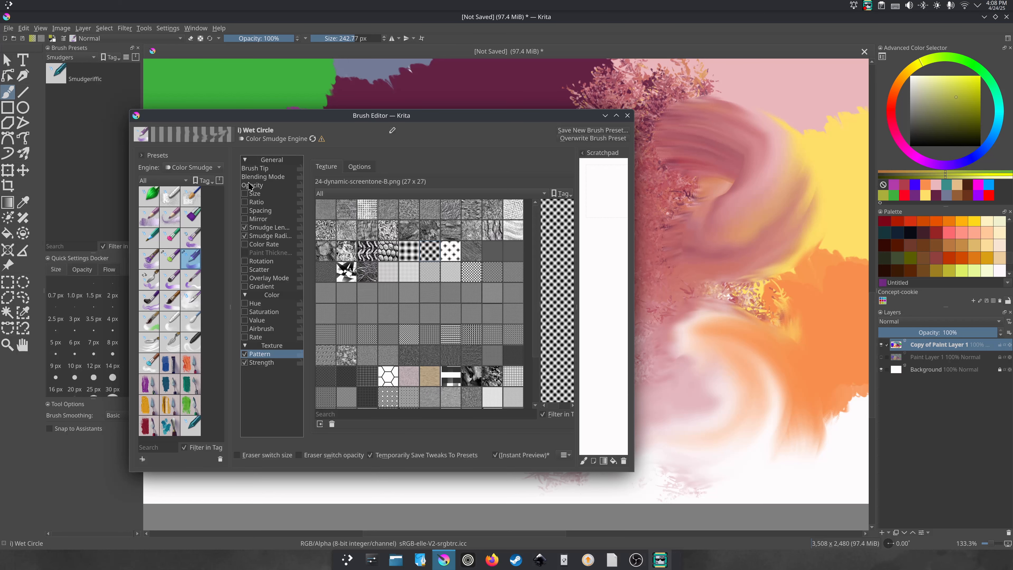
Smudge the green and magenta areas' left edges into the white and blend the border where they meet.
mouse_move(370, 120)
mouse_down()
mouse_move(378, 273)
mouse_move(487, 301)
mouse_move(352, 401)
mouse_move(264, 372)
mouse_up()
drag(241, 248, 452, 242)
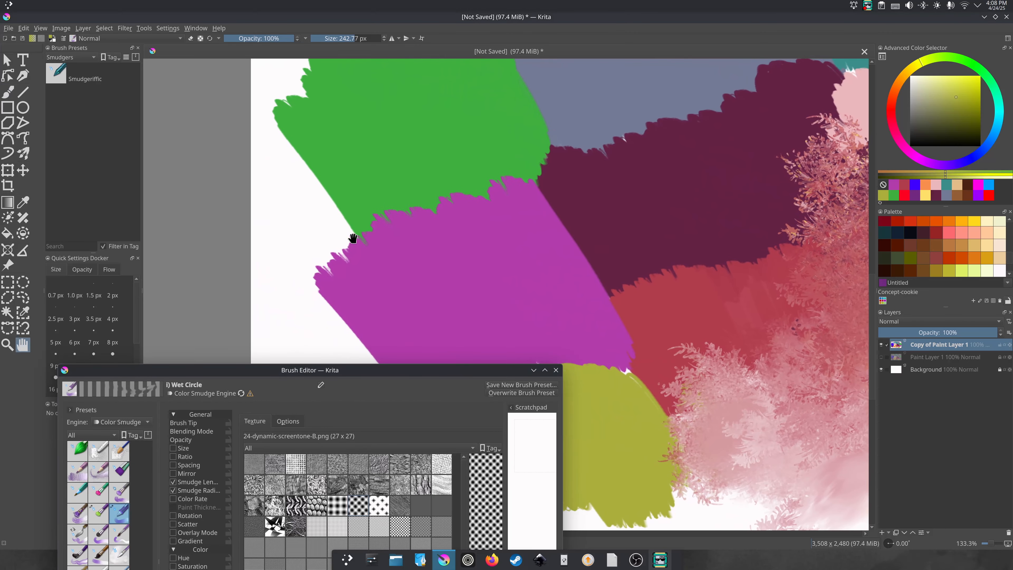
mouse_move(356, 228)
mouse_down()
mouse_move(283, 227)
mouse_move(267, 244)
mouse_move(271, 281)
mouse_move(266, 199)
mouse_move(271, 215)
mouse_move(365, 298)
mouse_move(279, 303)
mouse_move(271, 226)
mouse_move(283, 233)
mouse_move(267, 176)
mouse_move(283, 227)
mouse_move(279, 209)
mouse_move(315, 246)
mouse_up()
mouse_move(484, 145)
mouse_down()
mouse_move(570, 239)
mouse_move(559, 180)
mouse_move(446, 243)
mouse_move(403, 191)
mouse_move(474, 116)
mouse_move(503, 159)
mouse_move(472, 225)
mouse_move(446, 187)
mouse_move(476, 213)
mouse_up()
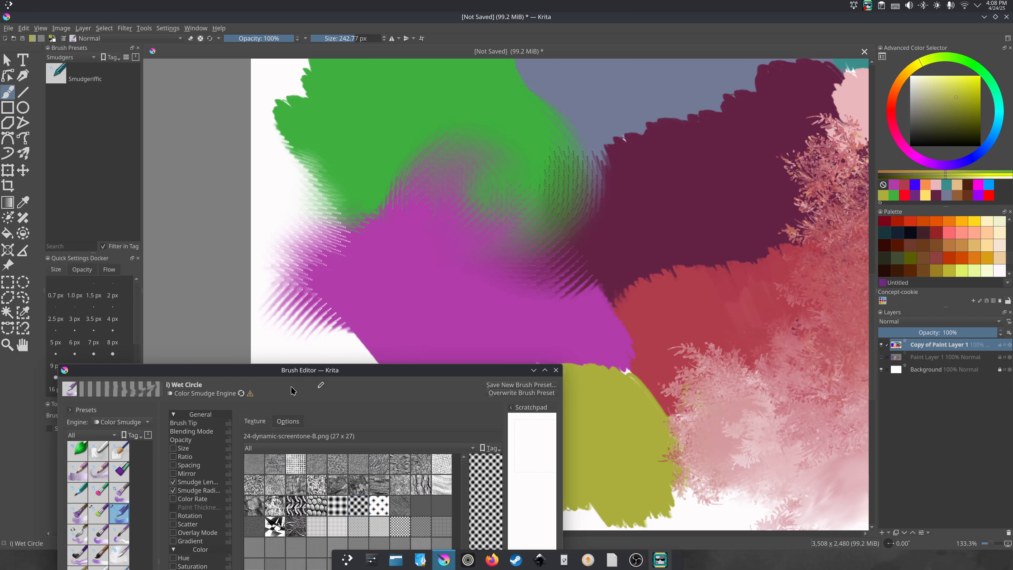
Show the brush tip settings and smudge the magenta area's lower-left edge into the white with the textured brush.
drag(311, 373, 325, 352)
drag(483, 178, 436, 245)
drag(331, 351, 334, 274)
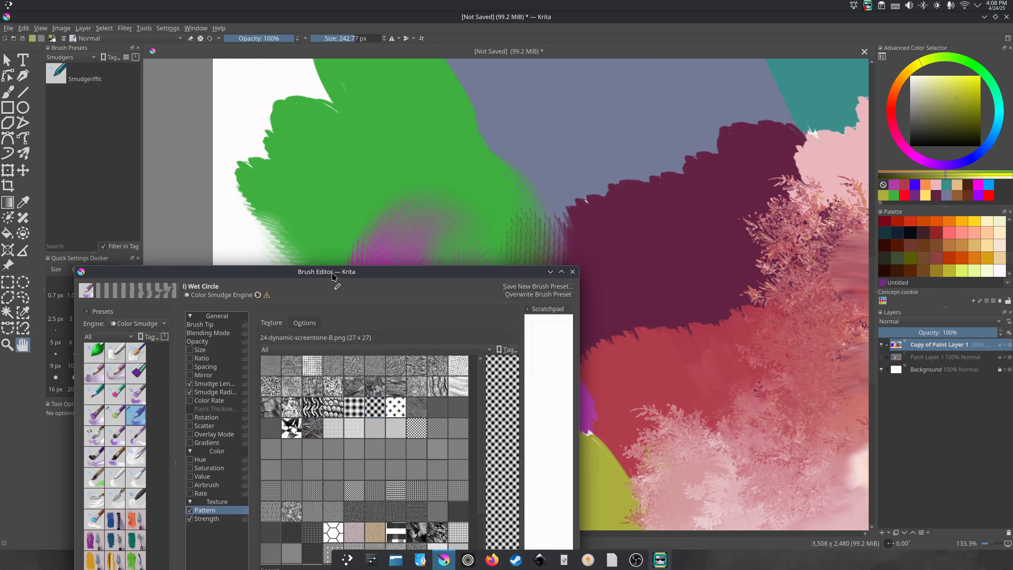
click(196, 325)
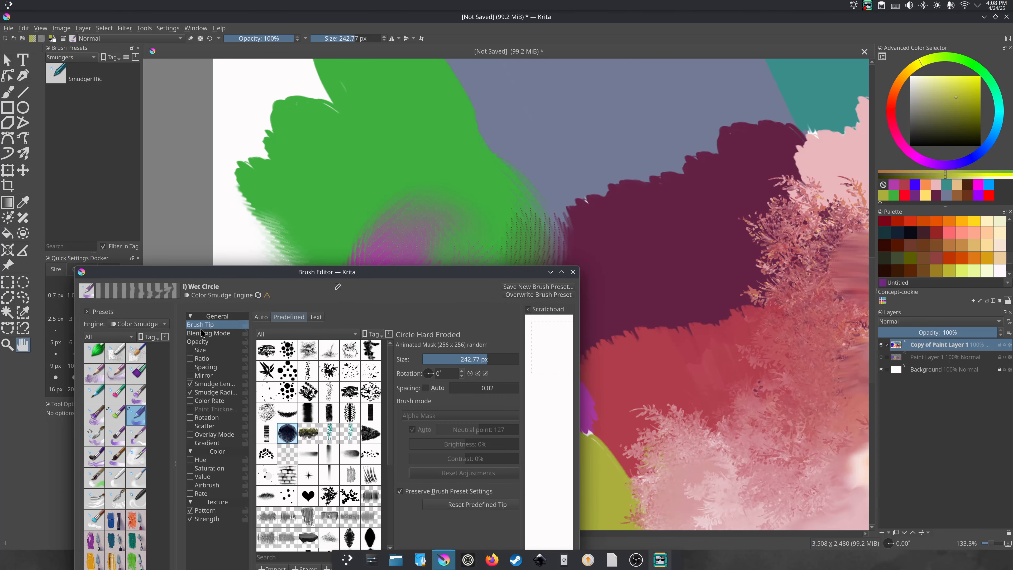
drag(279, 271, 284, 353)
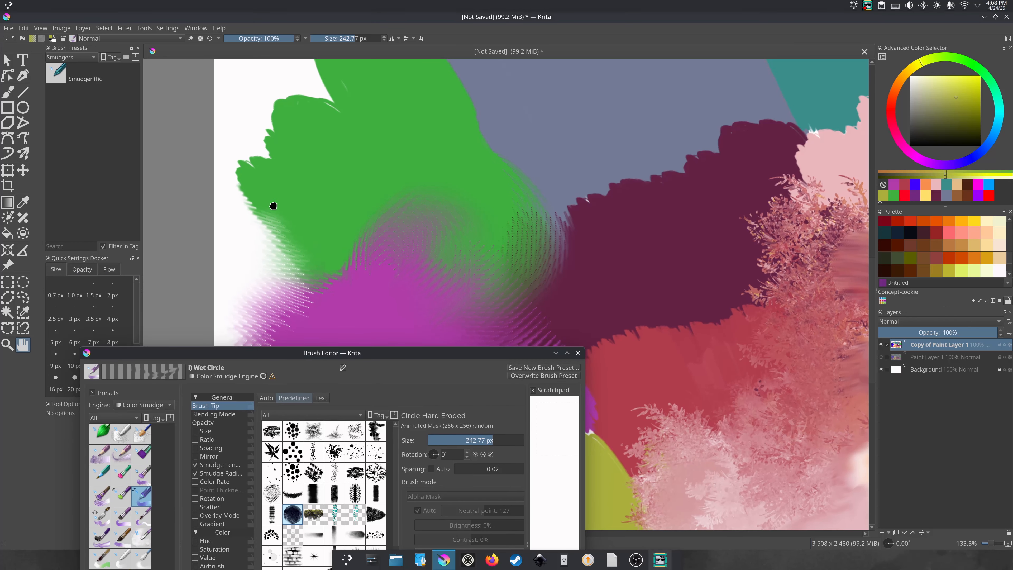
drag(273, 206, 240, 133)
drag(347, 291, 339, 152)
key(b)
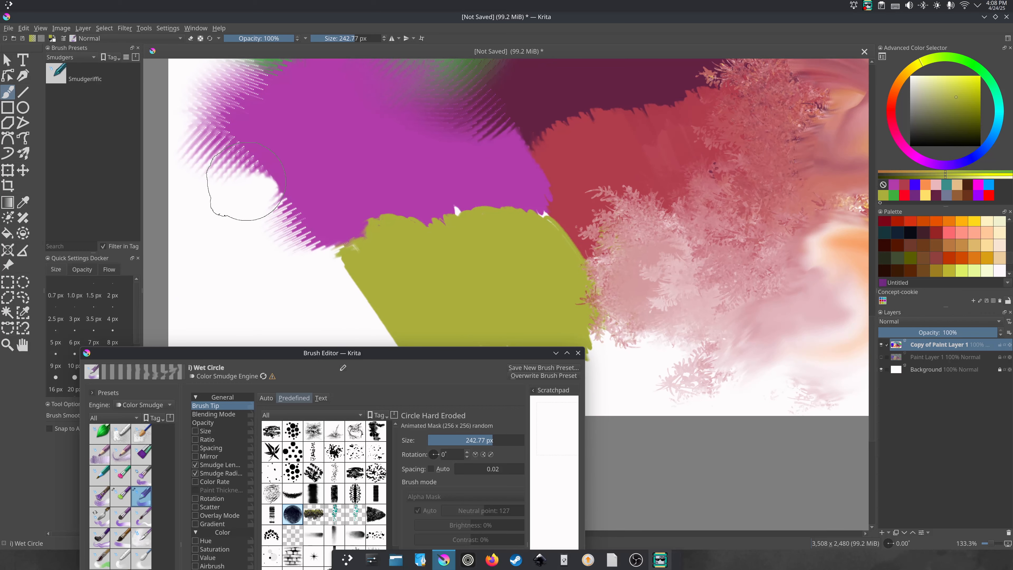
drag(237, 193, 300, 290)
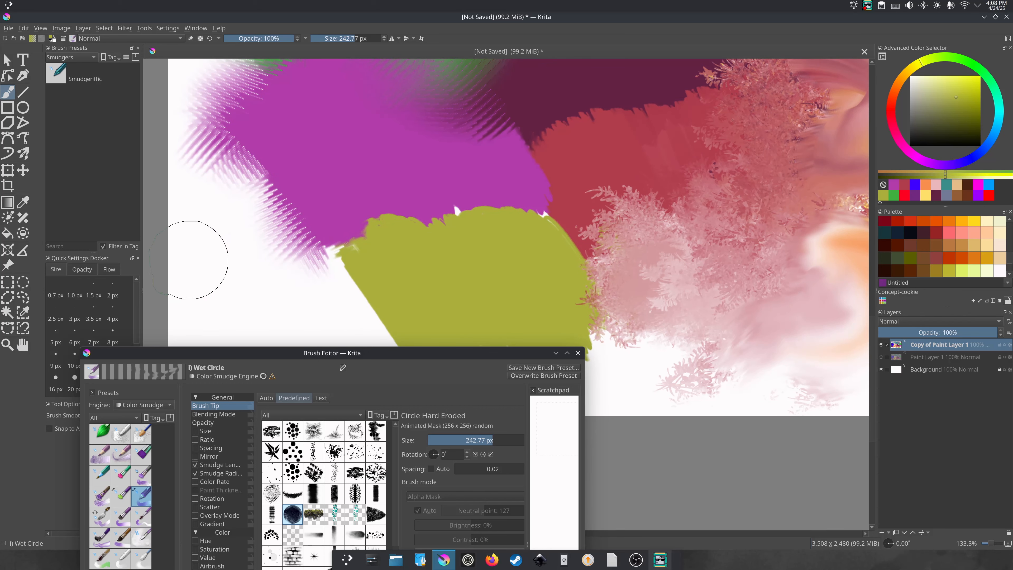
drag(236, 179, 300, 282)
Switch the brush tip to the auto circle shape and smudge the olive area's left edge into the white.
drag(194, 393, 230, 194)
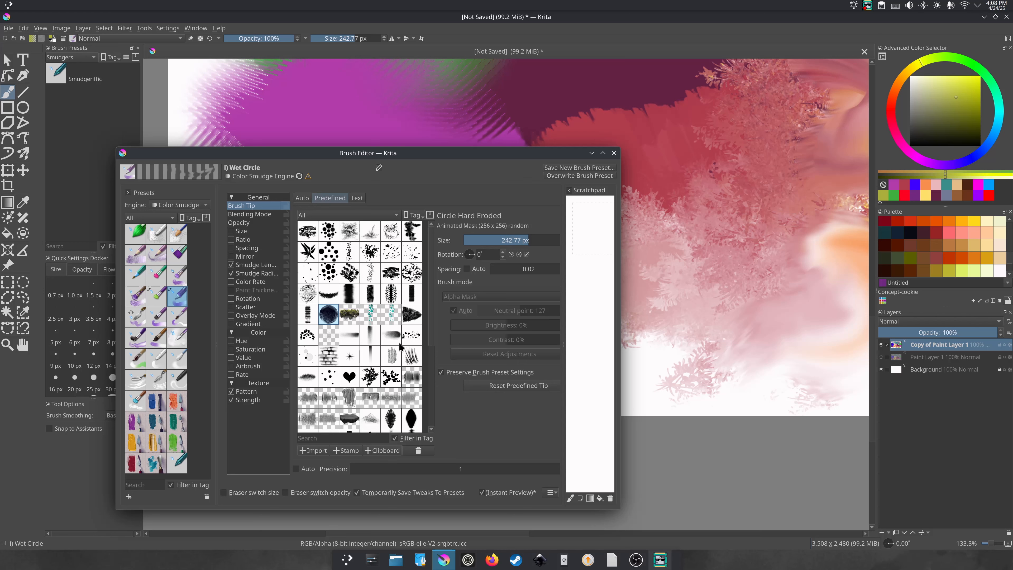
scroll(431, 298, down, 7)
click(412, 401)
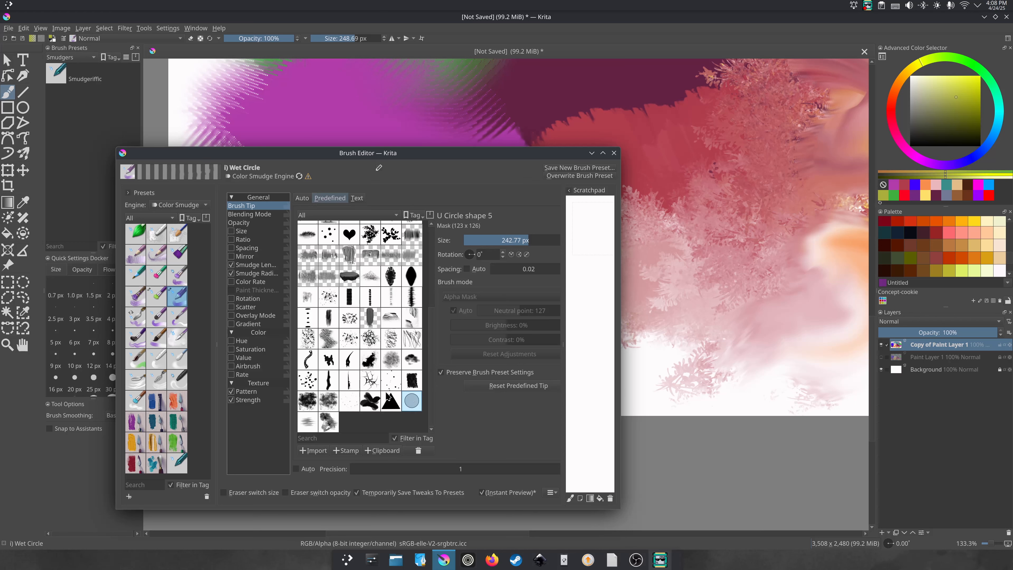
click(301, 198)
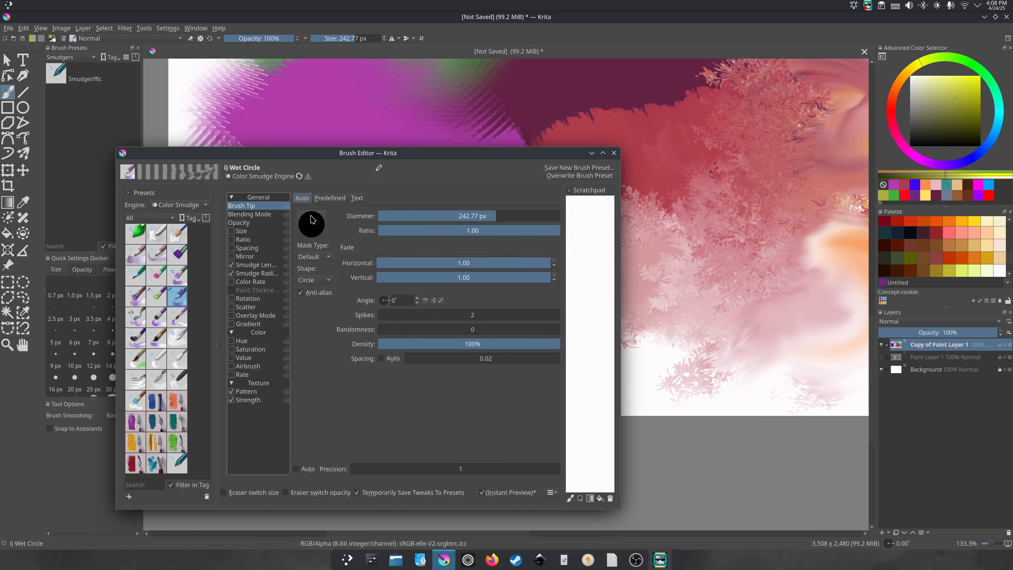
drag(329, 155, 351, 387)
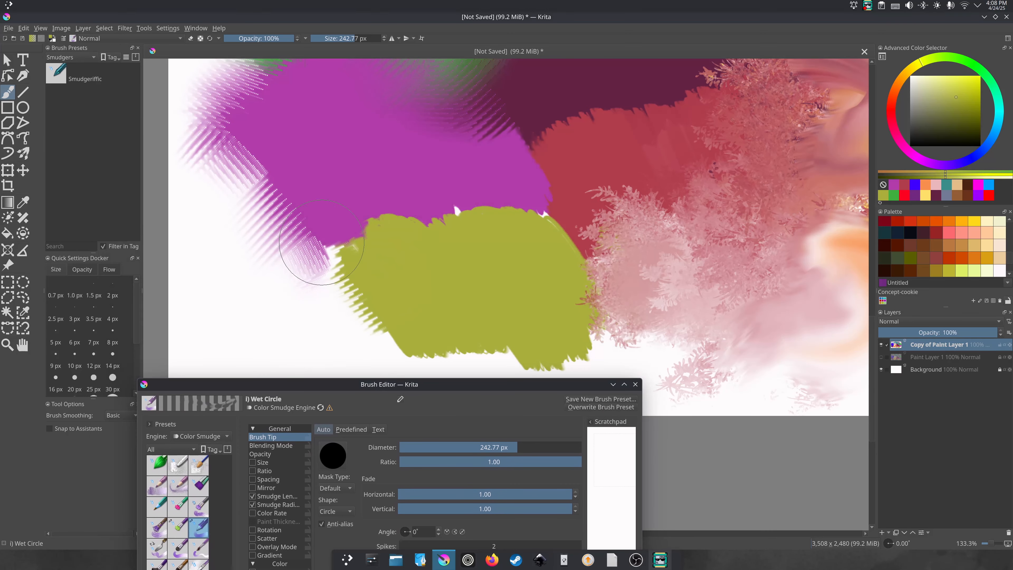
mouse_move(381, 296)
mouse_down()
mouse_move(242, 339)
mouse_move(254, 294)
mouse_move(353, 237)
mouse_move(304, 217)
mouse_move(323, 312)
mouse_move(223, 317)
mouse_move(279, 256)
mouse_move(374, 228)
mouse_move(215, 236)
mouse_move(280, 316)
mouse_move(341, 237)
mouse_move(195, 256)
mouse_move(244, 264)
mouse_move(332, 241)
mouse_move(294, 339)
mouse_move(255, 361)
mouse_move(284, 282)
mouse_move(287, 390)
mouse_move(289, 121)
mouse_up()
Change the brush's texture pattern to 23-dynamic-screentone-A.png.
click(275, 385)
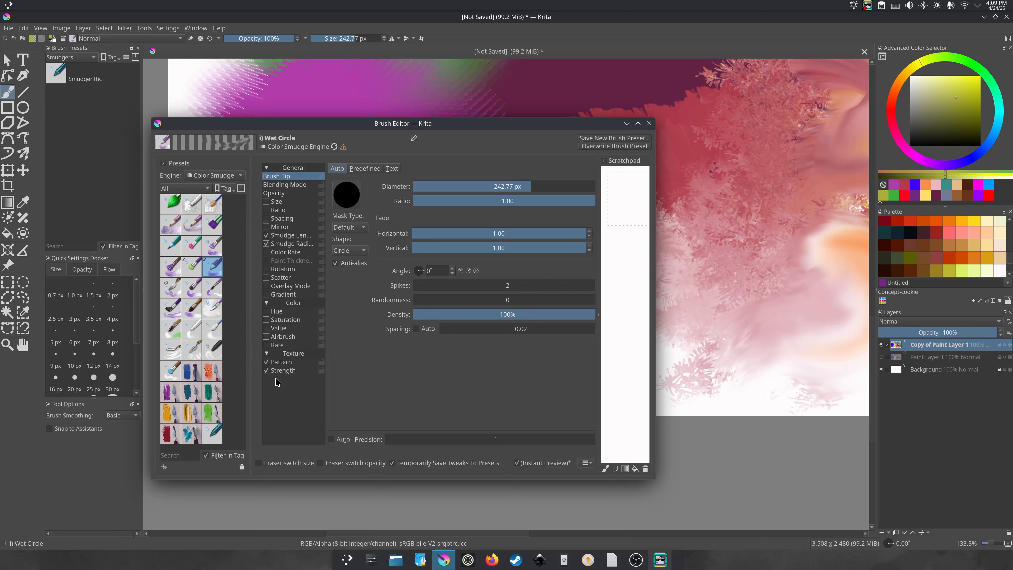
click(281, 361)
click(431, 259)
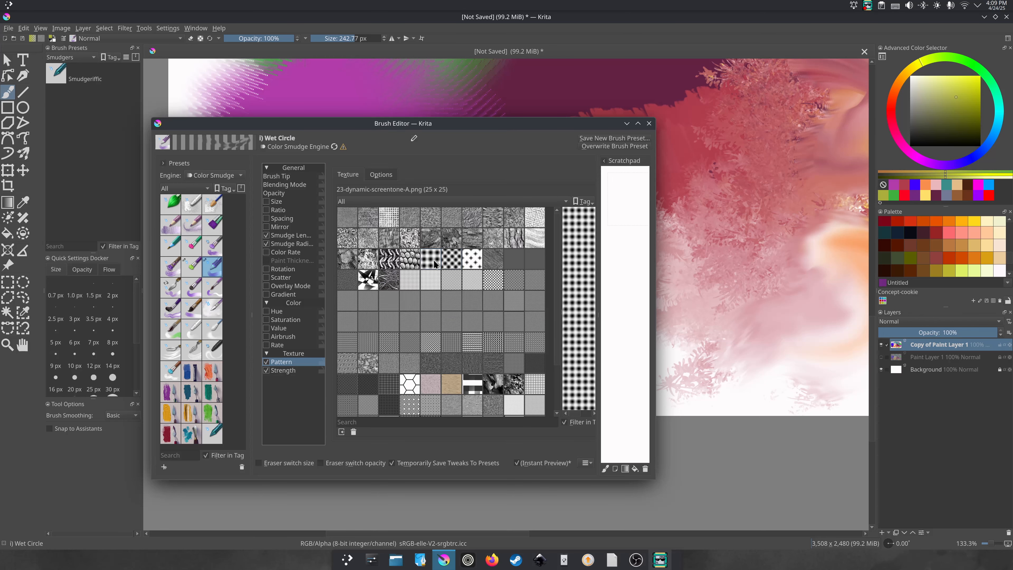
Smudge a swirl into the olive area with the screentone brush, then blend its border with the magenta area at 230 px.
drag(348, 124, 365, 417)
mouse_move(323, 344)
mouse_down()
mouse_move(367, 287)
mouse_move(303, 317)
mouse_move(345, 239)
mouse_move(309, 228)
mouse_move(435, 336)
mouse_move(415, 361)
mouse_move(451, 359)
mouse_move(392, 383)
mouse_move(409, 394)
mouse_move(422, 366)
mouse_move(371, 375)
mouse_move(431, 358)
mouse_move(373, 343)
mouse_move(429, 363)
mouse_move(401, 293)
mouse_move(417, 353)
mouse_move(486, 299)
mouse_move(422, 325)
mouse_move(507, 330)
mouse_move(439, 248)
mouse_move(441, 348)
mouse_move(483, 290)
mouse_move(390, 291)
mouse_move(438, 355)
mouse_move(509, 298)
mouse_move(411, 255)
mouse_move(456, 372)
mouse_move(493, 293)
mouse_move(382, 336)
mouse_move(468, 373)
mouse_move(492, 276)
mouse_move(388, 349)
mouse_move(513, 347)
mouse_move(425, 283)
mouse_up()
key(bracketleft)
key(bracketleft)
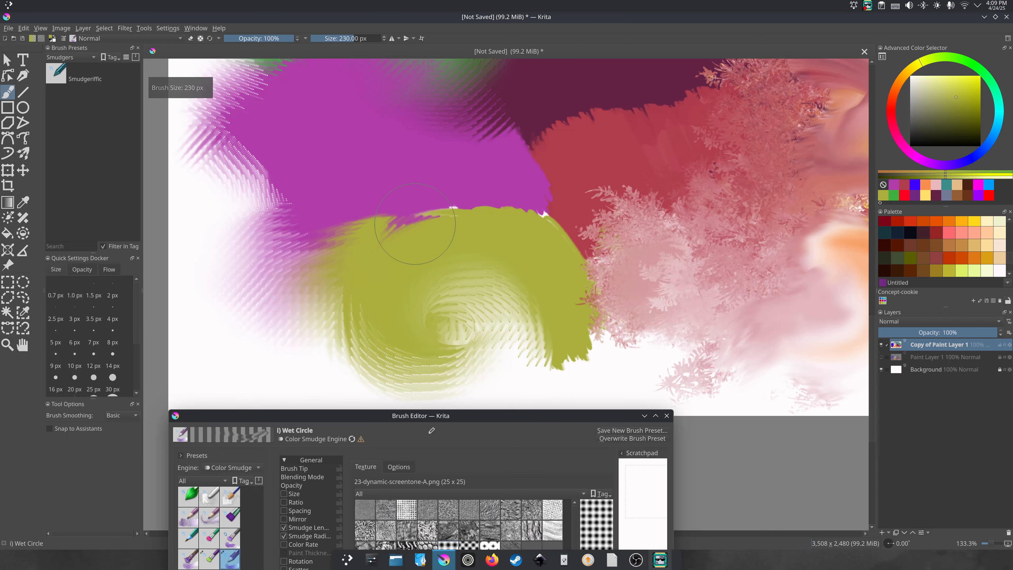
mouse_move(398, 234)
mouse_down()
mouse_move(459, 223)
mouse_move(428, 176)
mouse_move(399, 207)
mouse_move(431, 212)
mouse_up()
Change the texture pattern to 02b_WoofTissue.png and smudge the blue-gray area's upper edge into the white.
mouse_move(399, 416)
mouse_down()
mouse_move(389, 355)
mouse_move(415, 193)
mouse_move(402, 165)
mouse_move(376, 179)
mouse_up()
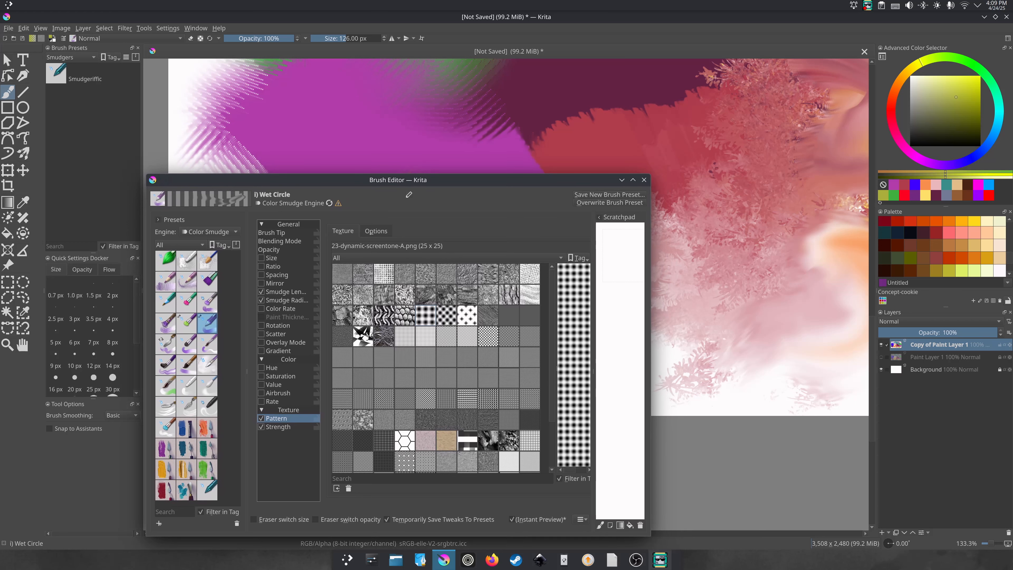
click(377, 291)
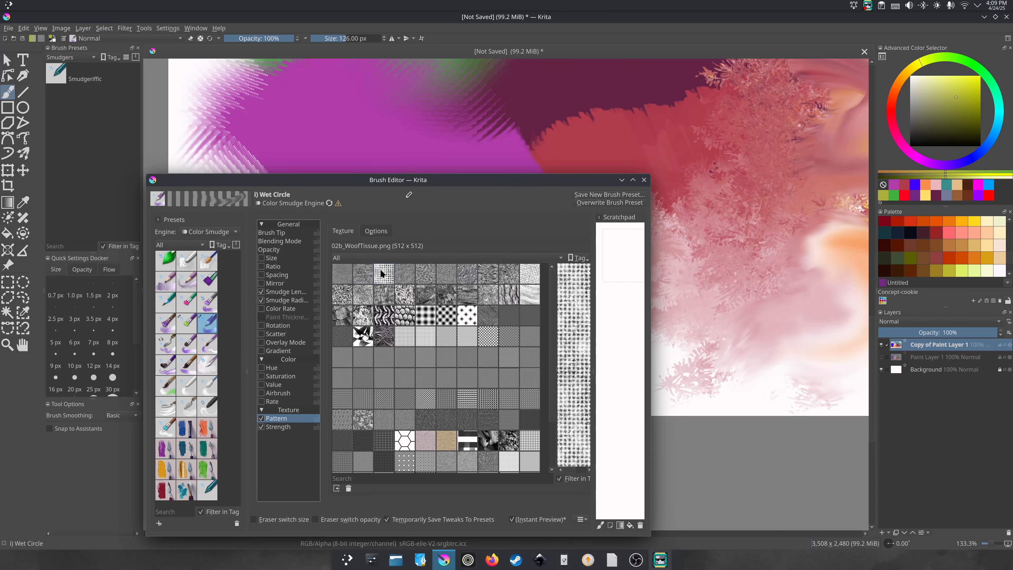
mouse_move(385, 177)
mouse_down()
mouse_move(384, 237)
mouse_move(428, 379)
mouse_up()
mouse_move(546, 217)
mouse_down()
mouse_move(524, 216)
mouse_move(551, 213)
mouse_move(503, 229)
mouse_move(547, 184)
mouse_move(518, 233)
mouse_move(534, 209)
mouse_move(518, 229)
mouse_up()
key(h)
mouse_move(346, 156)
mouse_down()
mouse_move(198, 297)
mouse_move(323, 240)
mouse_move(310, 251)
mouse_move(279, 230)
mouse_move(289, 360)
mouse_up()
key(b)
mouse_move(359, 197)
mouse_down()
mouse_move(369, 152)
mouse_move(352, 191)
mouse_move(303, 164)
mouse_up()
Change the texture pattern to Canvas 04 and smudge the teal area's upper edge into the white near the blue-gray border.
drag(323, 376, 325, 198)
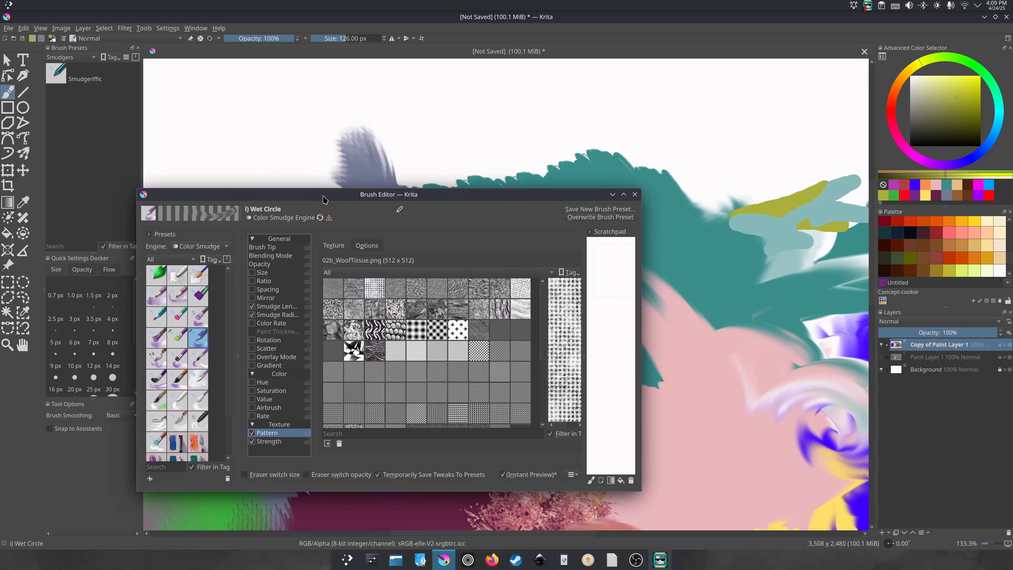
click(371, 353)
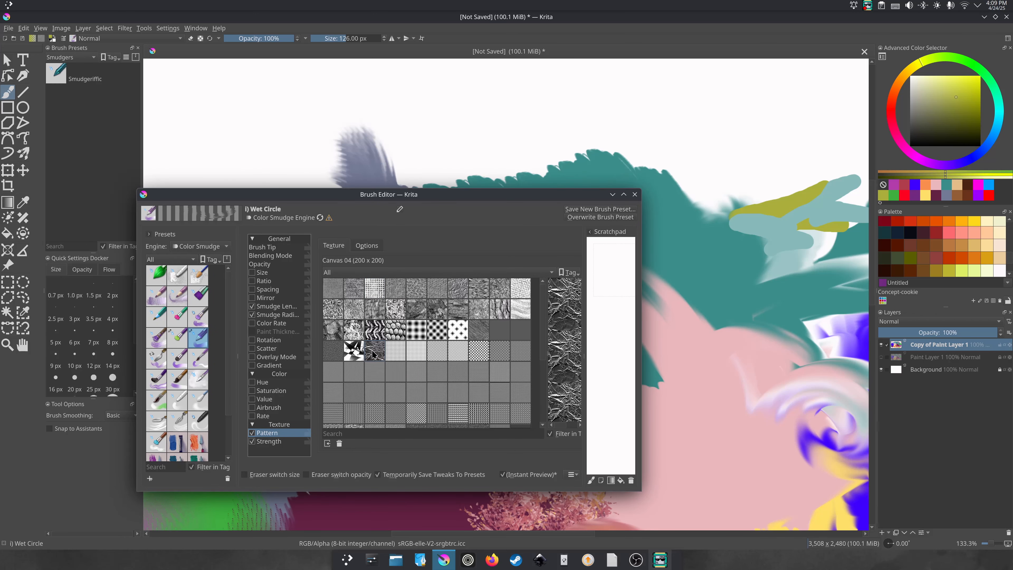
drag(445, 198, 458, 283)
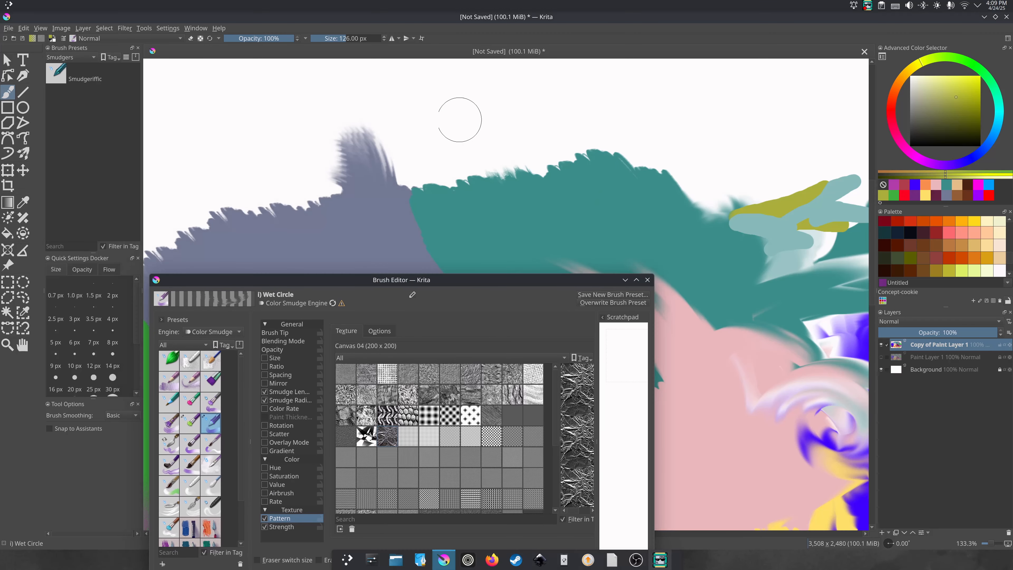
mouse_move(465, 131)
mouse_down()
mouse_move(516, 163)
mouse_move(521, 147)
mouse_move(558, 142)
mouse_move(497, 189)
mouse_move(468, 116)
mouse_move(497, 184)
mouse_move(450, 145)
mouse_move(505, 172)
mouse_move(514, 142)
mouse_move(533, 137)
mouse_move(501, 191)
mouse_move(539, 157)
mouse_move(504, 176)
mouse_move(486, 172)
mouse_move(458, 118)
mouse_move(477, 153)
mouse_move(473, 177)
mouse_move(465, 167)
mouse_move(505, 130)
mouse_move(506, 185)
mouse_move(553, 125)
mouse_move(512, 179)
mouse_move(492, 161)
mouse_move(464, 172)
mouse_move(443, 153)
mouse_move(492, 187)
mouse_move(480, 180)
mouse_move(525, 102)
mouse_move(508, 171)
mouse_move(546, 153)
mouse_move(494, 165)
mouse_move(459, 150)
mouse_move(477, 192)
mouse_move(424, 181)
mouse_move(475, 163)
mouse_move(473, 171)
mouse_move(466, 168)
mouse_move(521, 110)
mouse_move(509, 166)
mouse_move(546, 158)
mouse_move(561, 130)
mouse_move(482, 174)
mouse_move(435, 136)
mouse_move(488, 173)
mouse_move(435, 203)
mouse_up()
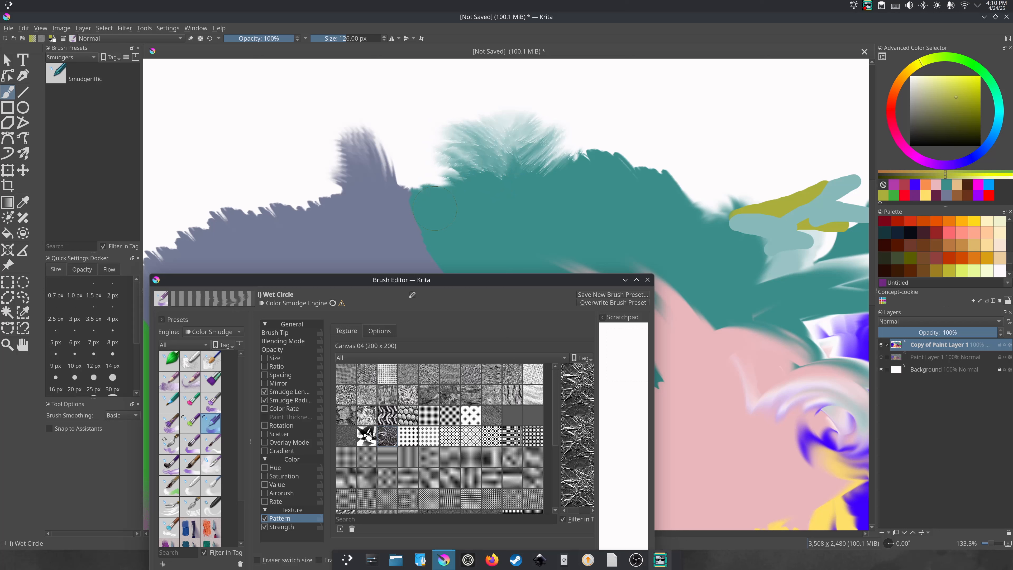
mouse_move(509, 171)
mouse_down()
mouse_move(538, 153)
mouse_move(506, 189)
mouse_move(498, 129)
mouse_move(486, 178)
mouse_move(465, 159)
mouse_move(490, 181)
mouse_move(443, 213)
mouse_move(437, 242)
mouse_up()
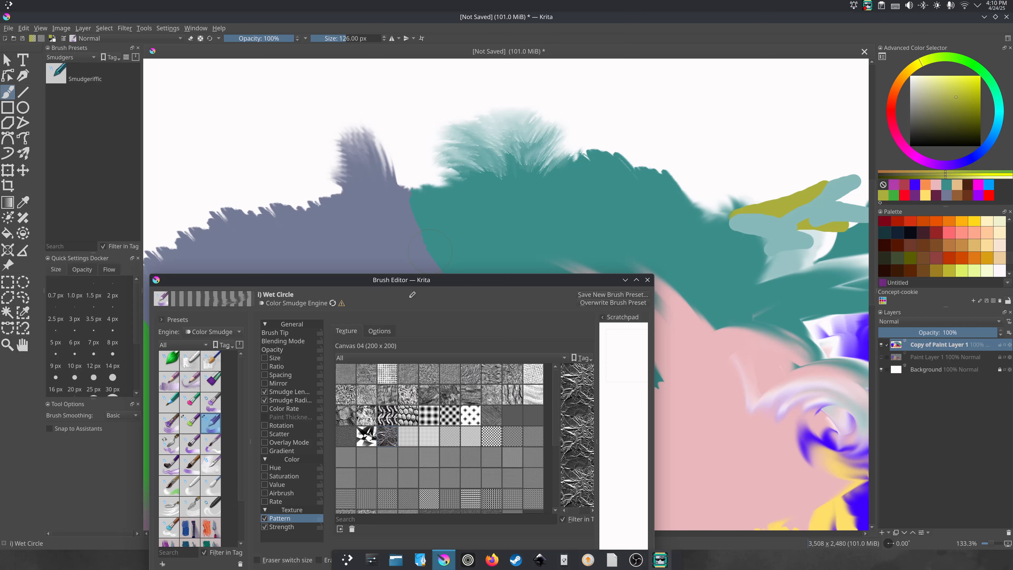
Change the texture pattern to Squares04.pat and smudge the teal area's upper edge at its peak into the white.
mouse_move(288, 283)
mouse_down()
mouse_move(285, 242)
mouse_move(299, 239)
mouse_up()
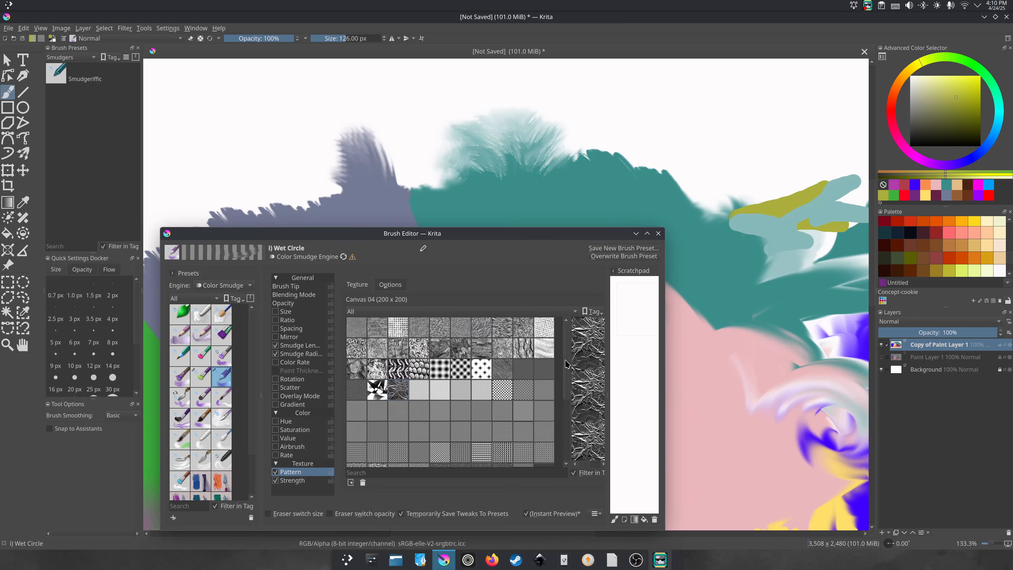
drag(566, 366, 563, 435)
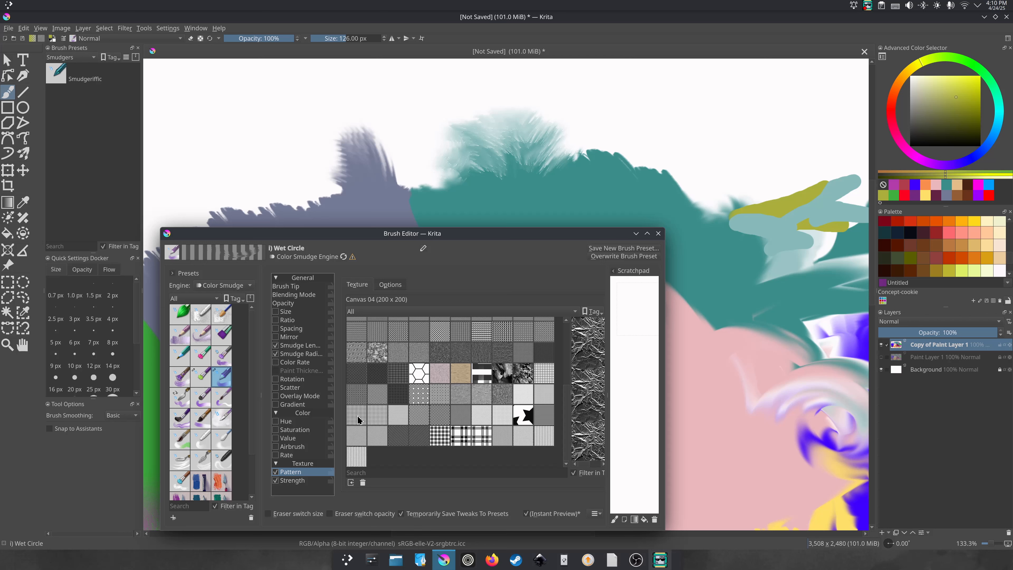
click(378, 418)
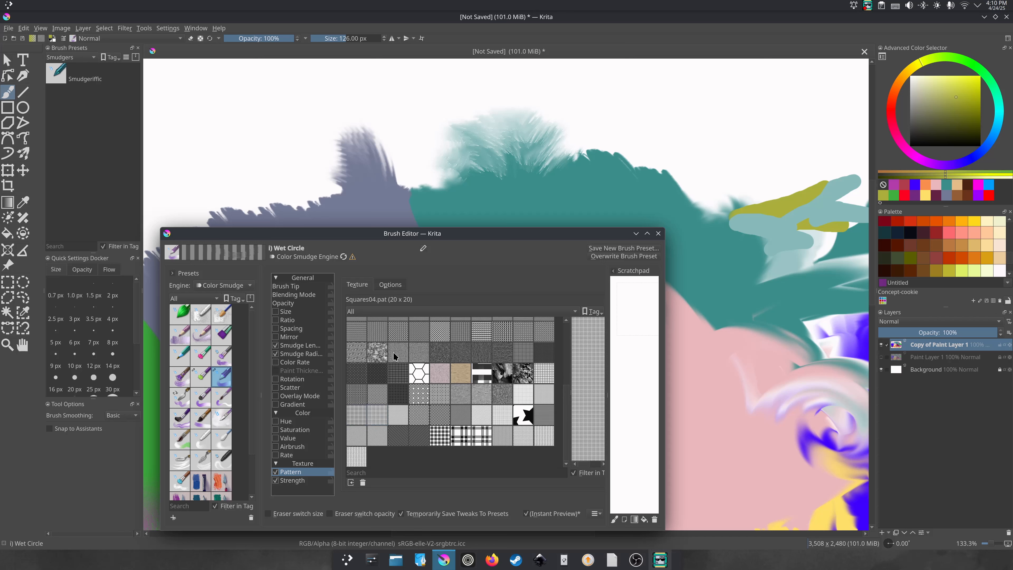
drag(407, 178, 424, 171)
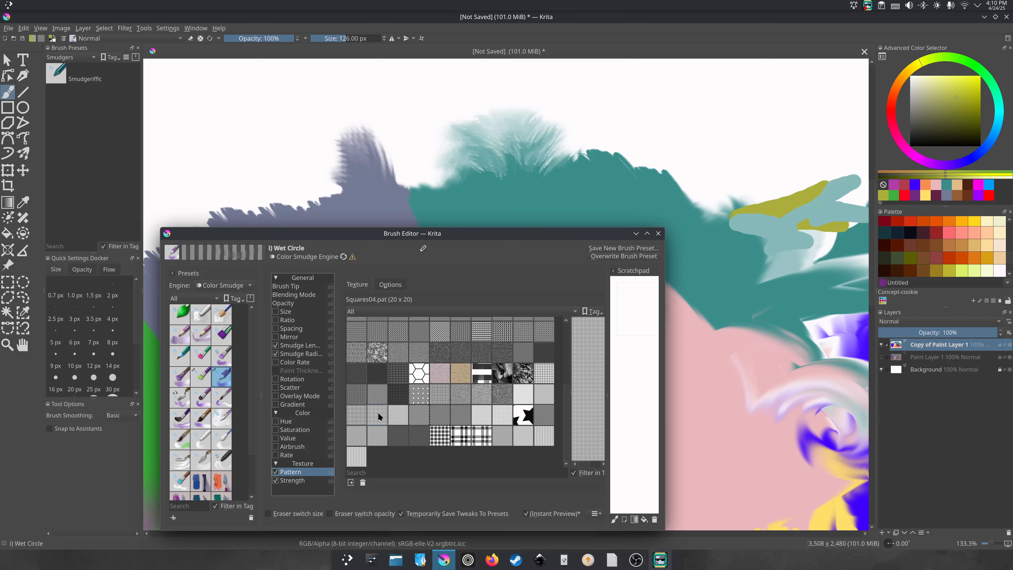
mouse_move(586, 156)
mouse_down()
mouse_move(615, 136)
mouse_move(613, 94)
mouse_move(610, 136)
mouse_up()
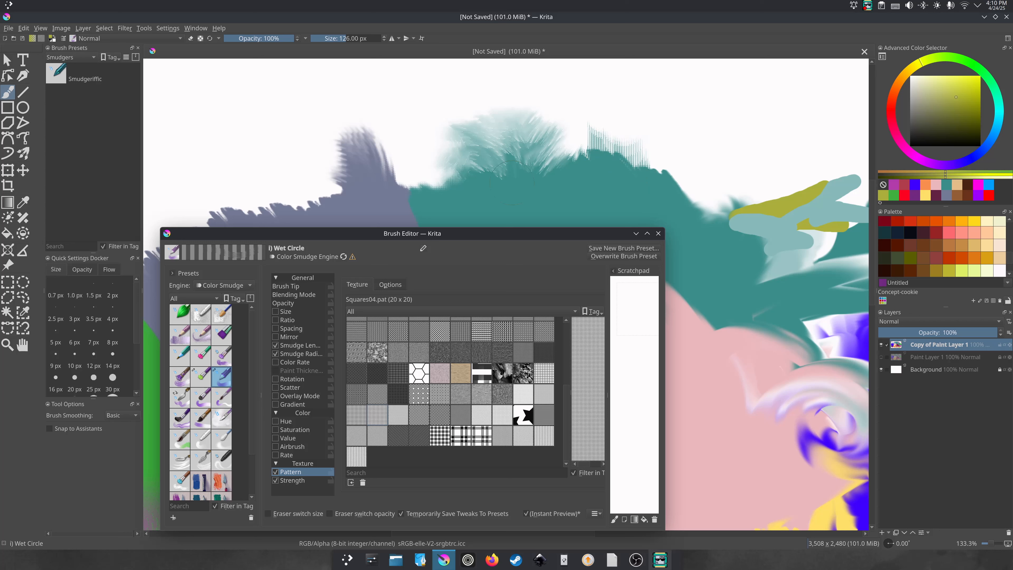
mouse_move(599, 102)
mouse_down()
mouse_move(594, 136)
mouse_move(597, 127)
mouse_move(554, 142)
mouse_move(592, 136)
mouse_move(547, 190)
mouse_up()
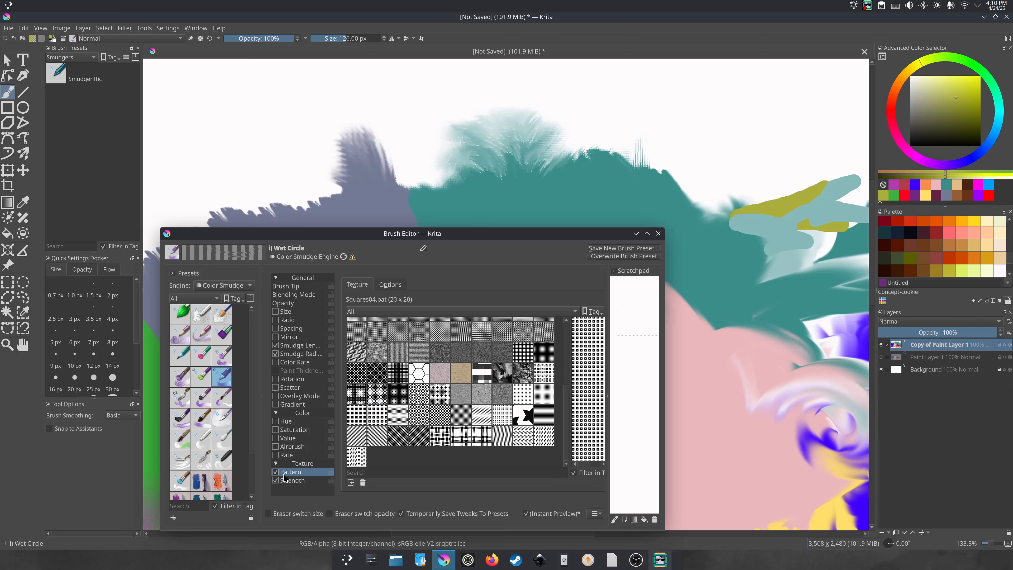
Turn off the texture pattern and smudge the teal area's upper edge and pink border with the predefined sparkle tip.
click(275, 472)
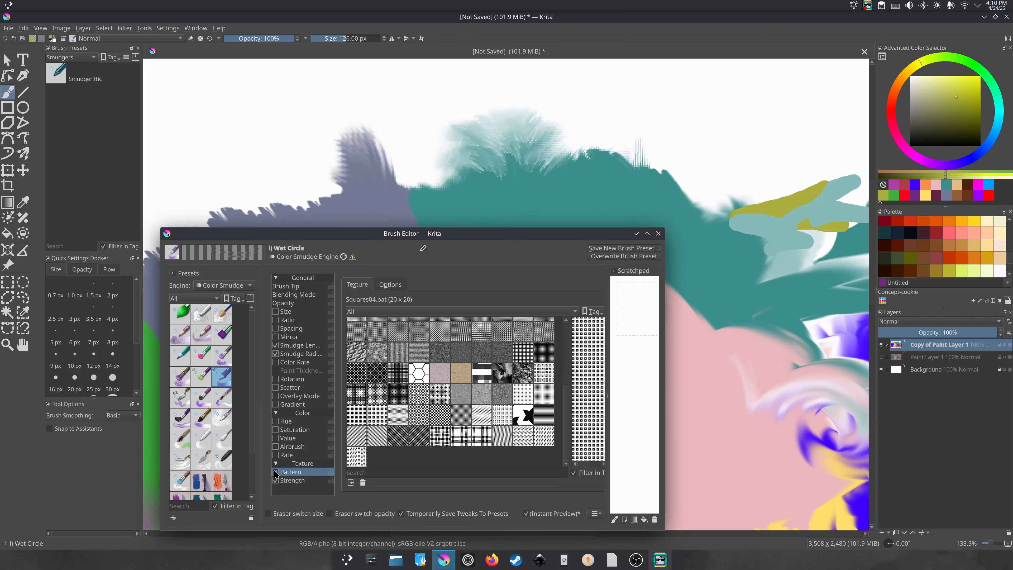
click(281, 287)
drag(312, 238, 312, 143)
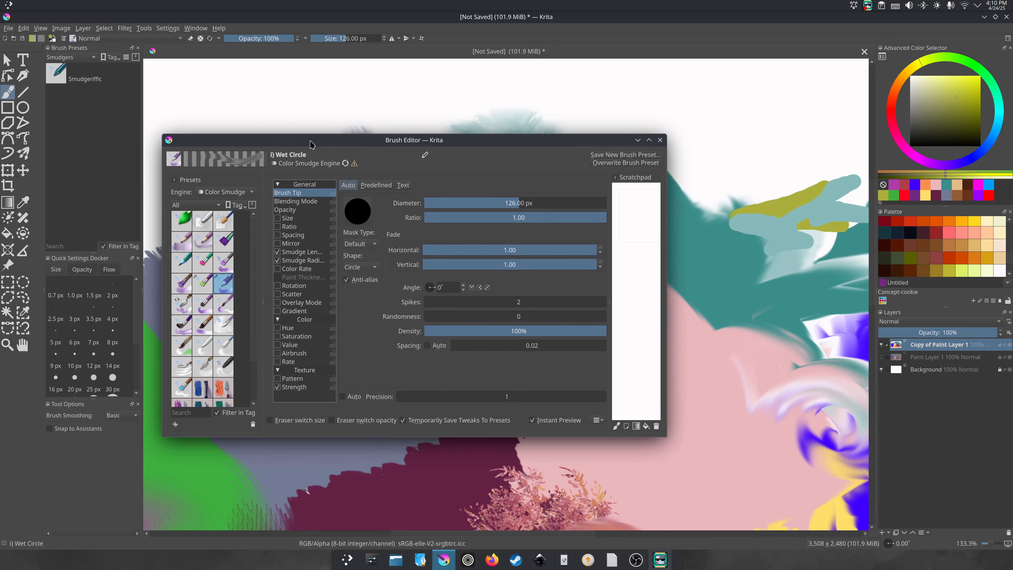
click(371, 185)
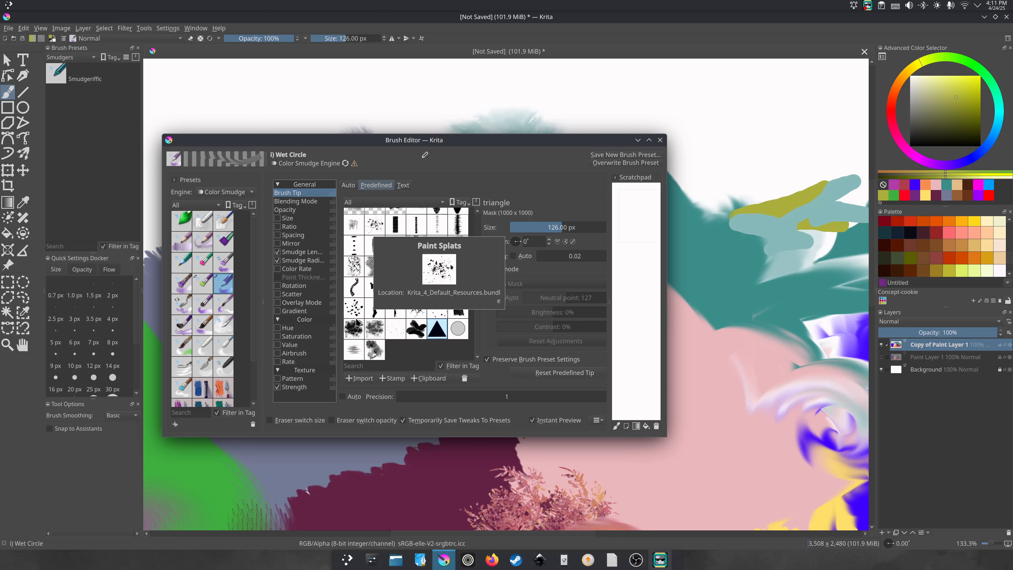
click(352, 311)
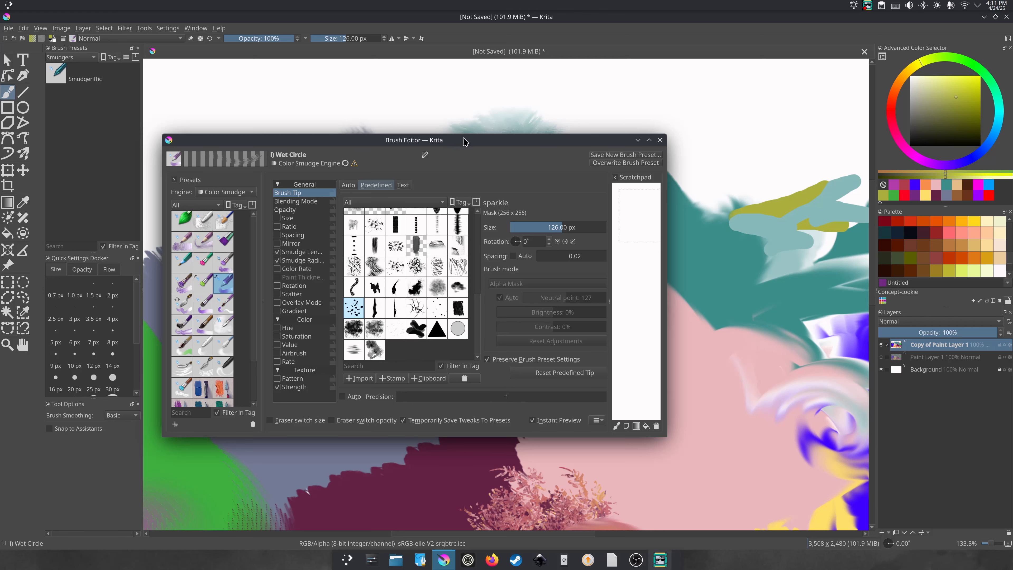
drag(463, 140, 449, 316)
mouse_move(608, 185)
mouse_down()
mouse_move(666, 120)
mouse_move(678, 135)
mouse_move(622, 103)
mouse_move(574, 108)
mouse_up()
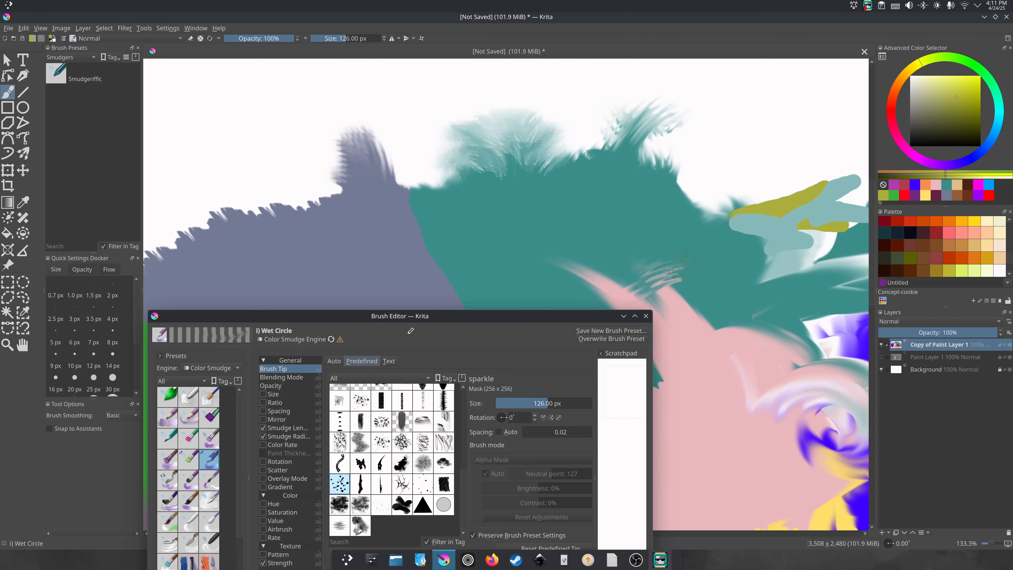
Switch the brush tip to the predefined freckles shape and smudge thin curls from the blue-gray area into the white.
drag(449, 317, 466, 253)
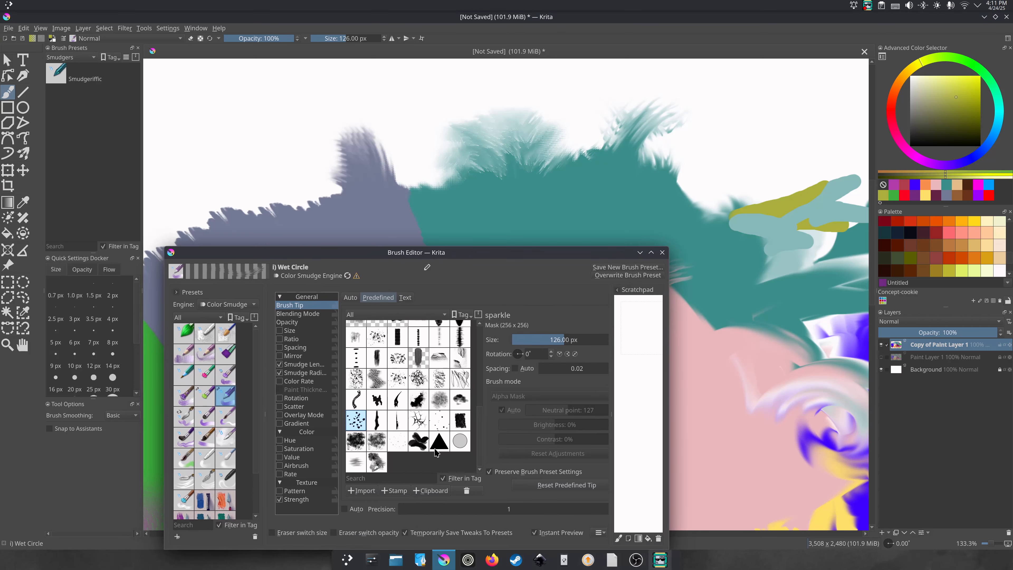
click(439, 421)
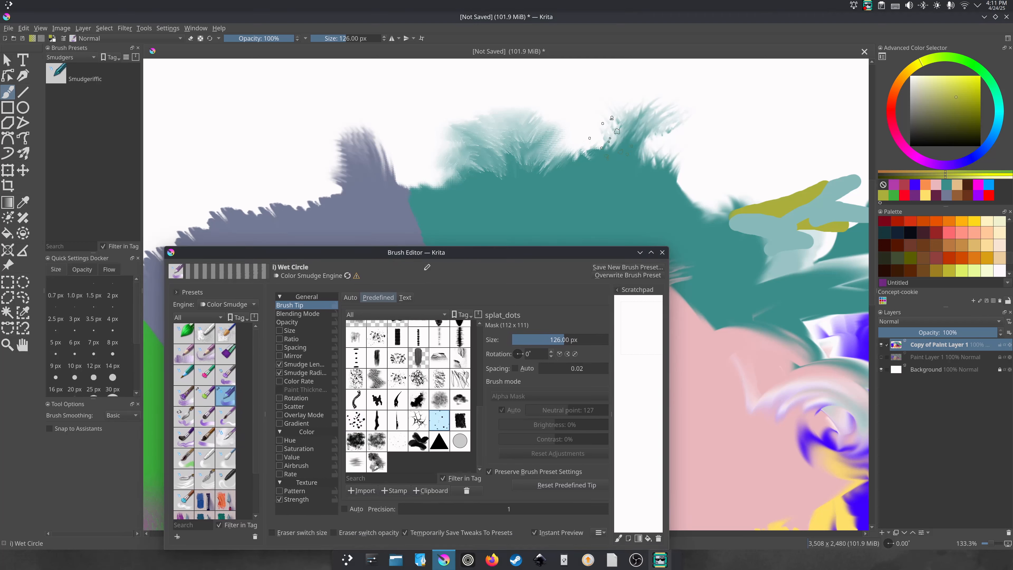
drag(478, 414, 477, 360)
click(353, 404)
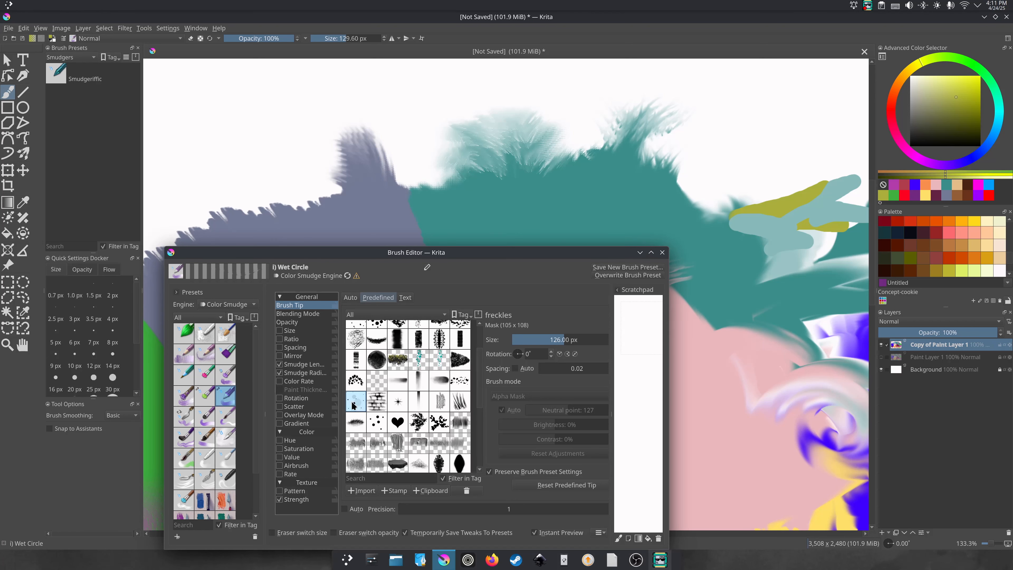
drag(313, 202, 261, 143)
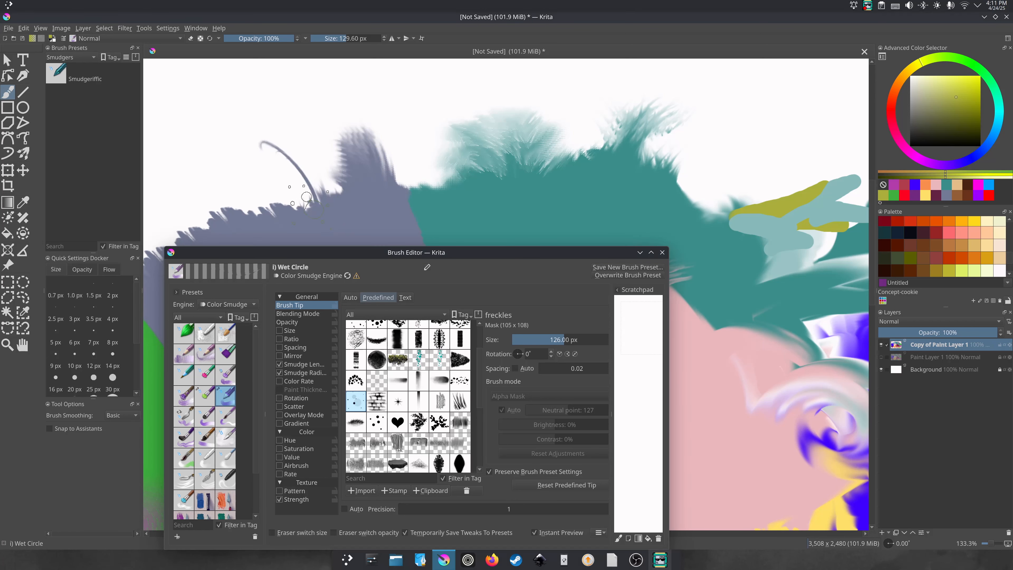
mouse_move(293, 187)
mouse_down()
mouse_move(323, 160)
mouse_move(282, 198)
mouse_move(272, 149)
mouse_move(293, 200)
mouse_up()
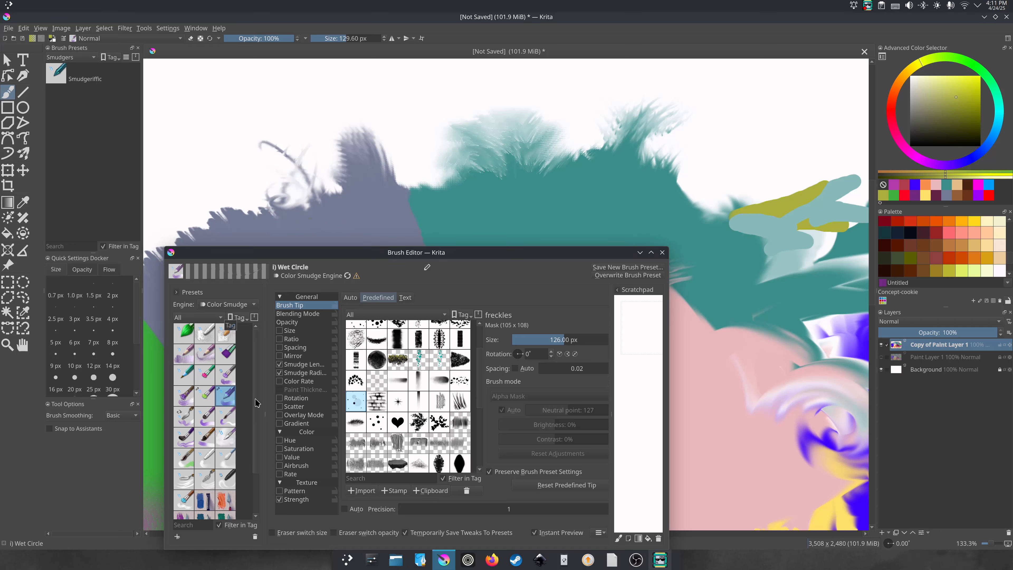
Enable Rotation and Scatter for the freckles brush and return to the brush tip settings.
click(280, 399)
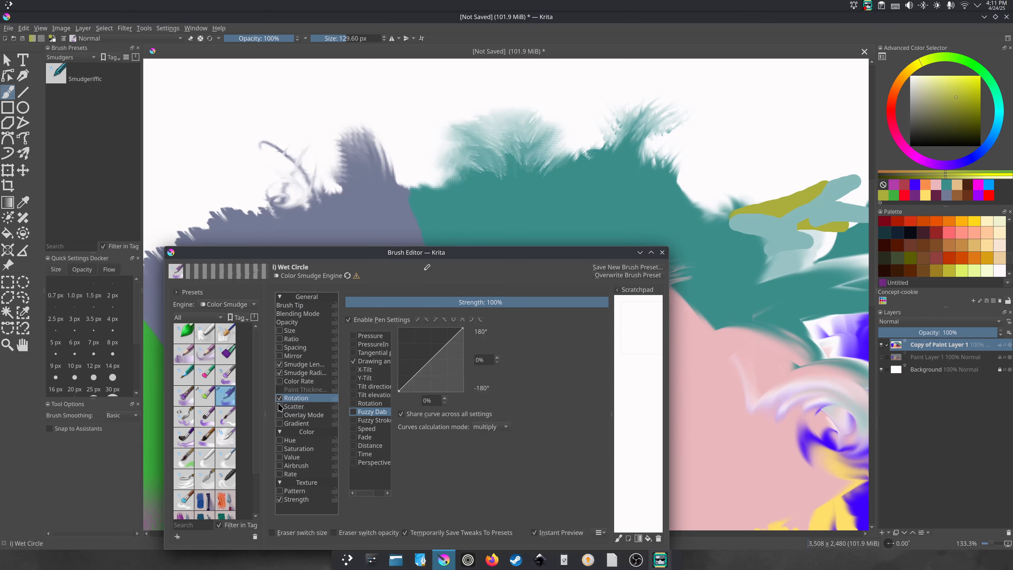
click(280, 406)
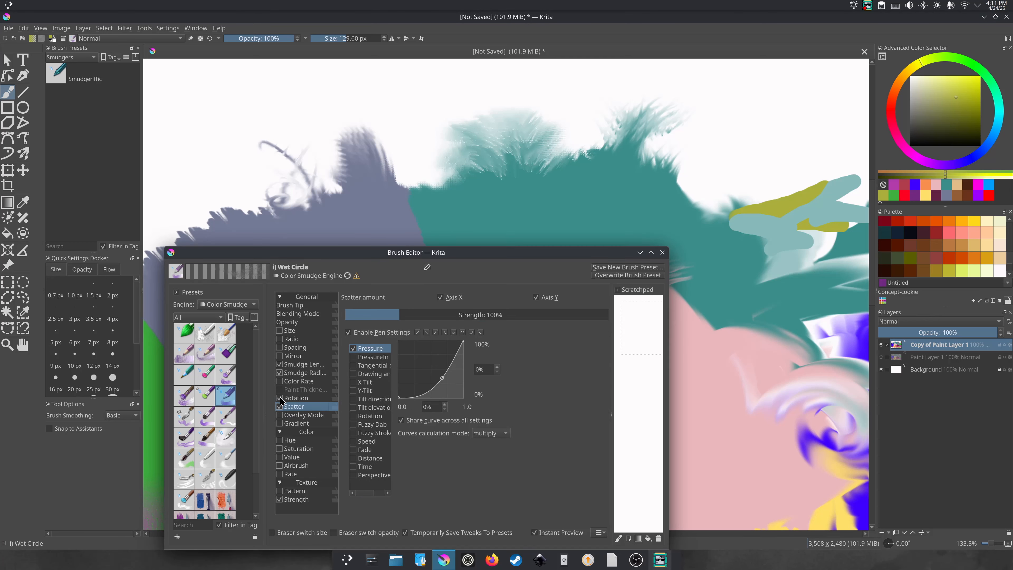
click(285, 305)
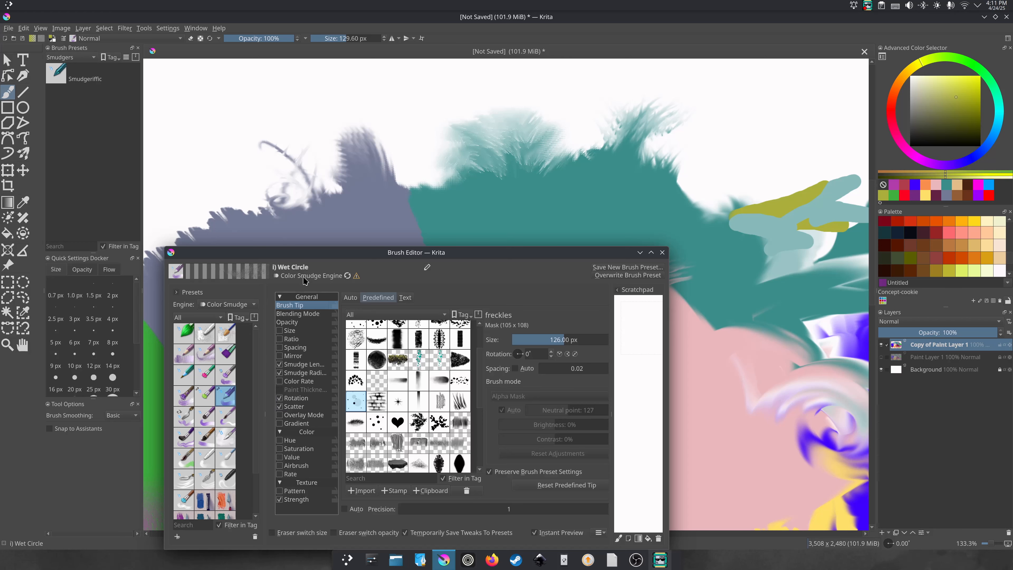
Smudge the blue-gray area's upper edge and its border with the teal area into a scattered, speckled transition.
drag(351, 254, 409, 312)
mouse_move(287, 120)
mouse_down()
mouse_move(303, 208)
mouse_move(279, 167)
mouse_up()
mouse_move(288, 229)
mouse_down()
mouse_move(311, 176)
mouse_move(204, 172)
mouse_move(351, 215)
mouse_move(419, 139)
mouse_move(410, 246)
mouse_up()
mouse_move(461, 222)
mouse_down()
mouse_move(417, 181)
mouse_move(423, 176)
mouse_move(321, 157)
mouse_up()
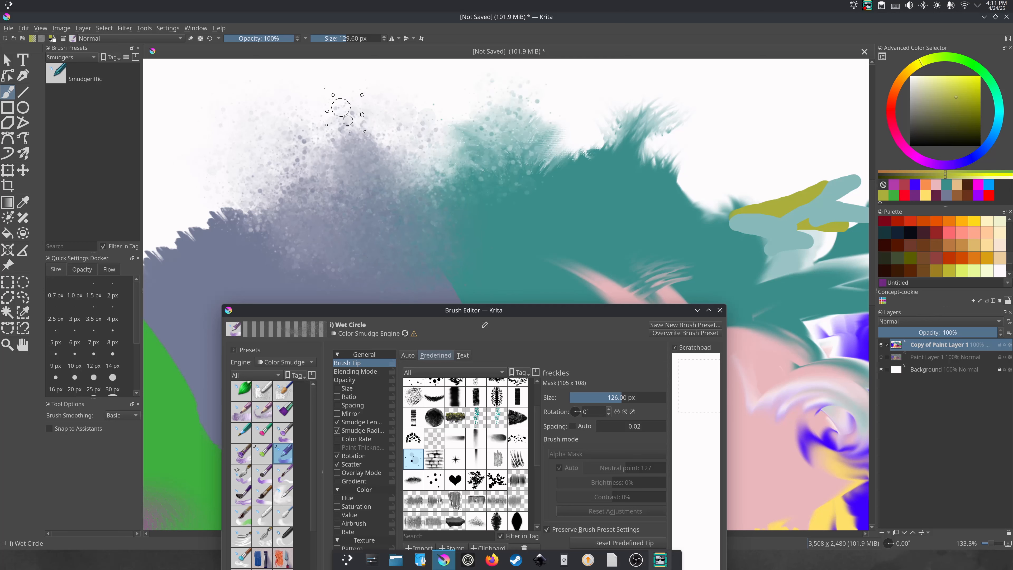
mouse_move(271, 184)
mouse_down()
mouse_move(227, 205)
mouse_move(255, 292)
mouse_up()
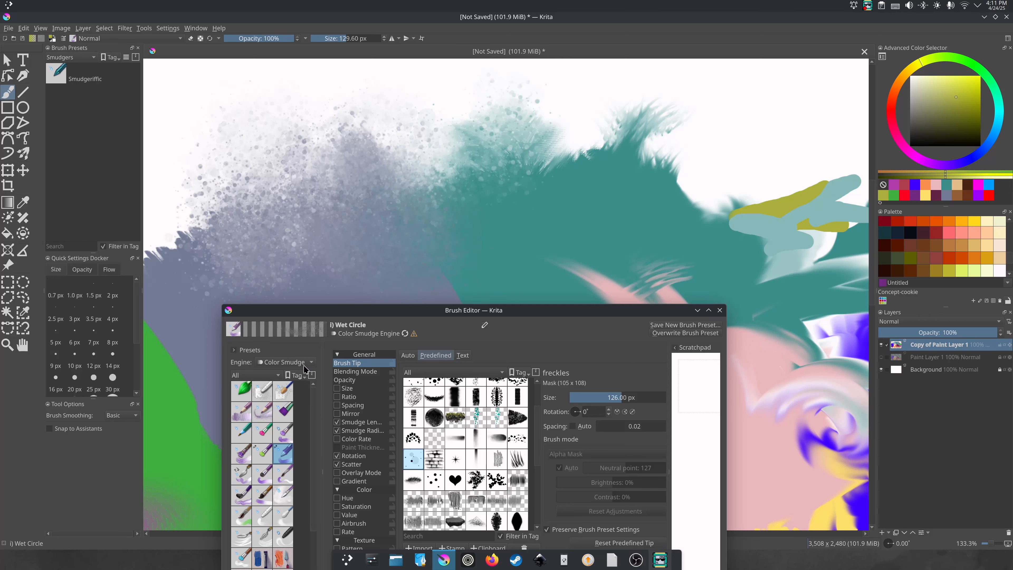
Switch the brush tip to the predefined chalk_sparse shape and move the brush editor clear of the teal area.
mouse_move(325, 312)
mouse_down()
mouse_move(335, 327)
mouse_move(301, 226)
mouse_up()
scroll(509, 371, up, 3)
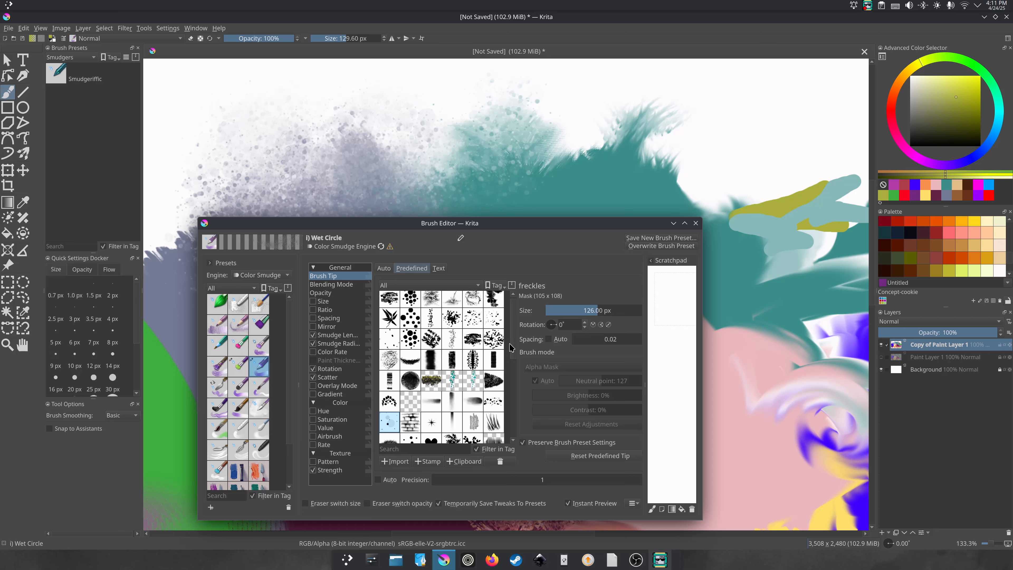
scroll(511, 347, up, 1)
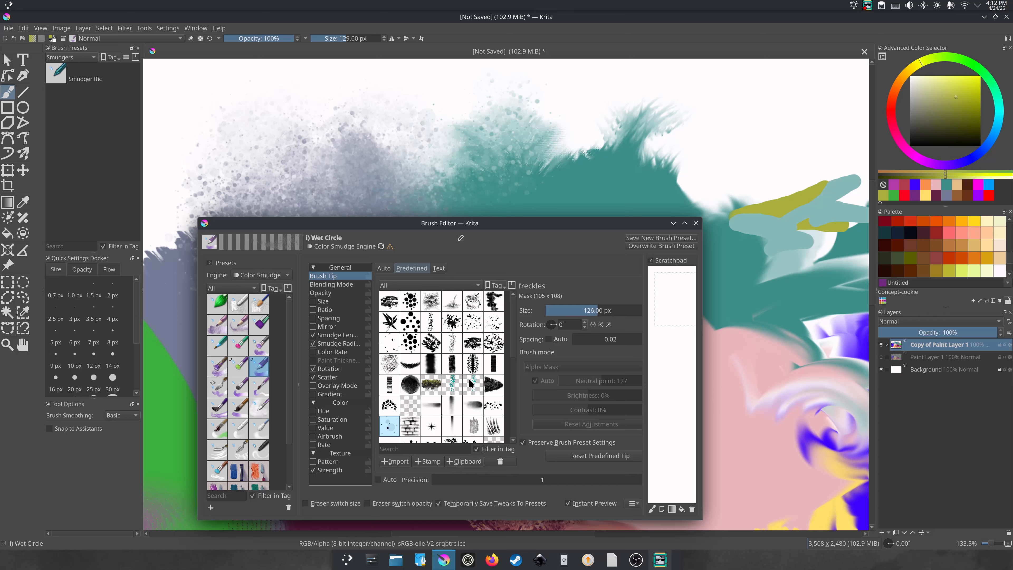
mouse_move(494, 348)
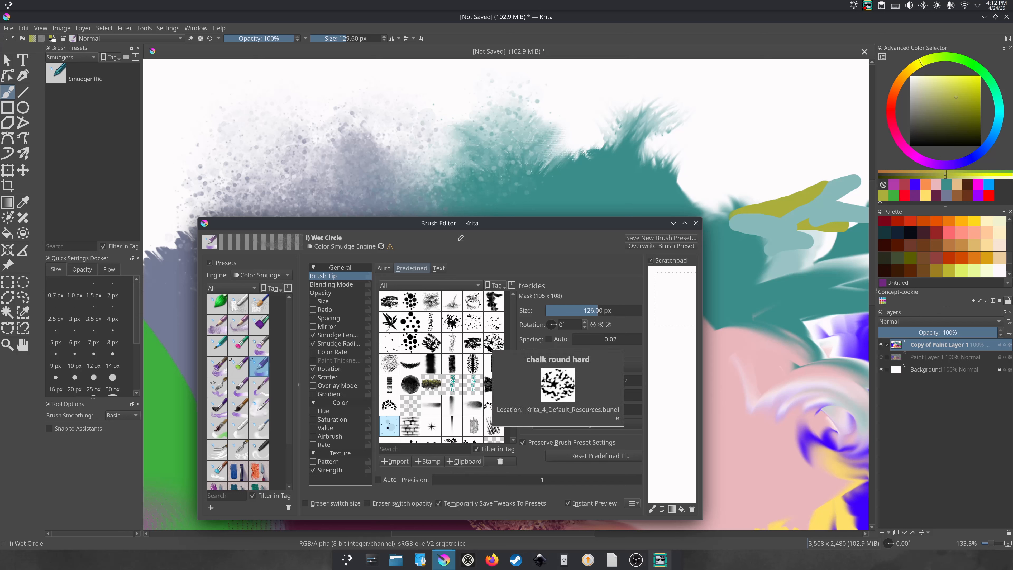
mouse_move(383, 368)
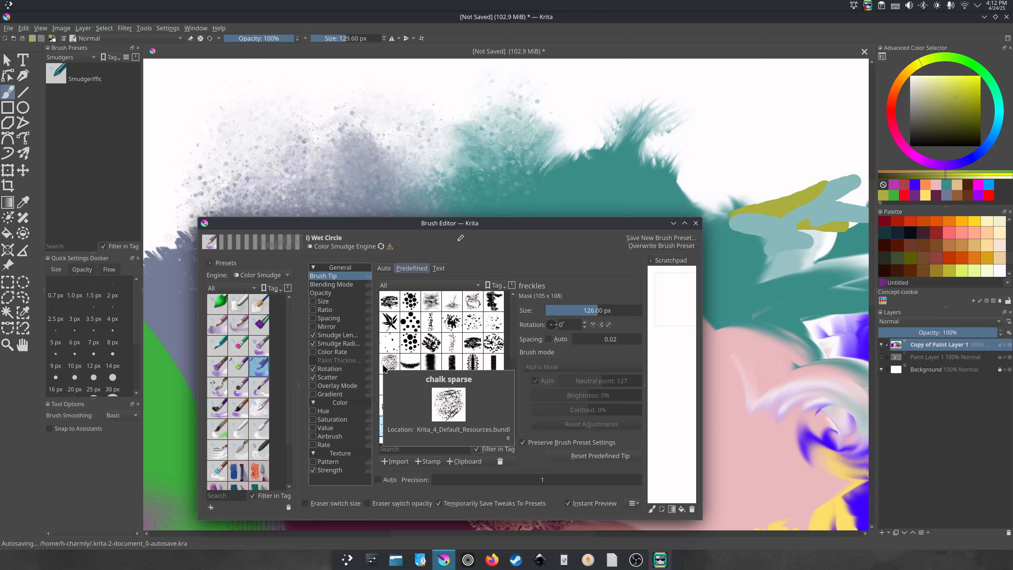
click(386, 360)
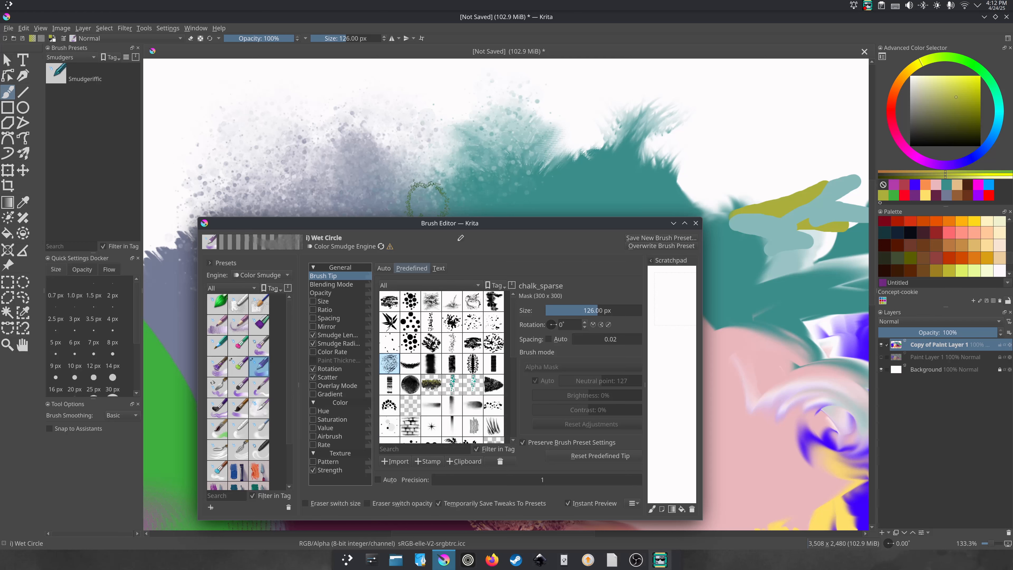
drag(582, 223, 547, 430)
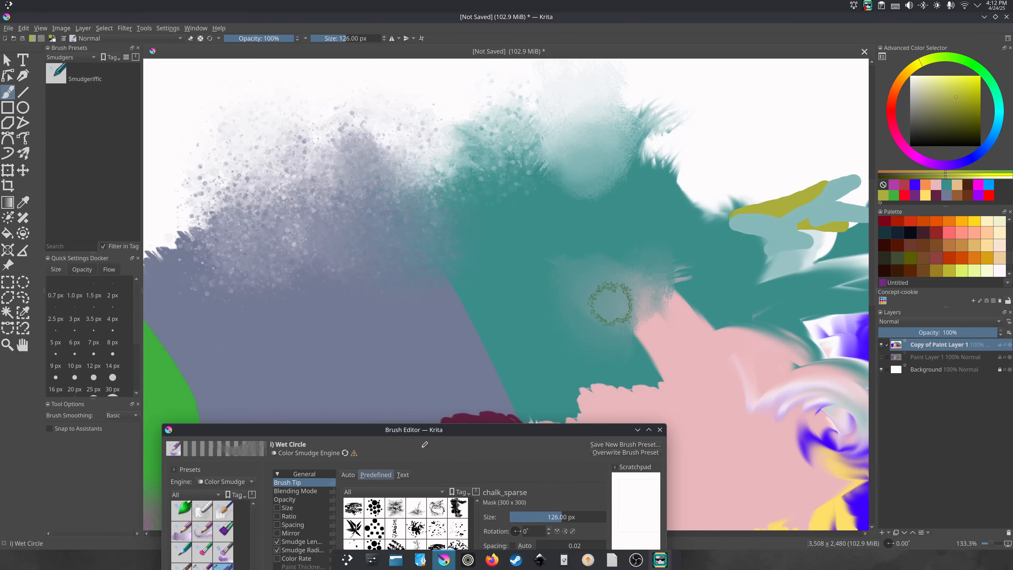
Smudge the teal area's upper edge into the white and its border with the pink area using the chalk_sparse tip.
mouse_move(585, 321)
mouse_down()
mouse_move(669, 346)
mouse_move(678, 369)
mouse_move(649, 333)
mouse_move(700, 262)
mouse_move(692, 208)
mouse_move(805, 84)
mouse_move(636, 223)
mouse_move(656, 166)
mouse_move(683, 235)
mouse_move(658, 310)
mouse_up()
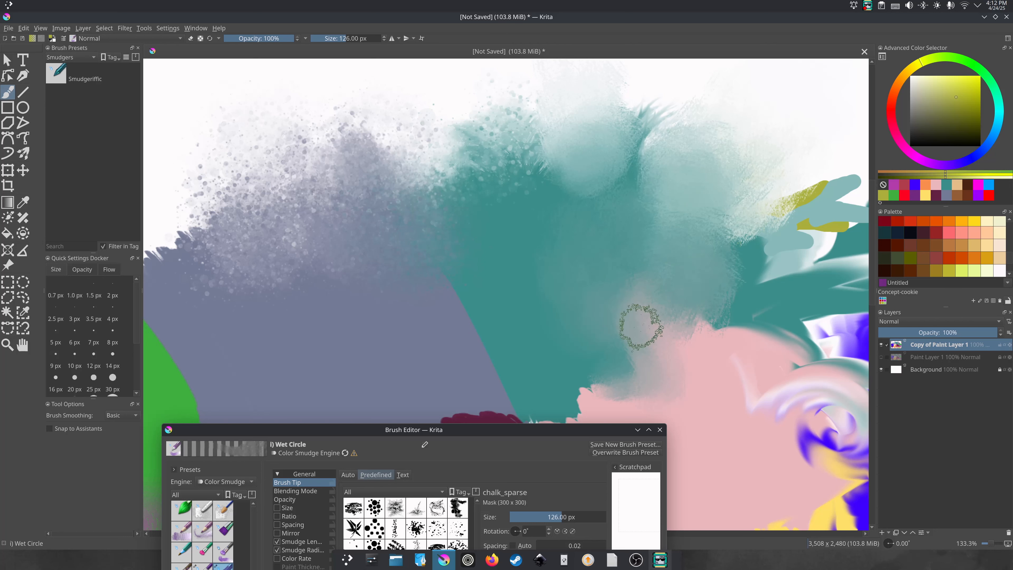
mouse_move(615, 250)
mouse_down()
mouse_move(647, 368)
mouse_move(687, 365)
mouse_move(589, 389)
mouse_move(557, 385)
mouse_up()
Switch the brush tip to the predefined A_craqules shape and move the brush editor clear of the painting.
mouse_move(496, 430)
mouse_down()
mouse_move(520, 419)
mouse_move(540, 465)
mouse_move(482, 336)
mouse_move(520, 339)
mouse_move(500, 455)
mouse_move(514, 283)
mouse_up()
click(480, 361)
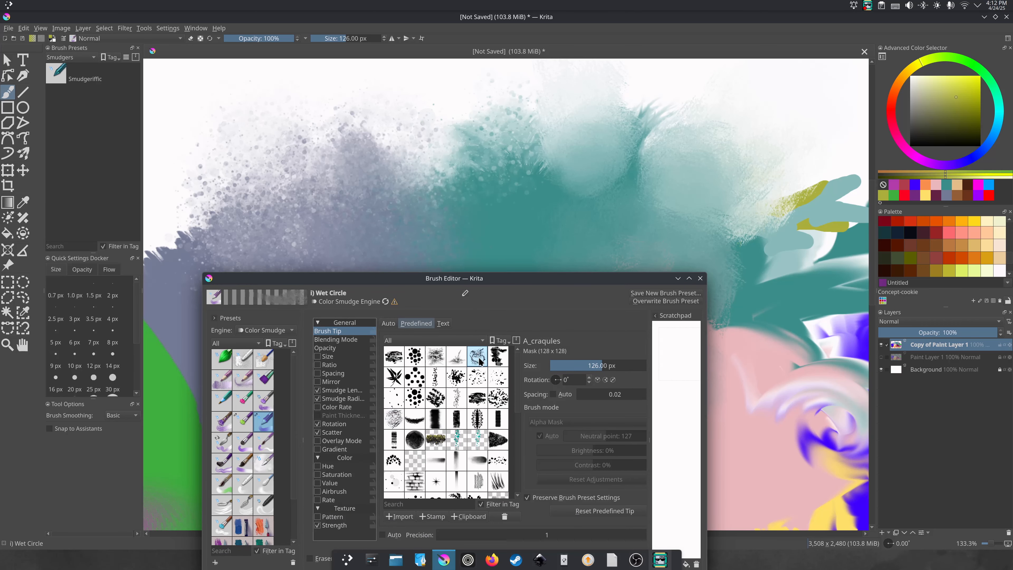
drag(491, 284, 487, 503)
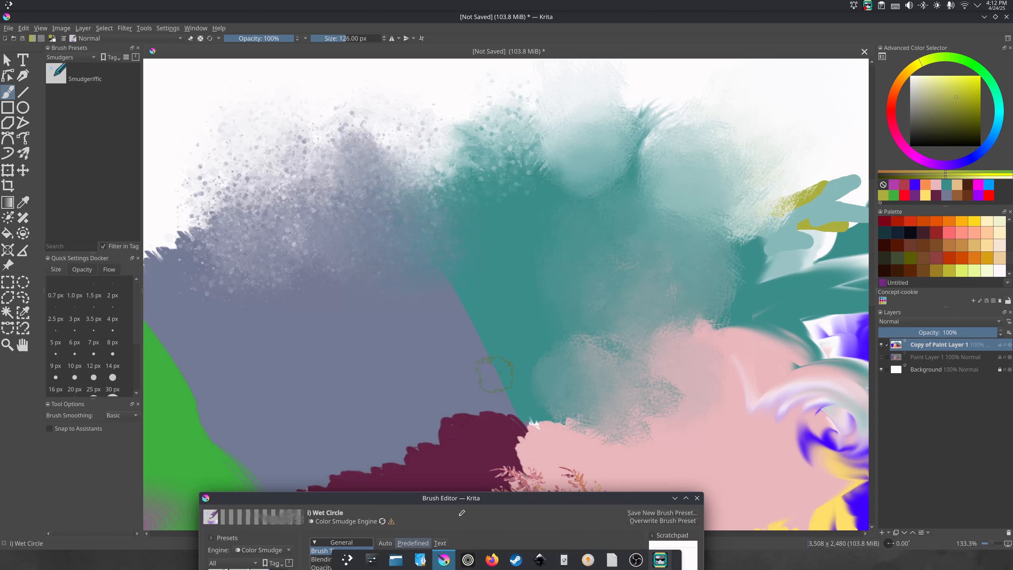
Try the A_craqules tip on the blue-gray area and along its border with the teal area.
mouse_move(444, 419)
mouse_down()
mouse_move(419, 451)
mouse_move(342, 483)
mouse_up()
scroll(872, 241, down, 10)
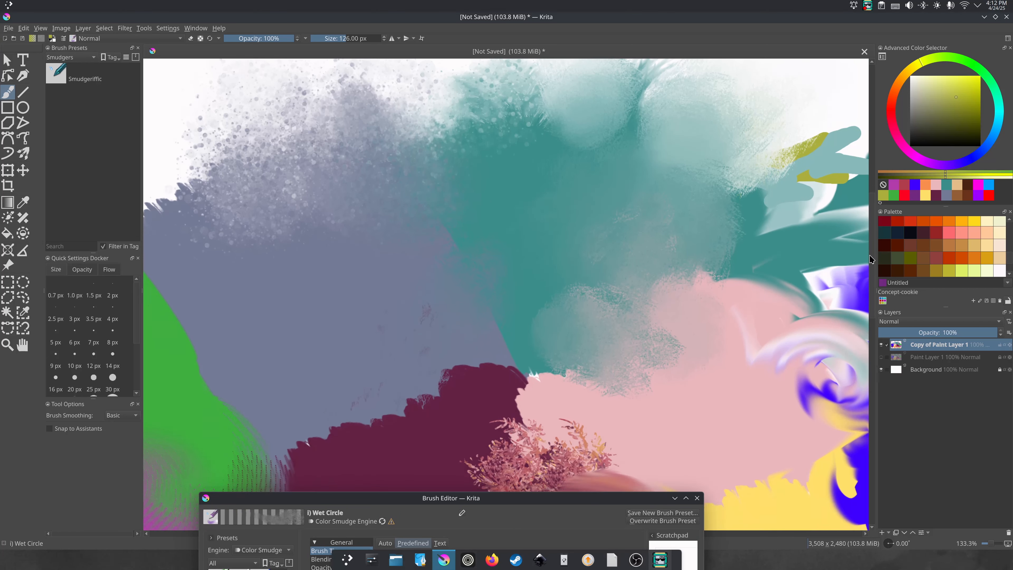
scroll(865, 358, up, 4)
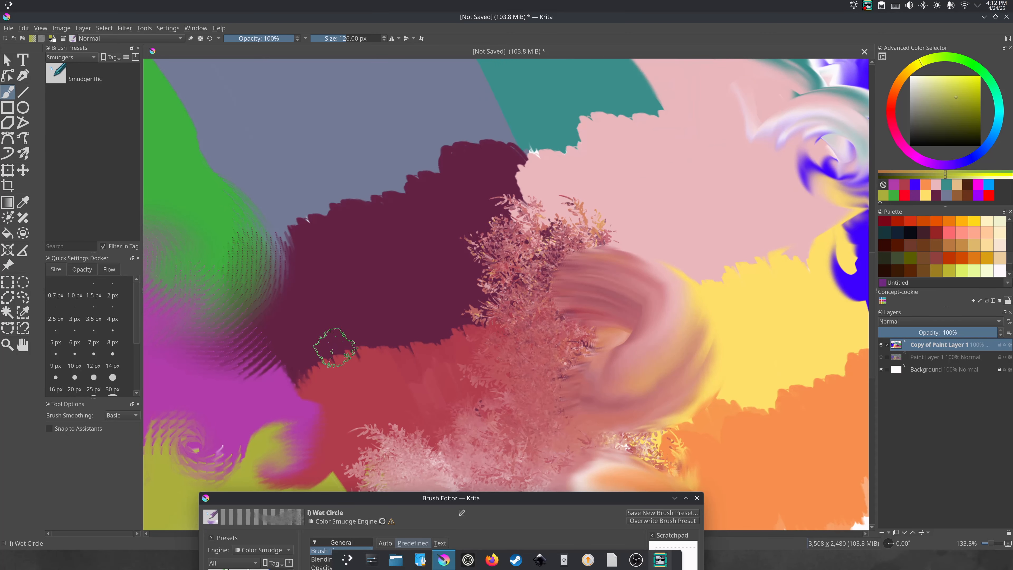
Smudge crackled transitions from the maroon area into the red and blue-gray, and blend the pink borders with teal and yellow.
mouse_move(351, 346)
mouse_down()
mouse_move(379, 328)
mouse_move(367, 352)
mouse_up()
mouse_move(380, 294)
mouse_down()
mouse_move(399, 176)
mouse_move(490, 156)
mouse_up()
mouse_move(403, 158)
mouse_down()
mouse_move(392, 239)
mouse_move(309, 253)
mouse_move(318, 188)
mouse_move(335, 223)
mouse_move(322, 175)
mouse_move(350, 275)
mouse_move(282, 343)
mouse_move(354, 393)
mouse_up()
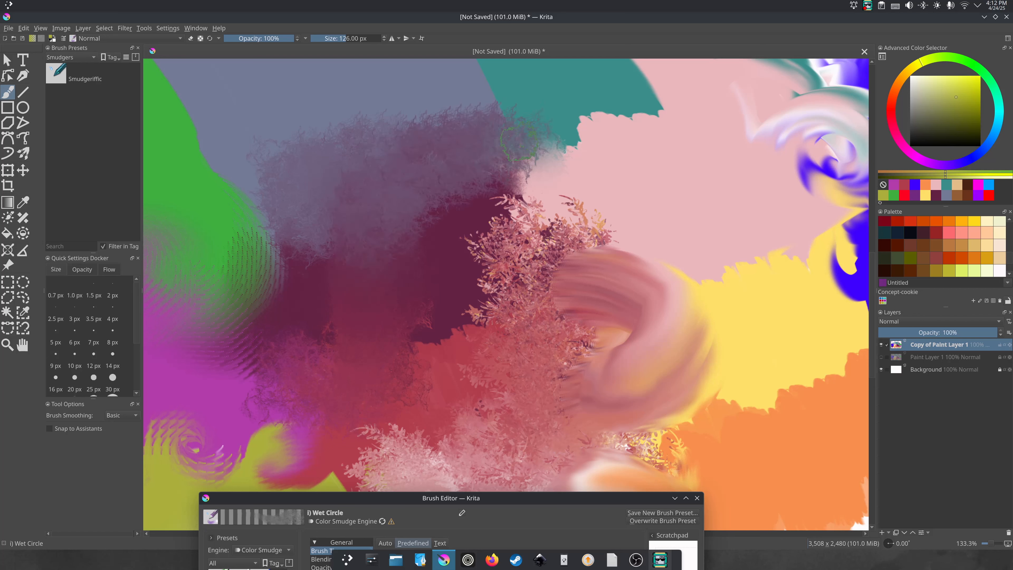
drag(495, 127, 584, 140)
mouse_move(710, 266)
mouse_down()
mouse_move(714, 328)
mouse_move(667, 170)
mouse_up()
Start saving the modified Wet Circle brush as a new preset named Crackle Smudge.
drag(341, 502, 338, 213)
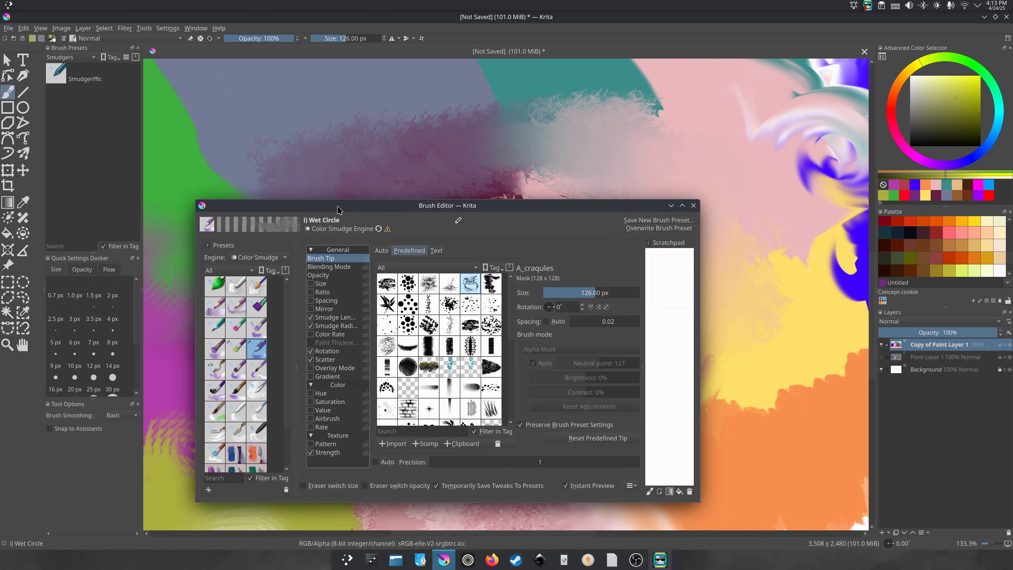
mouse_move(338, 213)
mouse_down()
mouse_move(331, 203)
mouse_move(344, 207)
mouse_up()
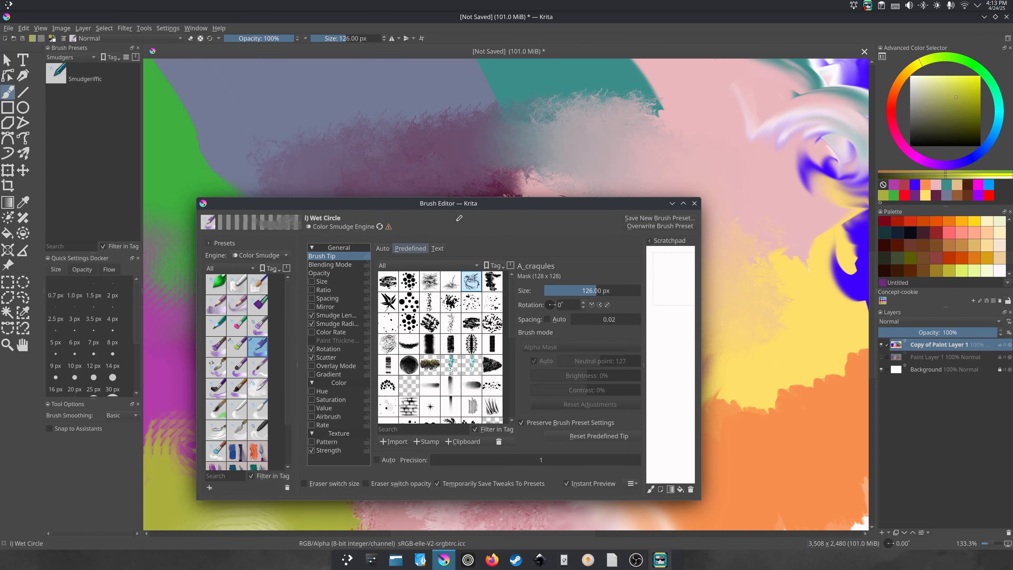
mouse_move(414, 205)
mouse_down()
mouse_move(420, 211)
mouse_move(431, 193)
mouse_up()
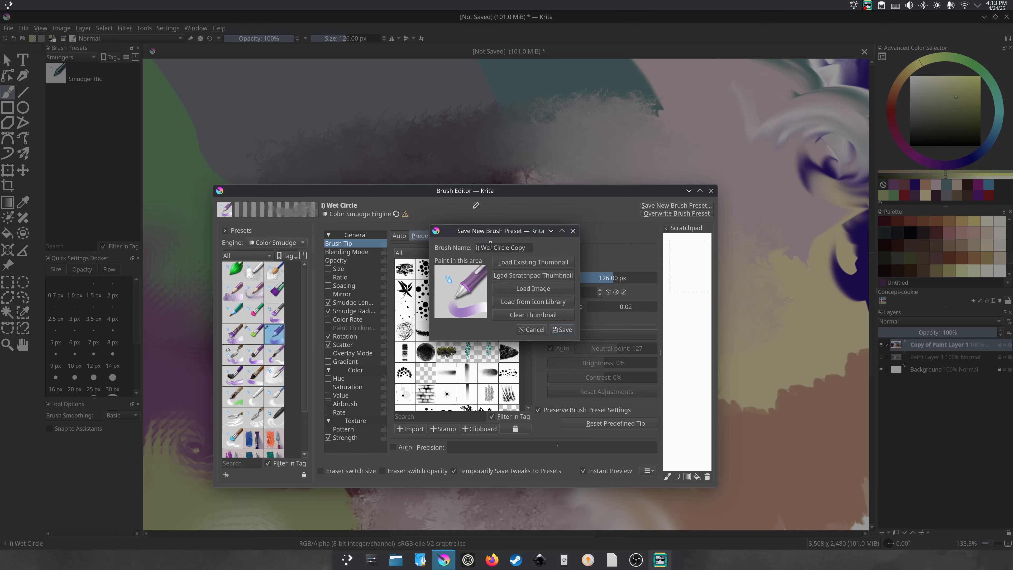
triple_click(491, 245)
text(C)
Give the preset a marker library icon with Hue 205.5, Saturation 50.0, Mid-gray level -36.2 and a water-drop emblem, and save it.
click(508, 304)
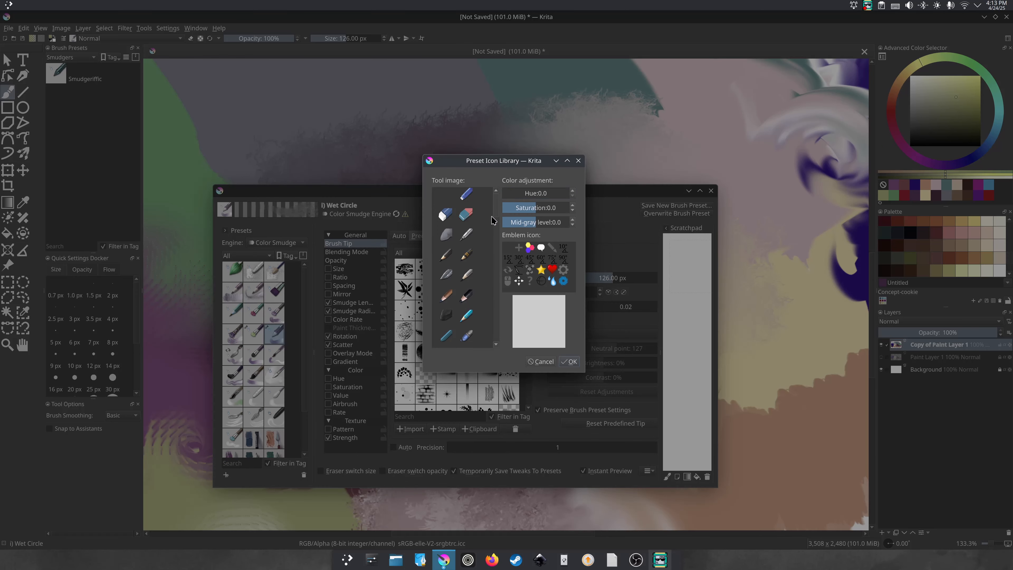
scroll(492, 230, down, 3)
scroll(490, 239, down, 5)
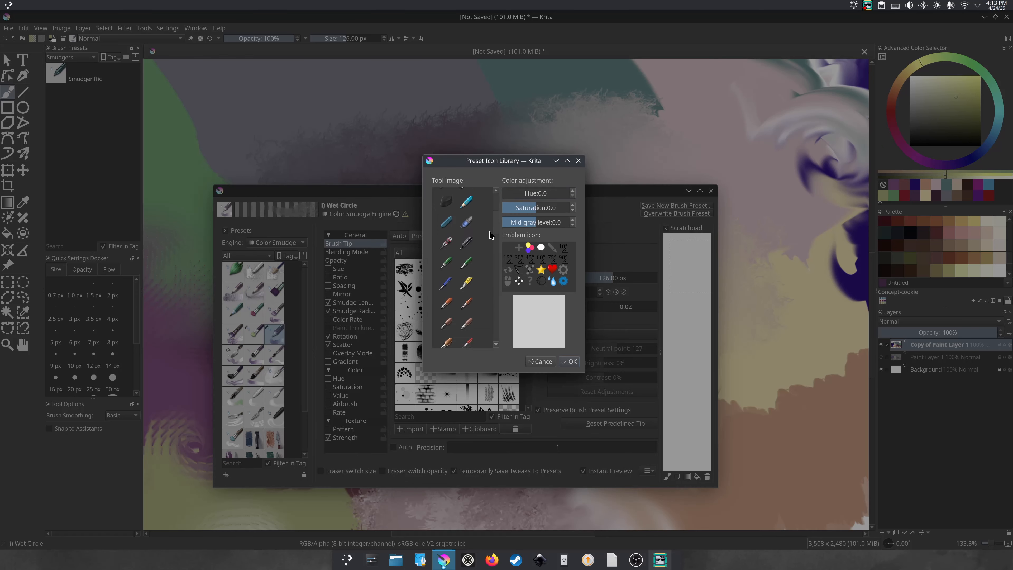
scroll(485, 255, down, 2)
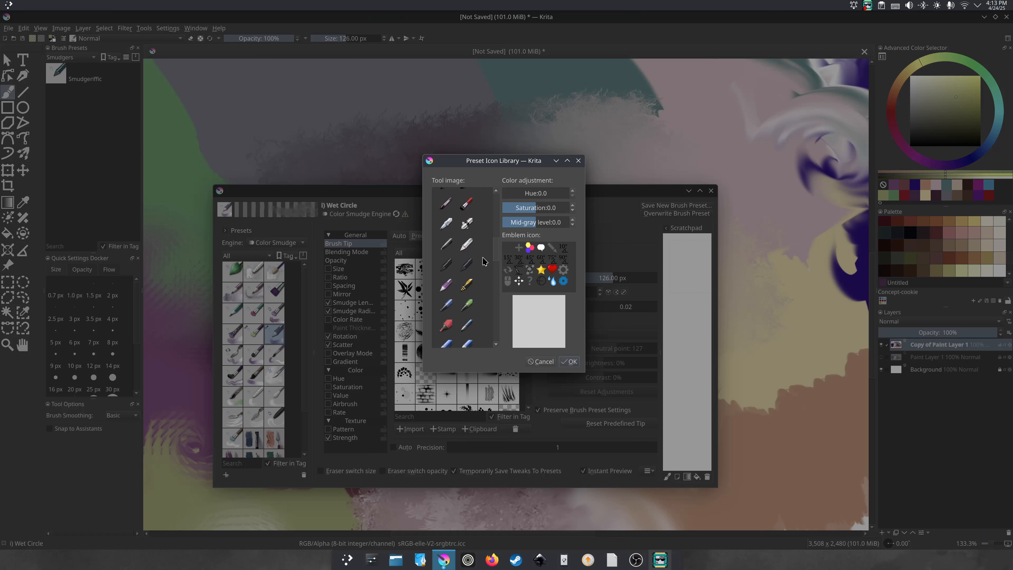
click(444, 268)
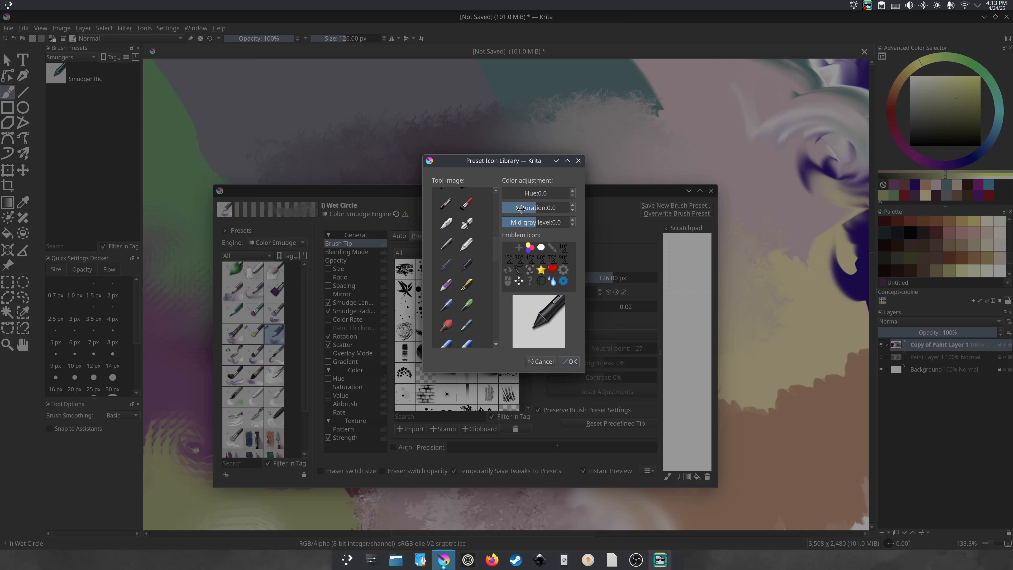
drag(535, 211, 570, 204)
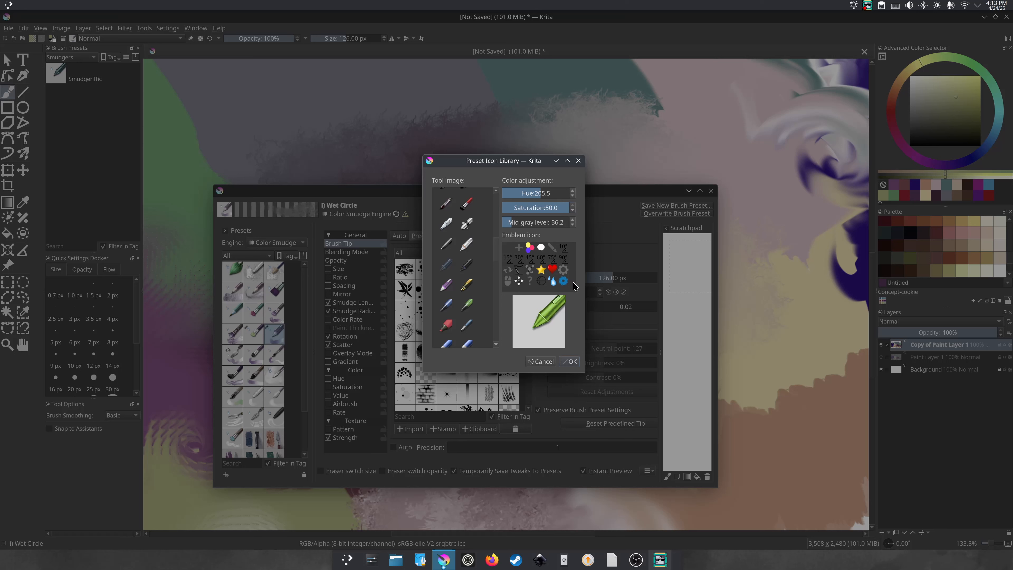
click(553, 281)
click(570, 362)
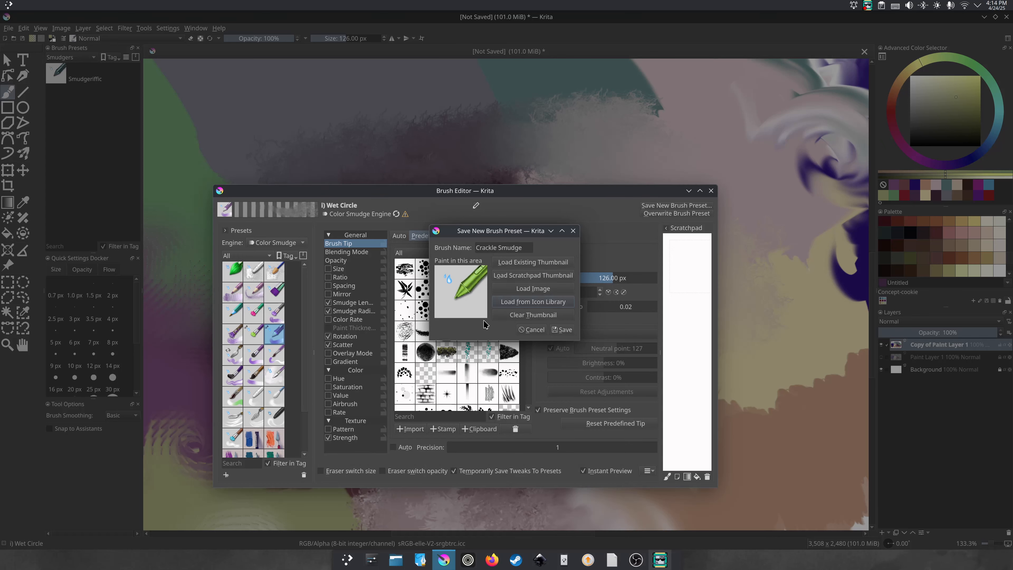
click(561, 330)
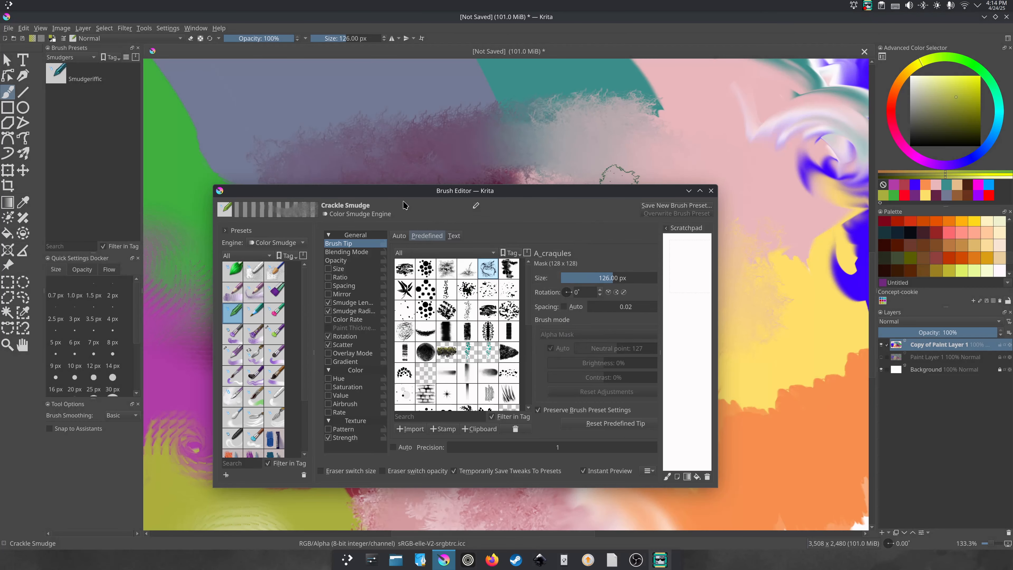
Assign the Crackle Smudge preset to the Smudgers tag and filter the brush presets by that tag.
mouse_move(452, 187)
mouse_down()
mouse_move(491, 231)
mouse_move(506, 155)
mouse_up()
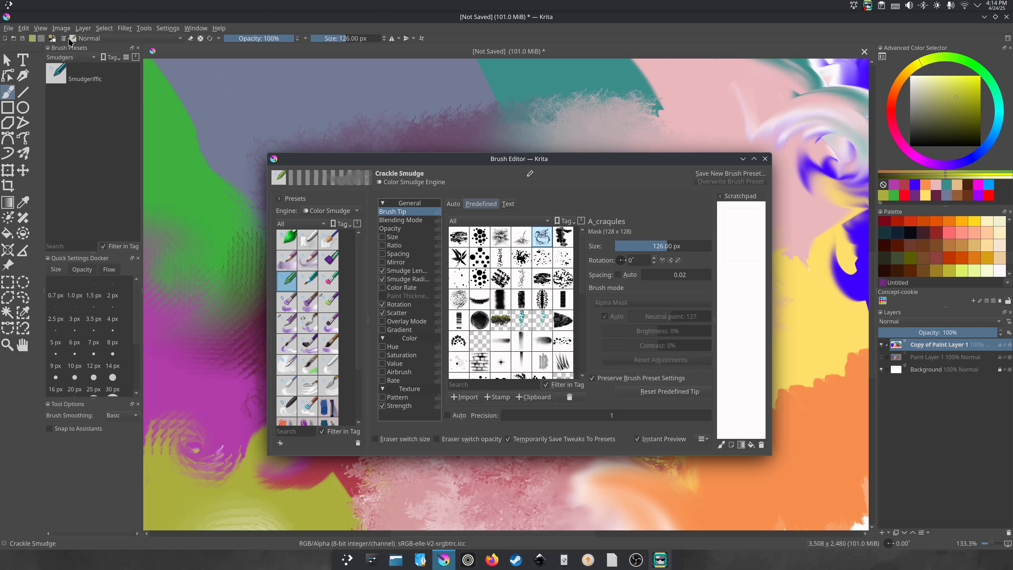
click(61, 59)
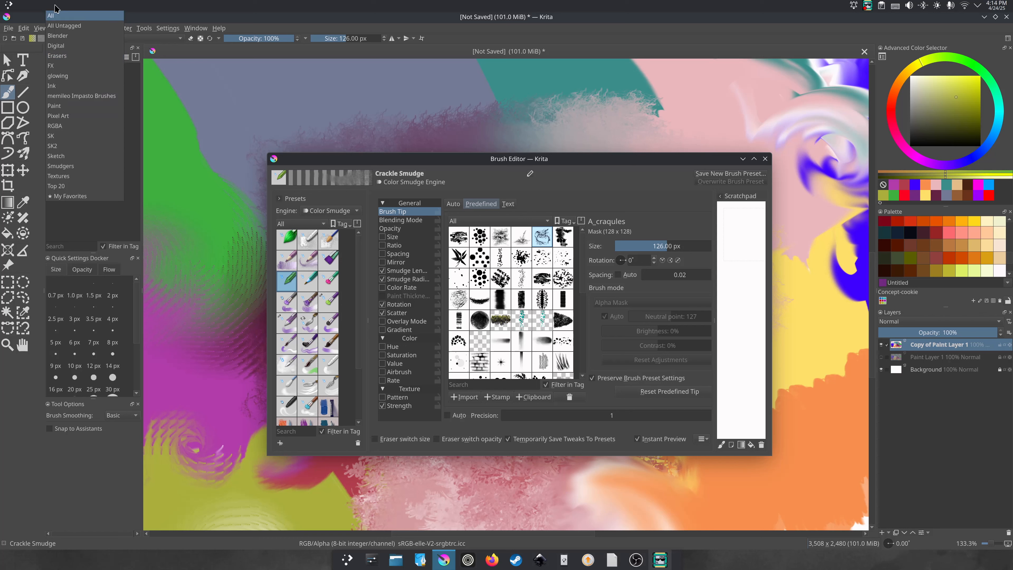
click(51, 18)
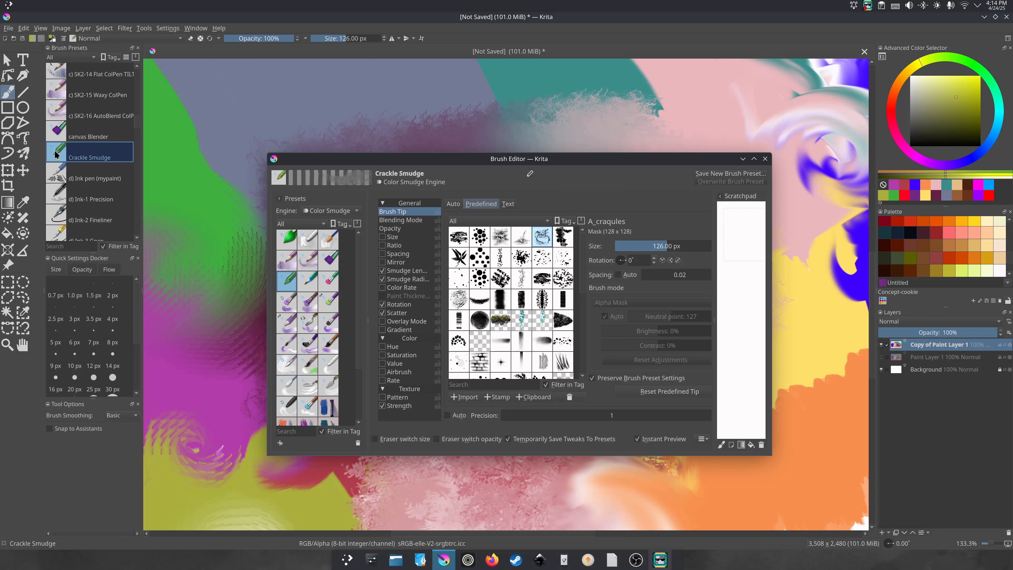
right_click(91, 155)
mouse_move(120, 168)
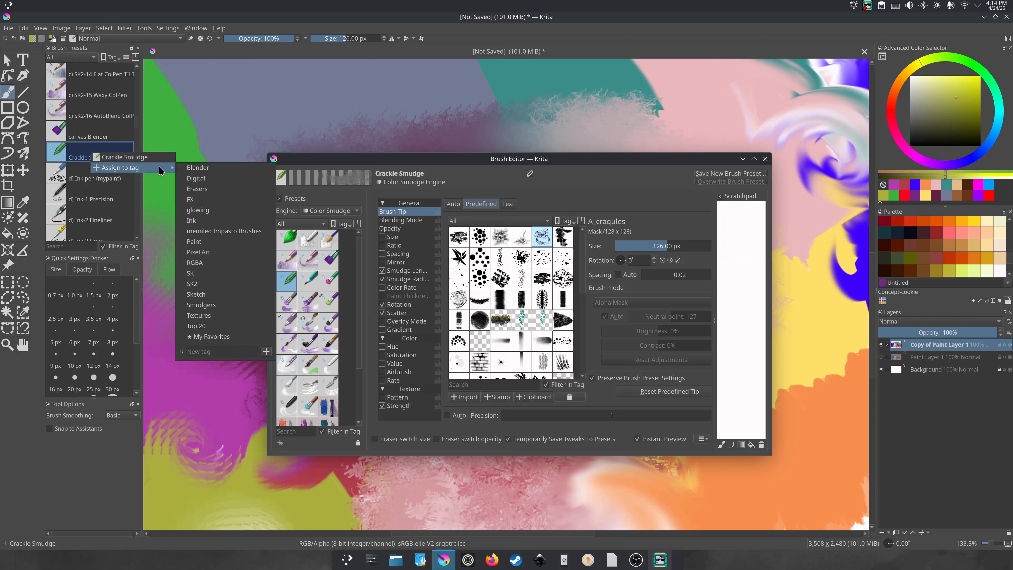
click(207, 306)
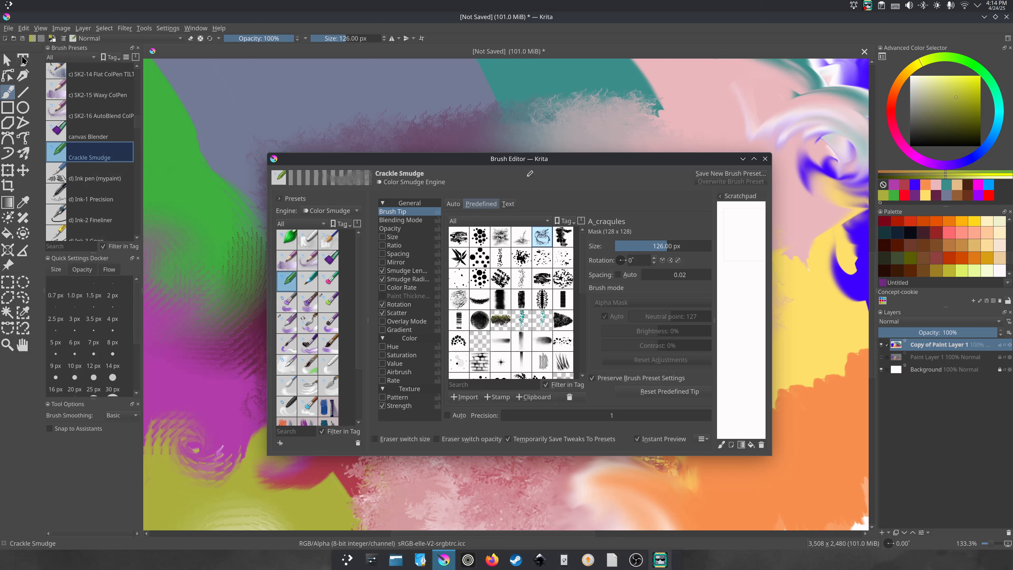
click(56, 58)
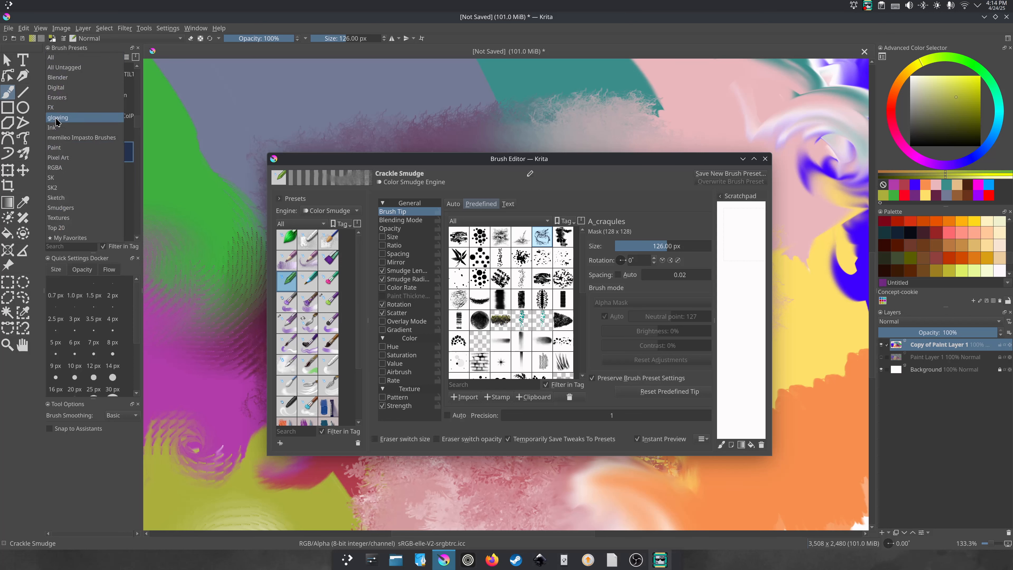
click(60, 207)
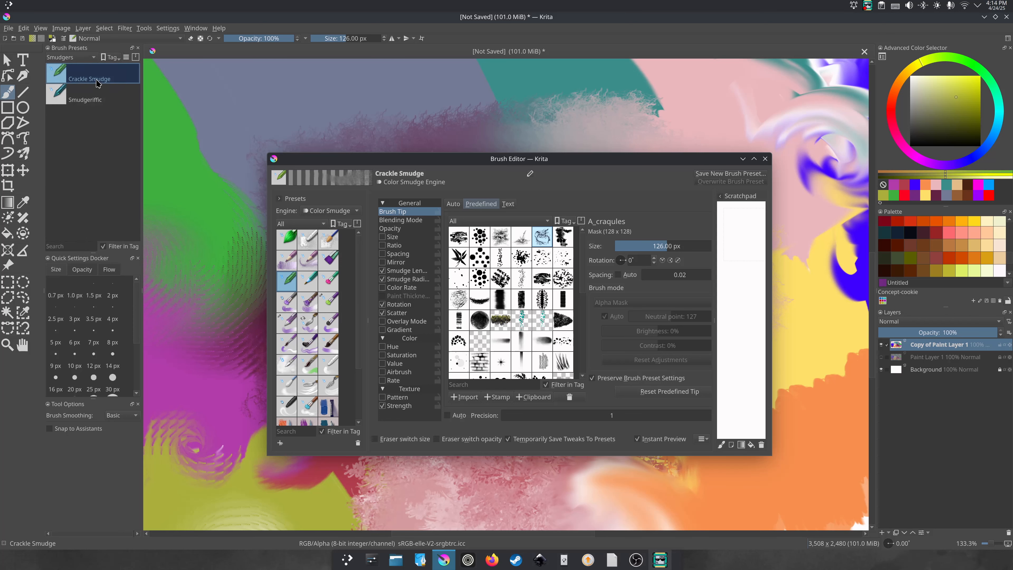
Zoom out to 66.7% to view the painting and close the brush editor.
mouse_move(321, 160)
mouse_down()
mouse_move(141, 116)
mouse_move(300, 166)
mouse_move(187, 420)
mouse_move(54, 404)
mouse_move(110, 350)
mouse_up()
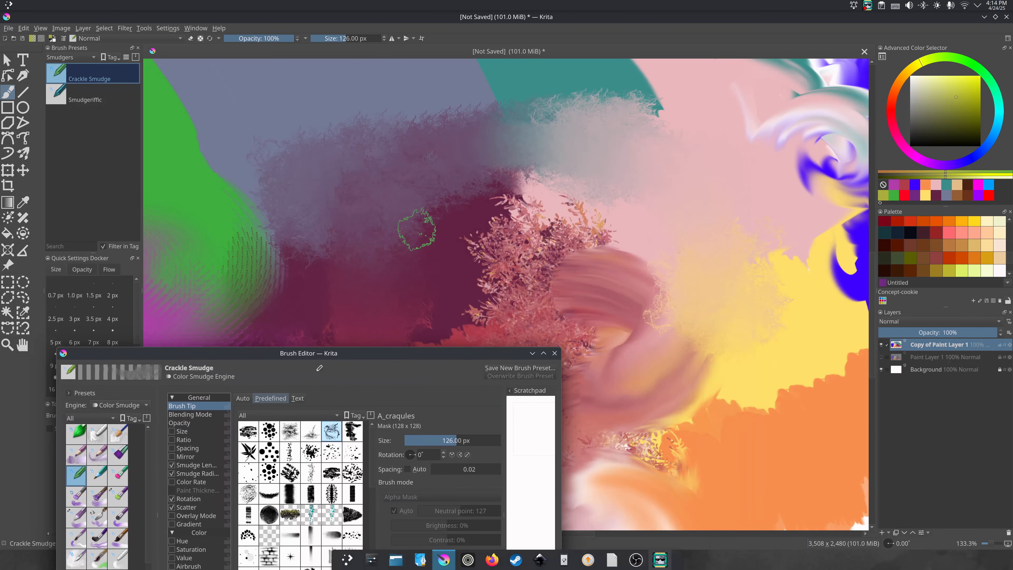
scroll(414, 227, up, 1)
scroll(413, 227, down, 2)
scroll(414, 227, down, 1)
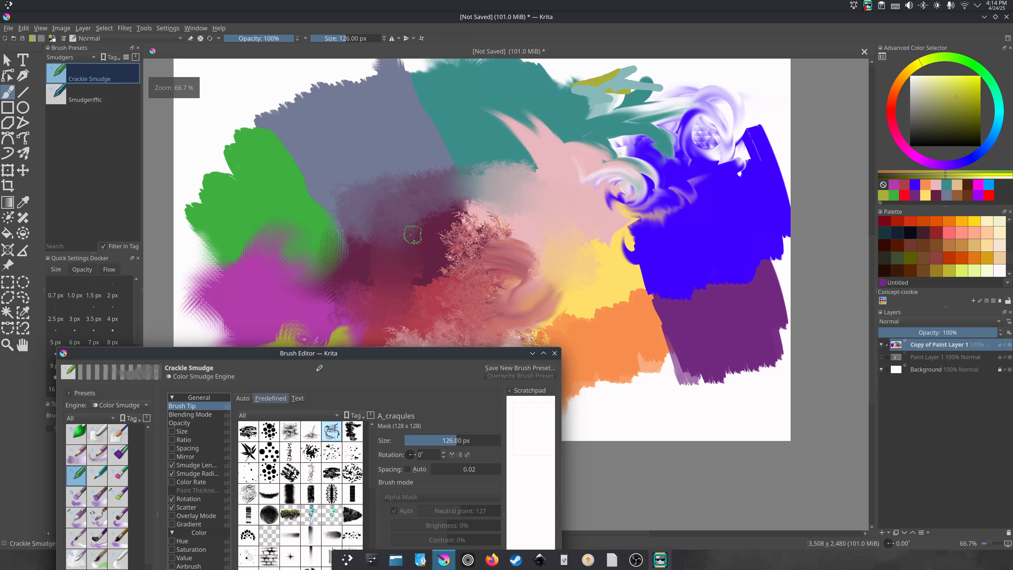
mouse_move(376, 353)
mouse_down()
mouse_move(452, 463)
mouse_move(434, 422)
mouse_move(703, 249)
mouse_move(507, 281)
mouse_move(467, 378)
mouse_move(354, 531)
mouse_move(355, 356)
mouse_move(359, 372)
mouse_up()
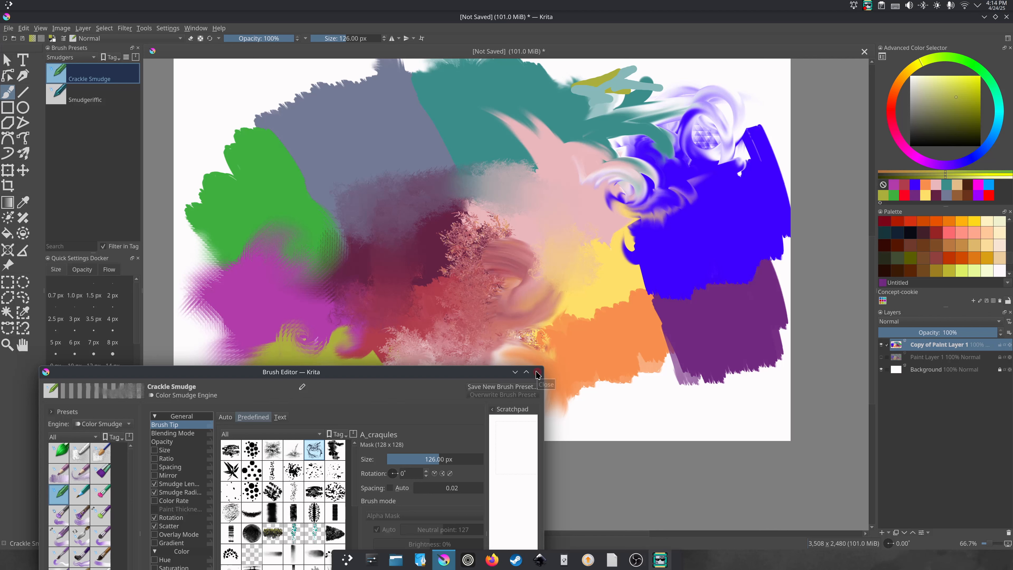
click(537, 372)
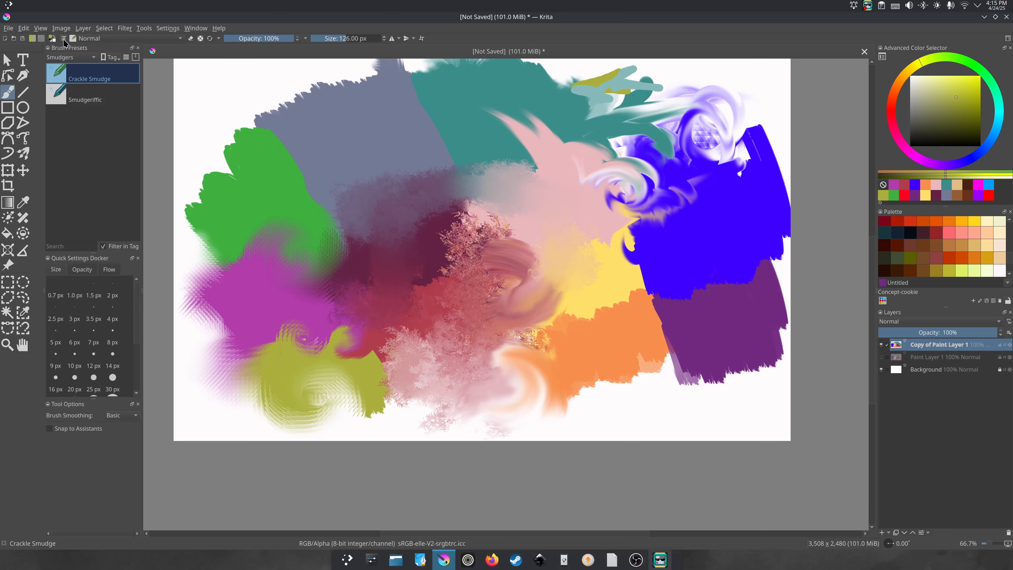
Look through the wet Color Smudge presets in the brush editor, select i) Wet Bristles Rough Blender and close the editor.
click(64, 40)
drag(198, 254, 266, 160)
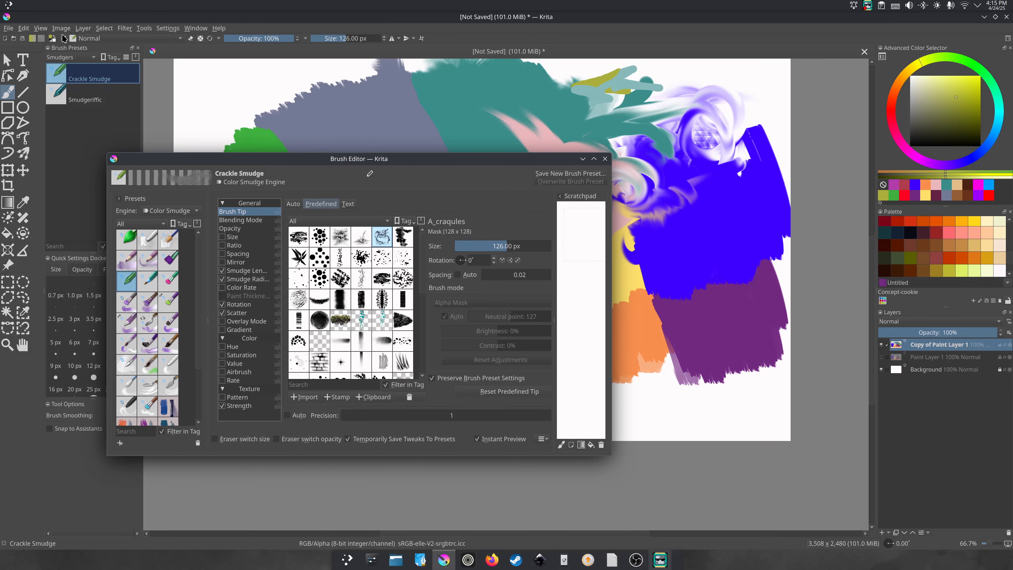
drag(215, 159, 247, 126)
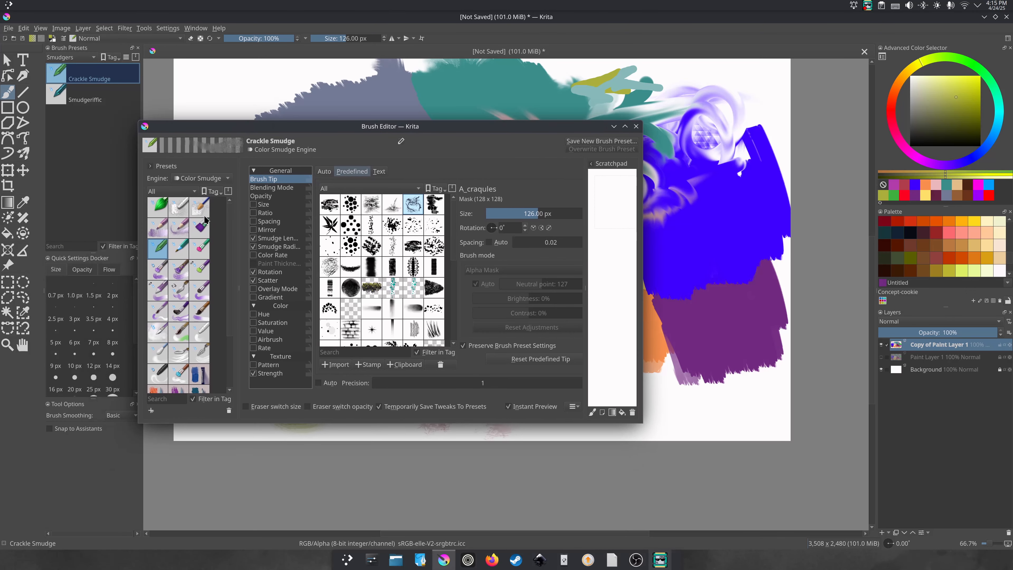
click(179, 276)
click(199, 273)
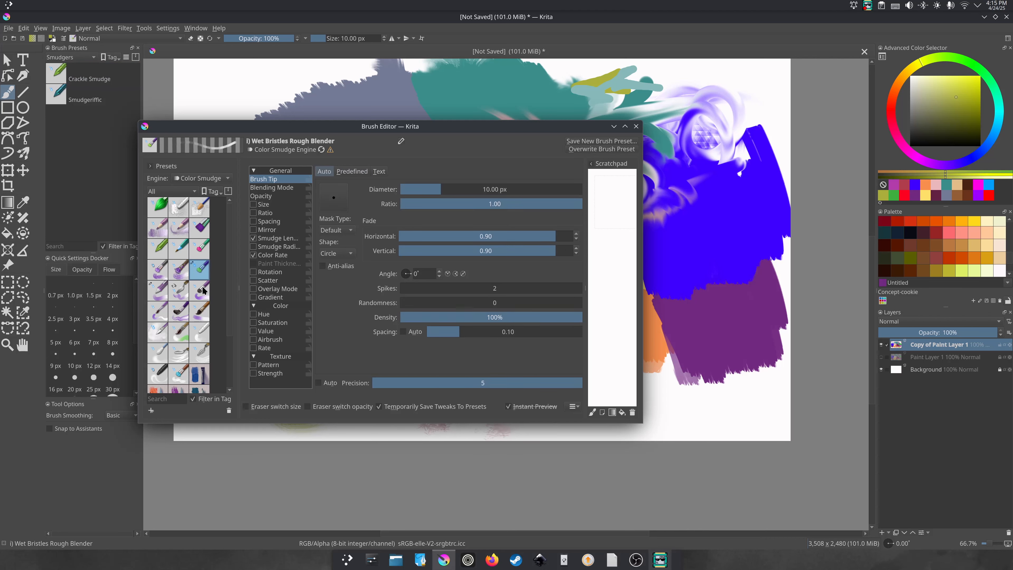
click(192, 294)
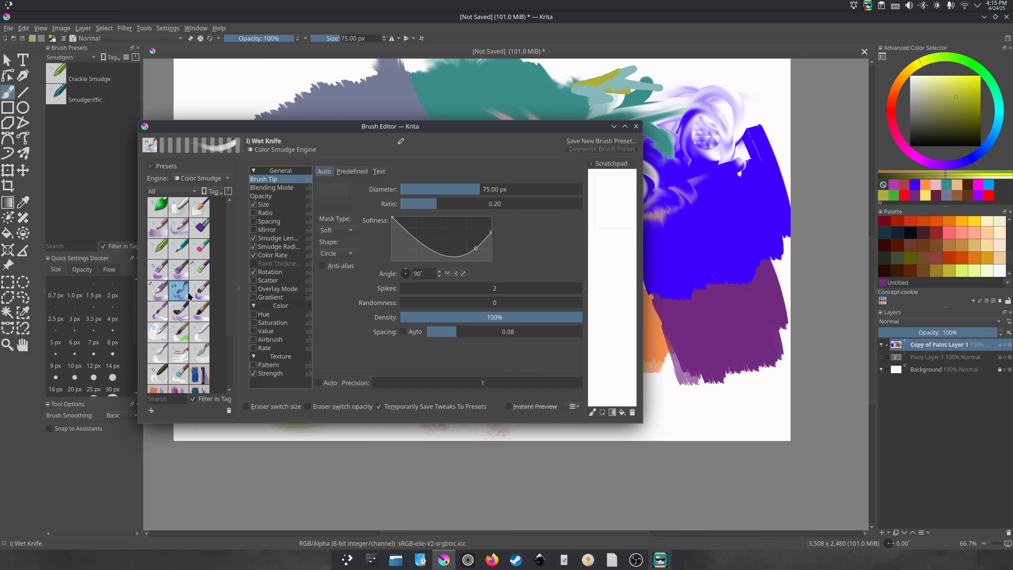
click(203, 272)
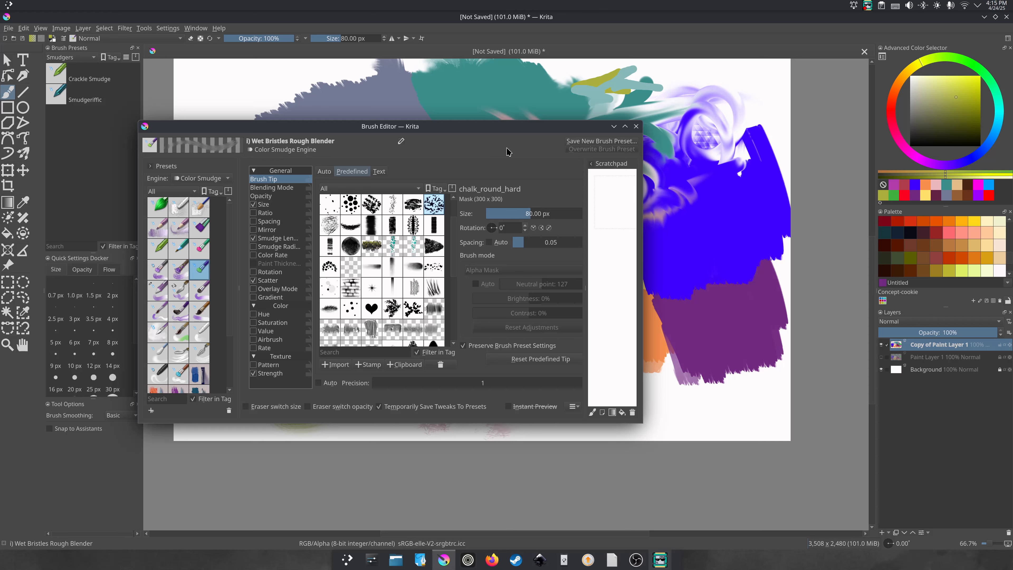
click(636, 127)
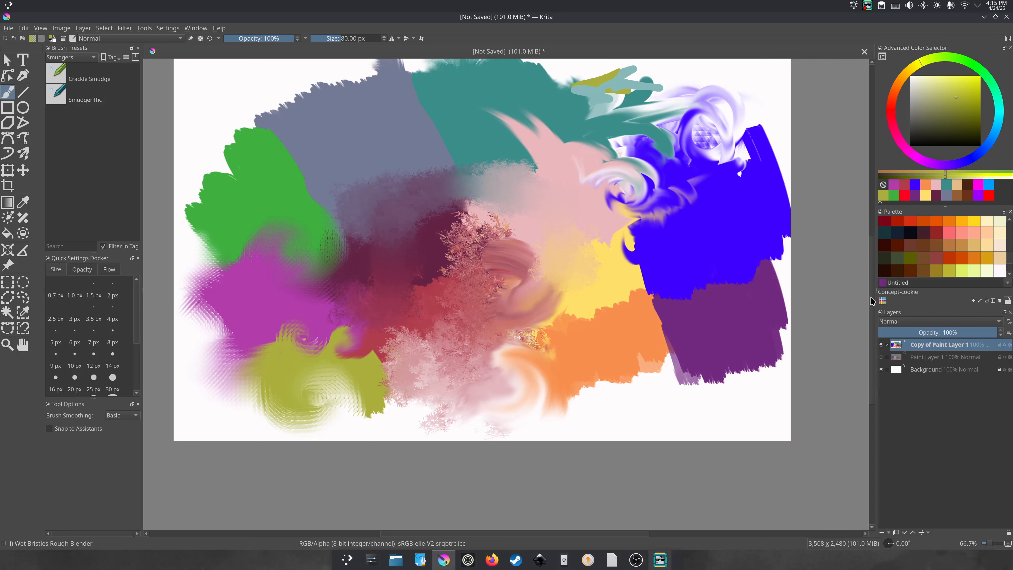
drag(871, 301, 871, 280)
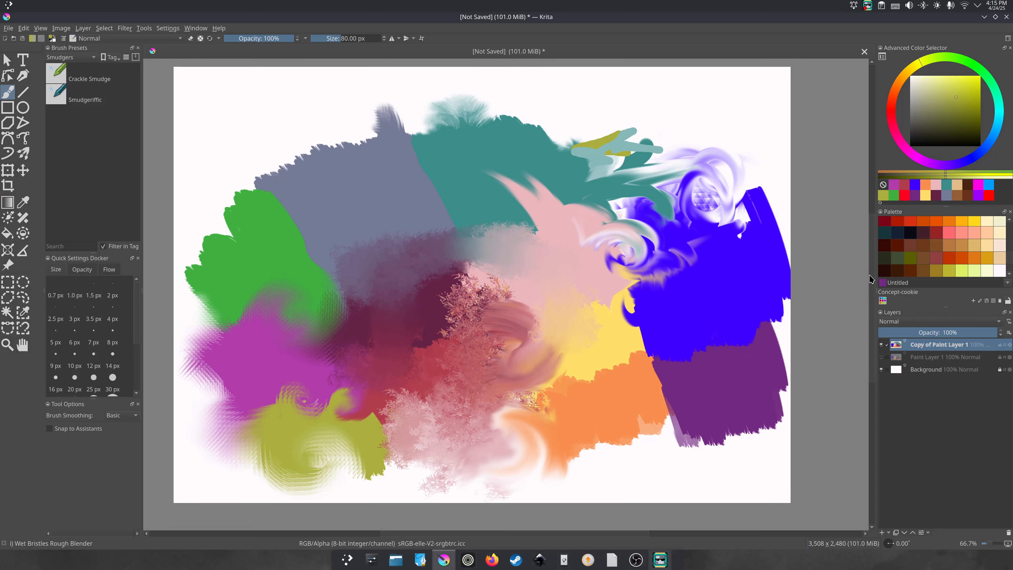